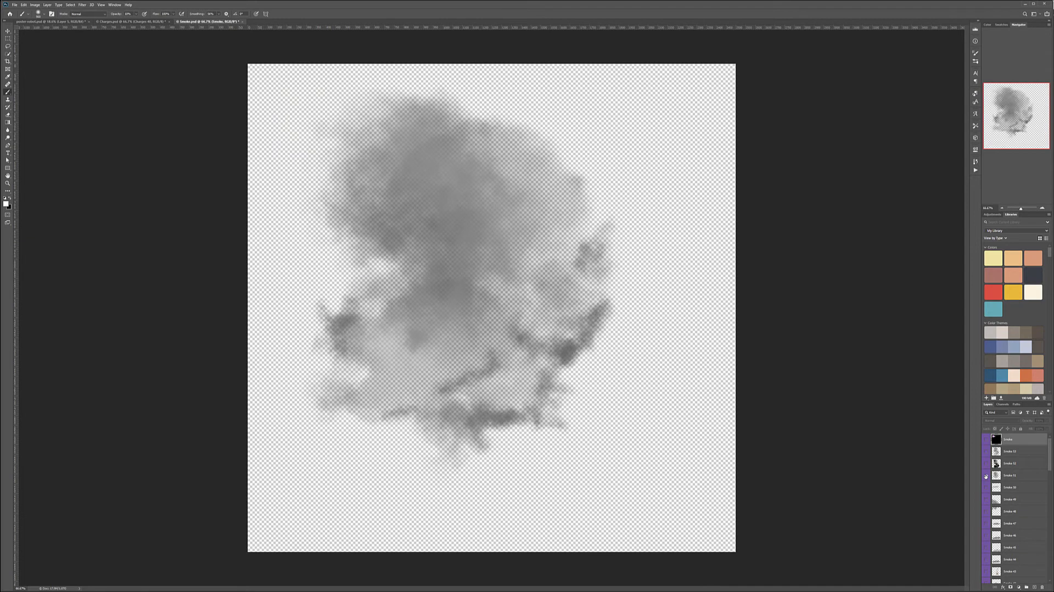
Copy the Smoke 51 layer from the smoke document into the poster and enlarge it over the robot's arm and the gun.
left_click(1010, 476)
key("v")
mouse_move(489, 263)
left_mouse_down()
mouse_move(53, 38)
mouse_move(58, 19)
mouse_move(464, 329)
left_mouse_up()
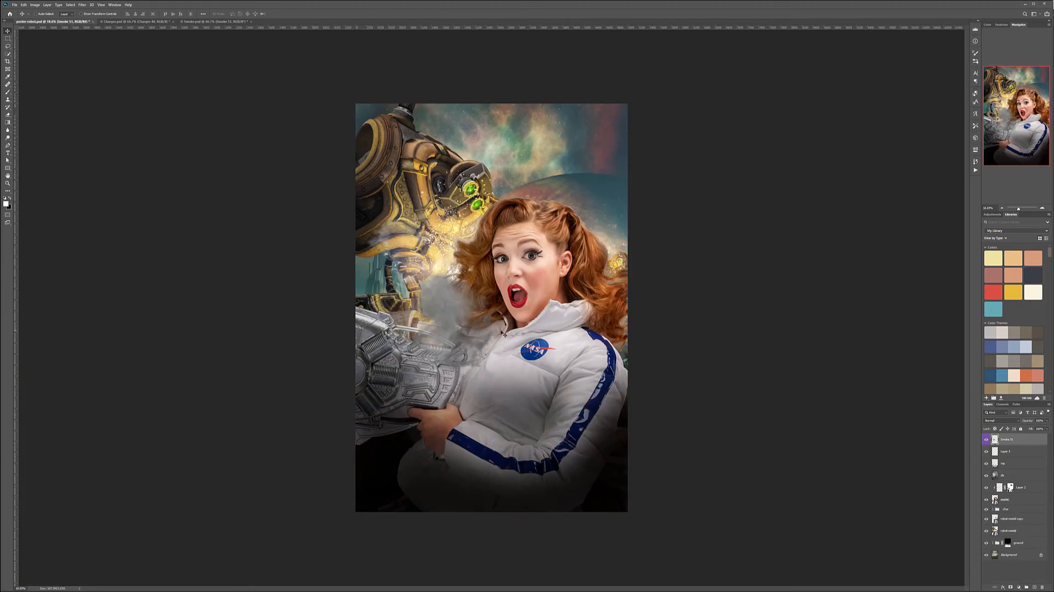
key("ctrl+t")
left_click_drag(506, 266, 684, 199)
left_click_drag(557, 263, 472, 329)
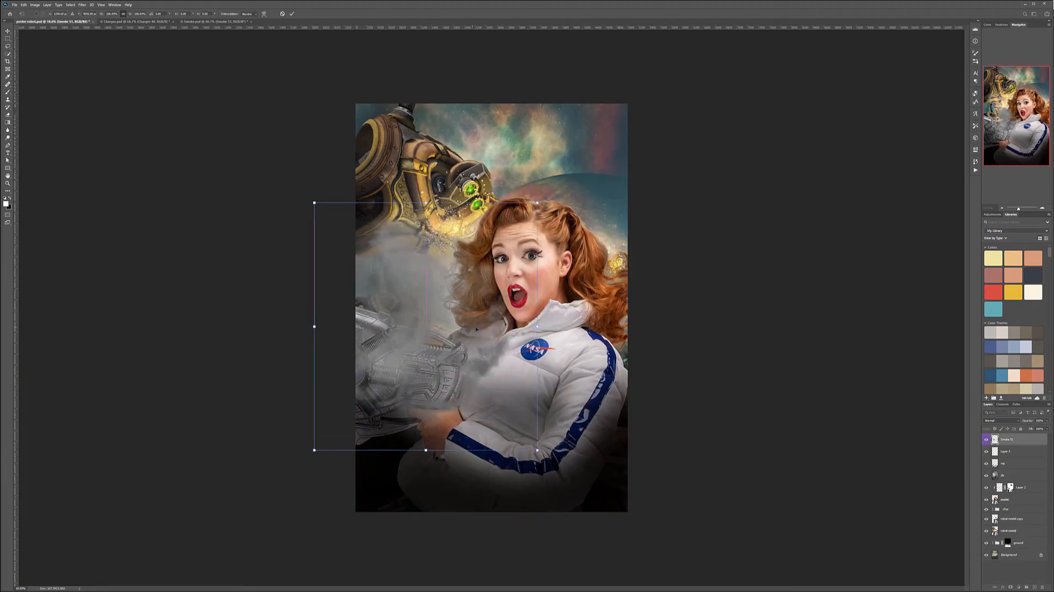
key("Return")
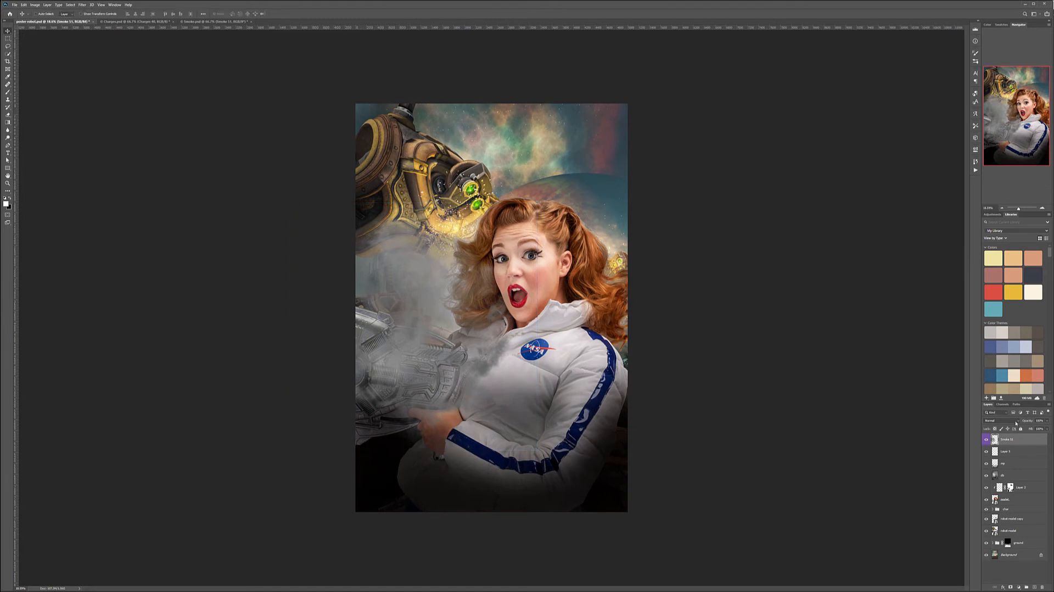
Set the Smoke 51 layer's blend mode to Screen and reposition the smoke between the robot and the woman.
left_click(1020, 422)
left_click(999, 464)
left_click_drag(493, 377, 481, 368)
left_click_drag(447, 310, 447, 256)
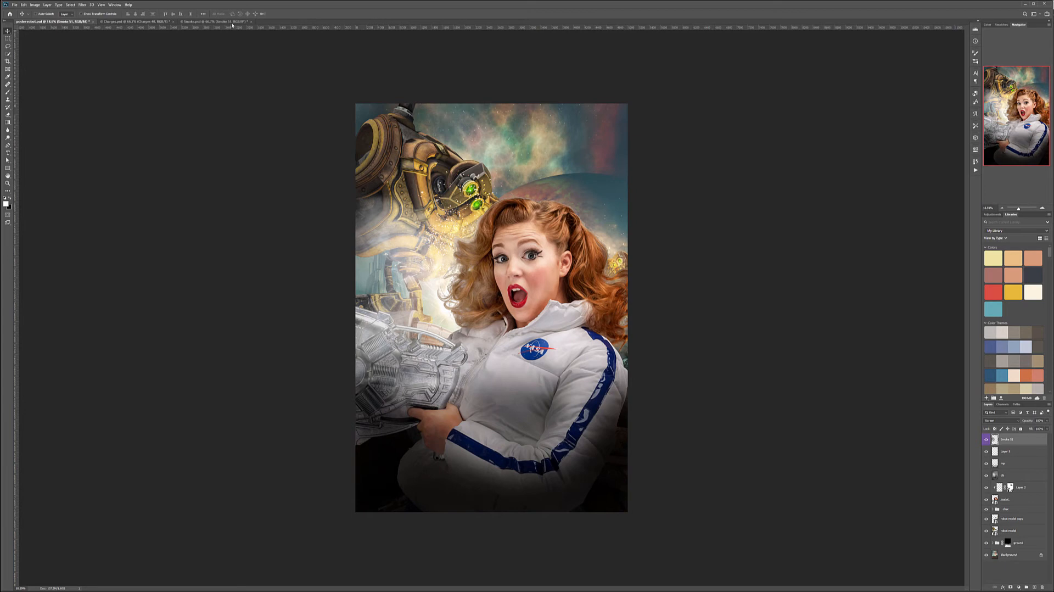
Show only the Smoke 49 layer in the smoke document and copy it into the poster.
left_click(214, 21)
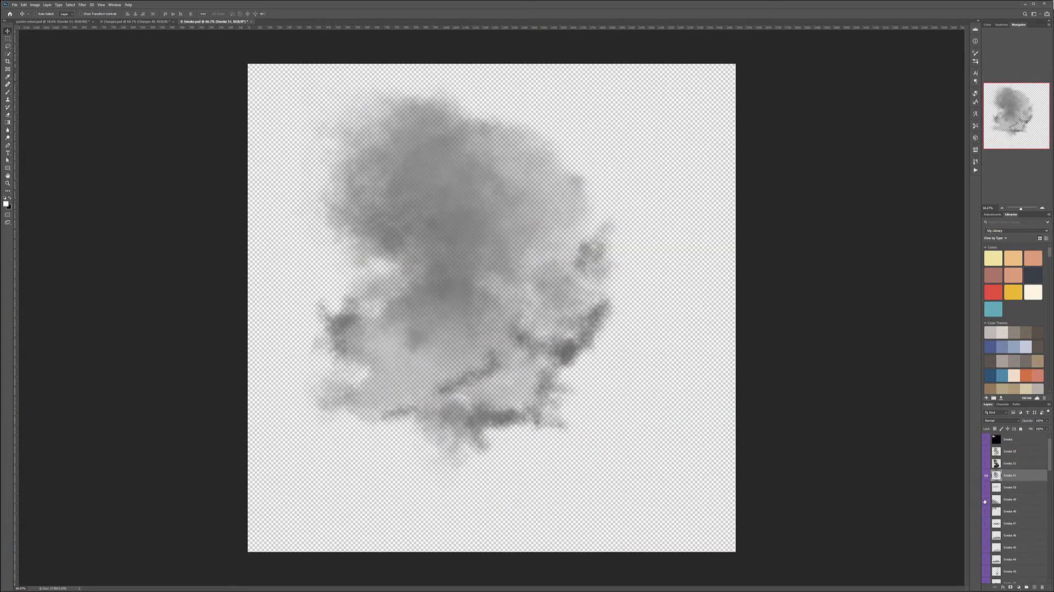
left_click(986, 499)
left_click(986, 475)
left_click(1010, 499)
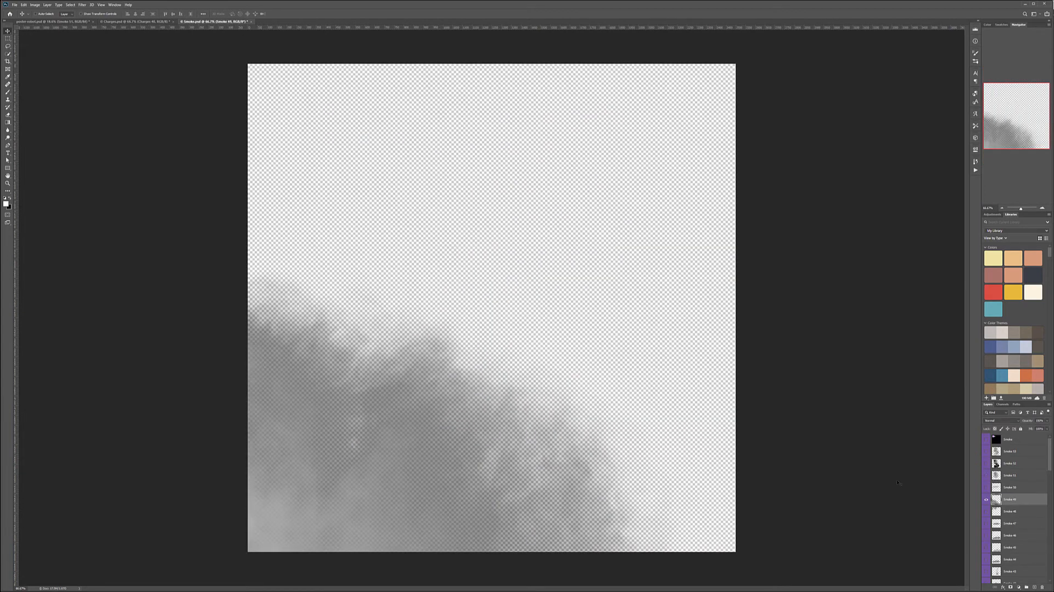
left_click(105, 21)
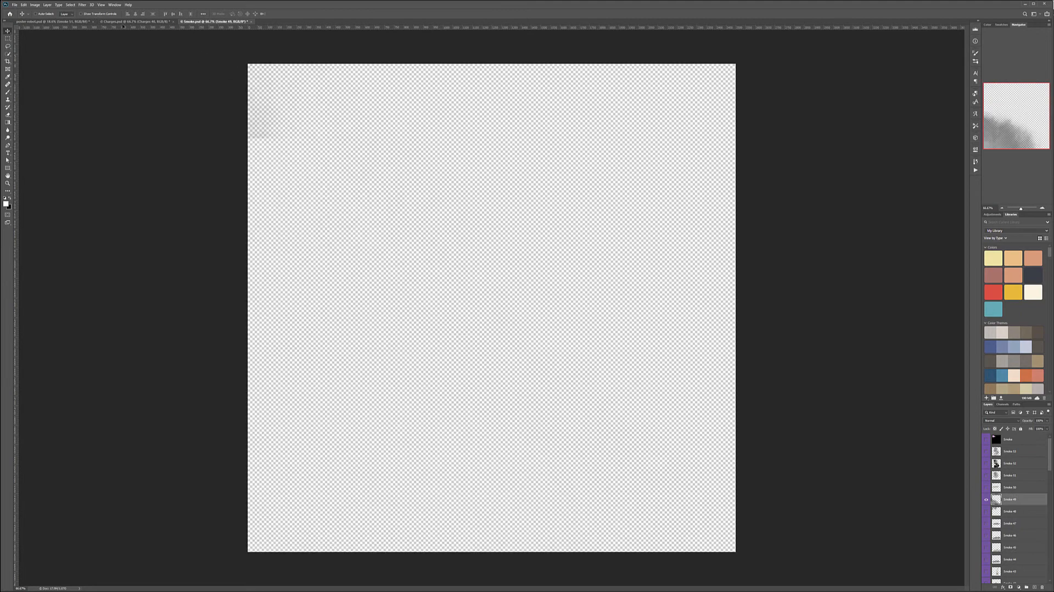
left_click_drag(61, 25, 419, 482)
Enlarge the Smoke 49 layer and place it across the poster's lower left corner, below the gun.
key("ctrl+t")
left_click_drag(365, 435, 250, 339)
left_click_drag(424, 445, 537, 441)
key("Return")
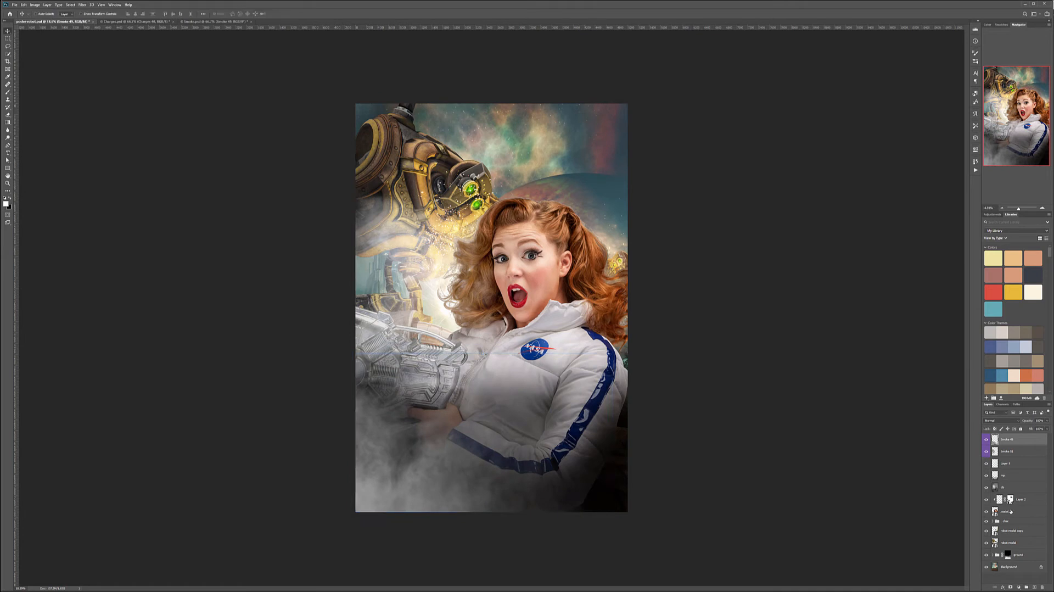
Set the Smoke 49 layer's blend mode to Screen and lower its opacity.
left_click(1004, 421)
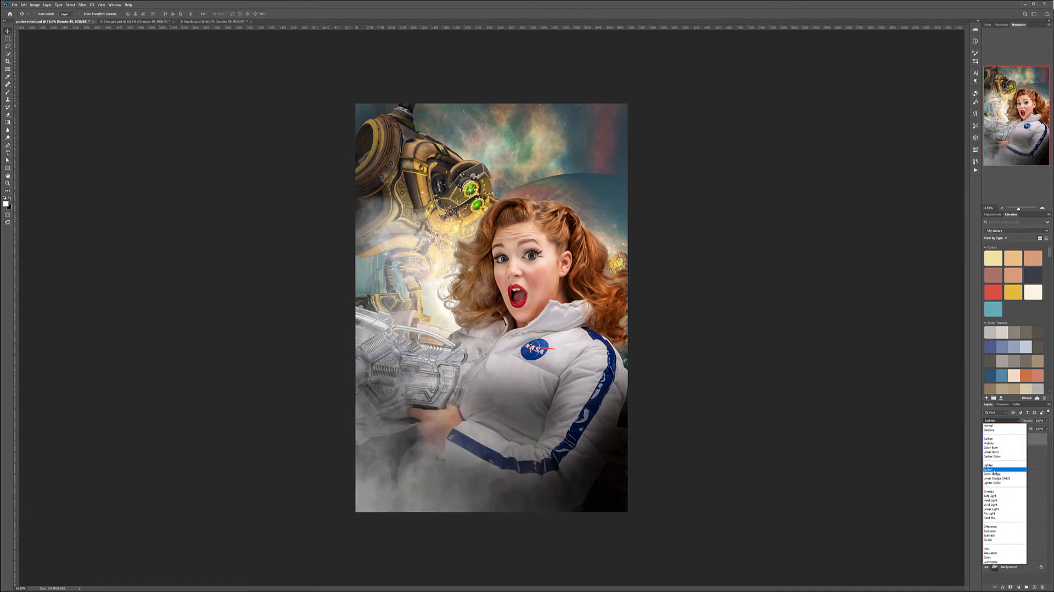
left_click(991, 469)
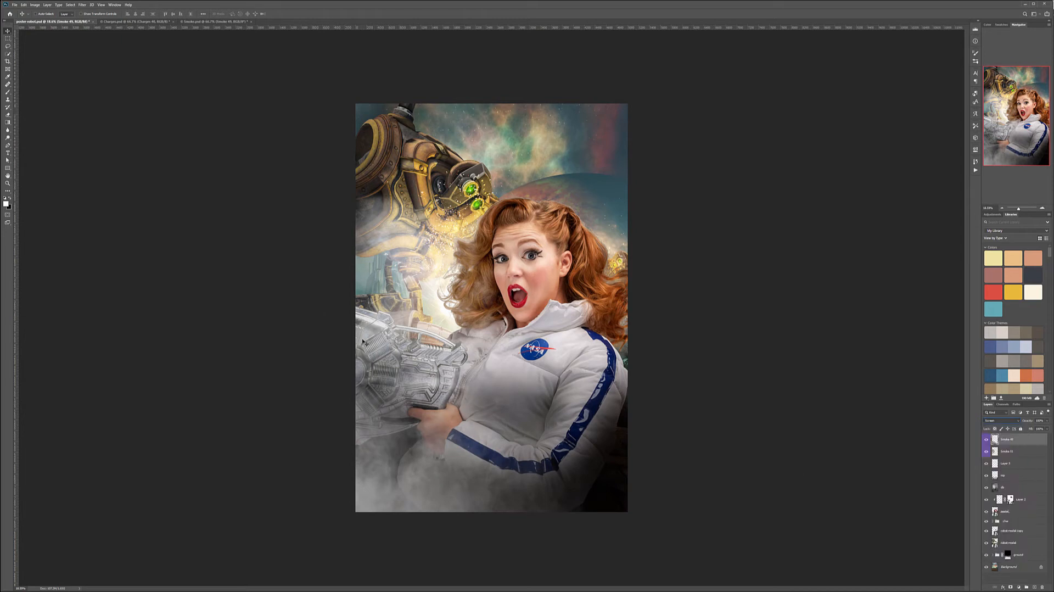
left_click(1047, 421)
left_click_drag(1023, 427, 1031, 428)
Try the Soft Light blend mode on the Smoke 49 layer at 100% opacity and compare with the layer hidden.
left_click(999, 421)
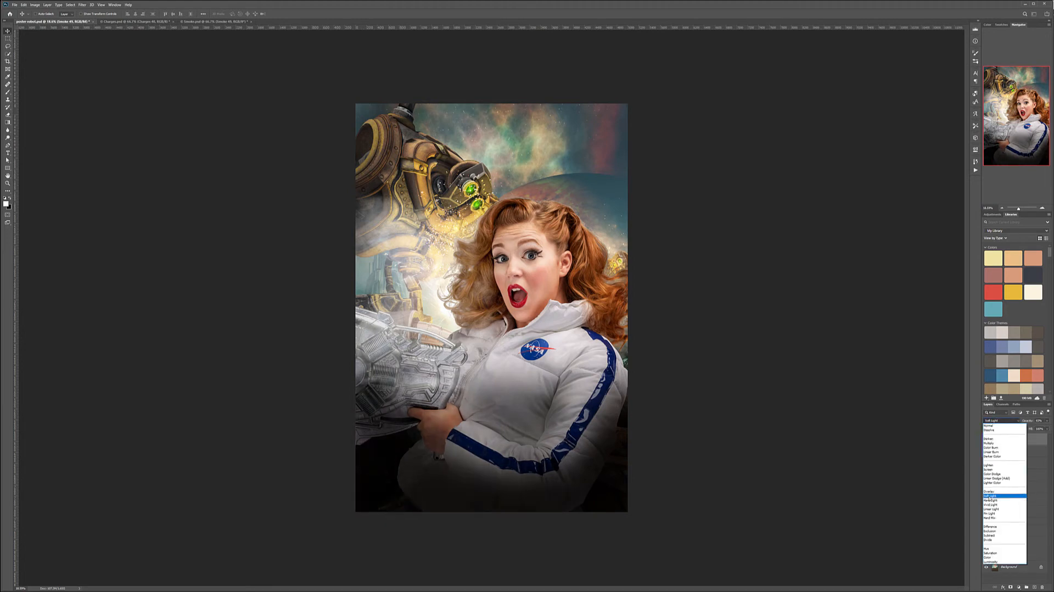
left_click(990, 497)
left_click(1048, 420)
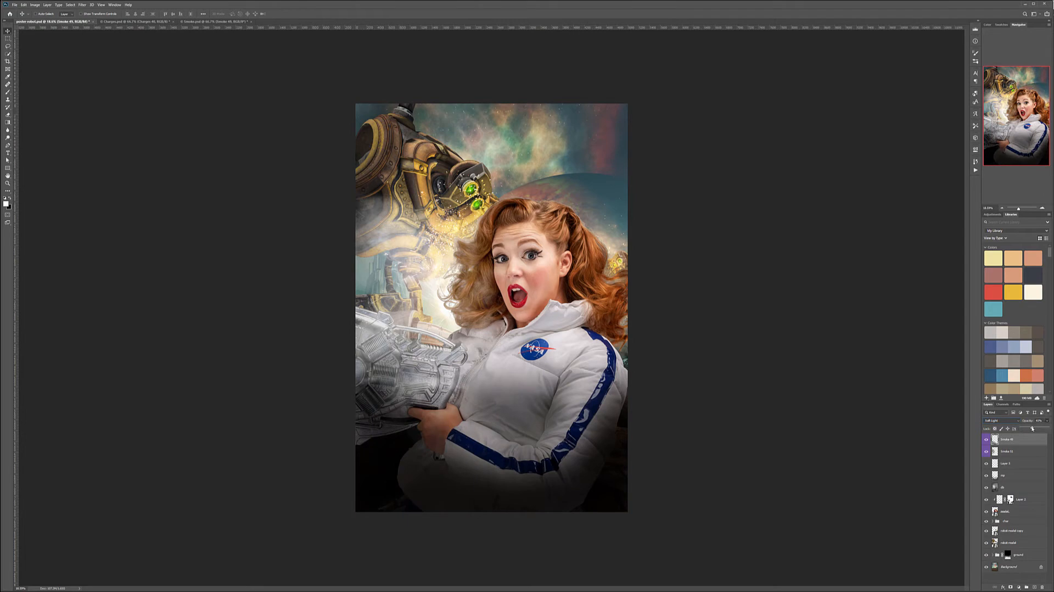
left_click(986, 439)
left_click(987, 439)
left_click(986, 439)
left_click(986, 439)
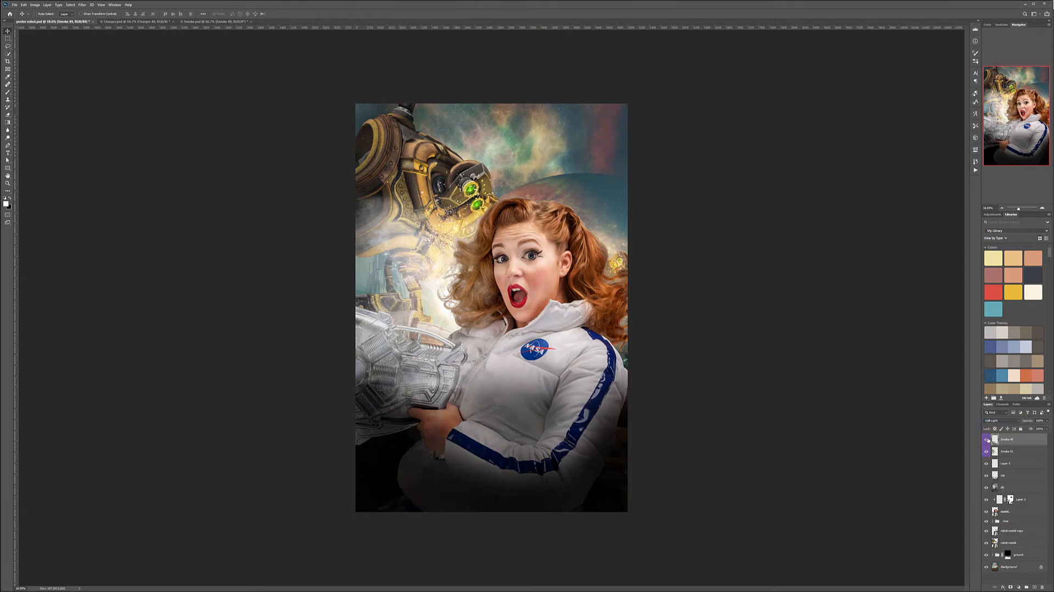
Switch the Smoke 49 layer's blend mode to Screen and reduce its opacity to a faint haze.
left_click(1003, 420)
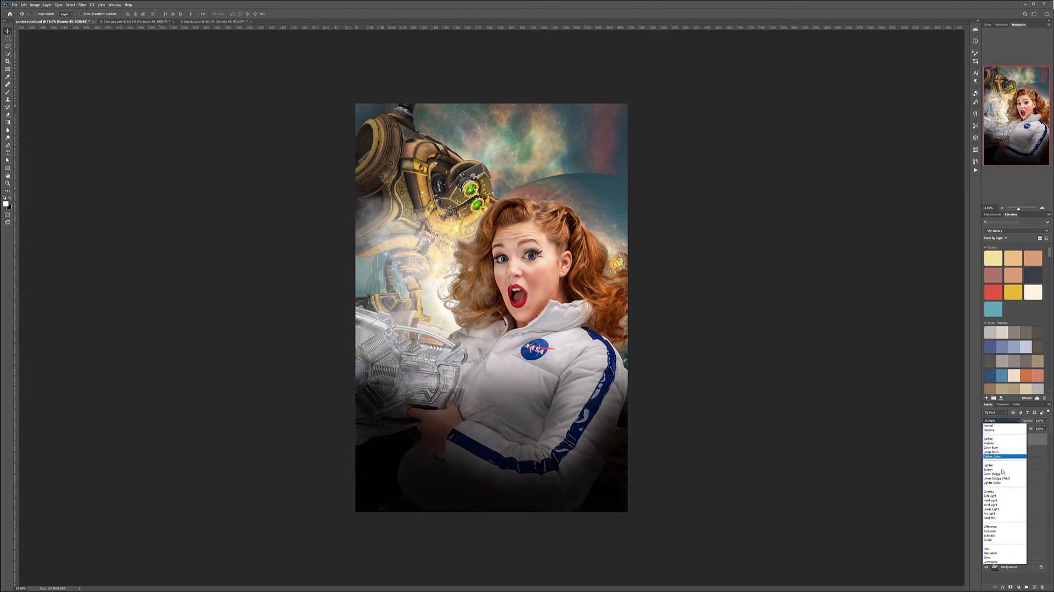
left_click(999, 470)
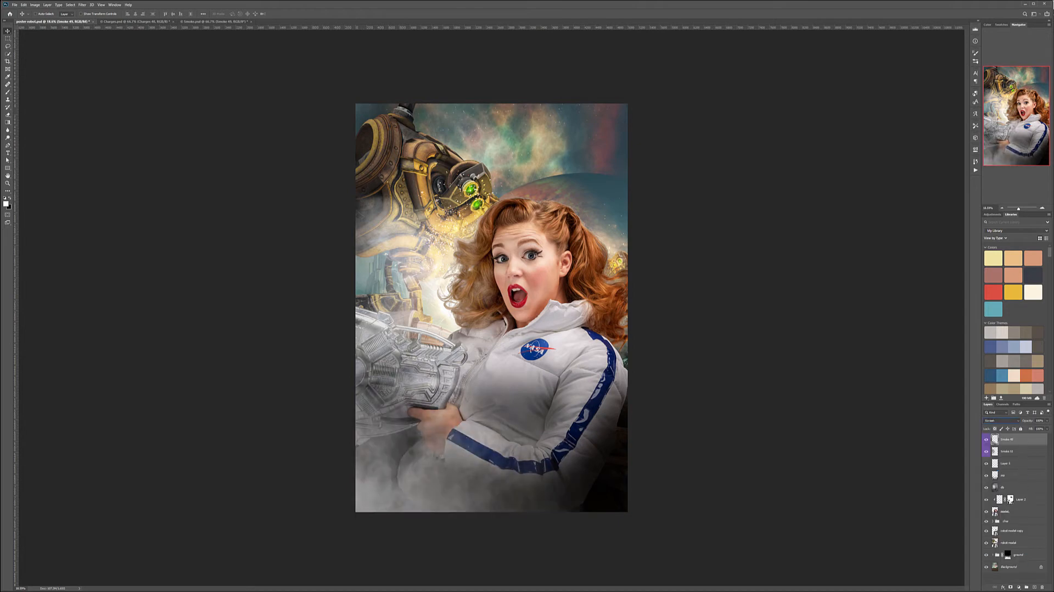
left_click(1047, 421)
left_click_drag(1024, 429, 1028, 429)
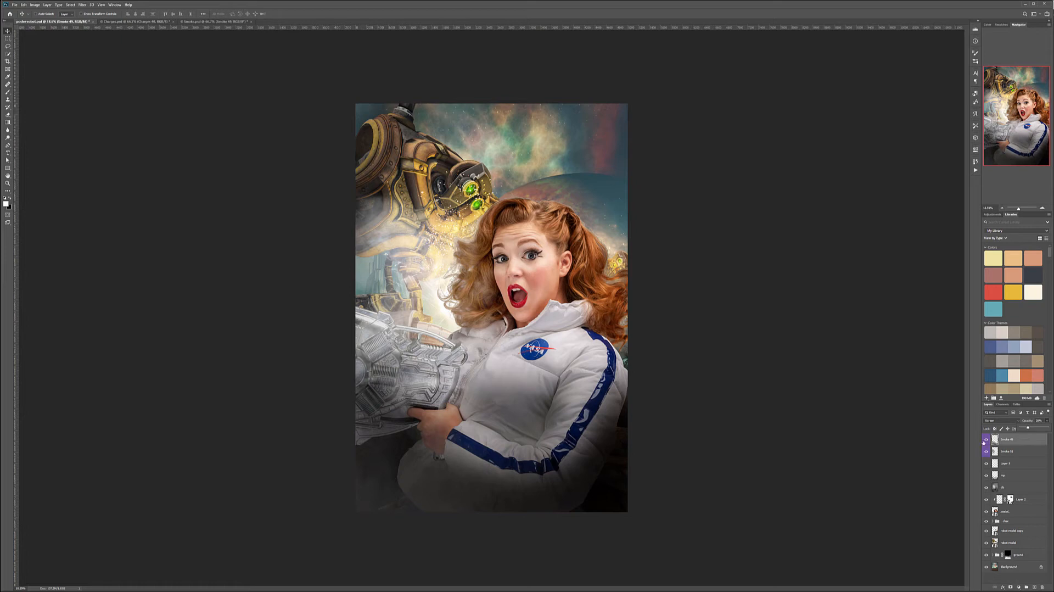
Compare the poster with and without the dark Multiply vignette layer, and lower that layer's opacity.
left_click(987, 476)
left_click(987, 476)
left_click(987, 476)
left_click(986, 476)
left_click(1016, 475)
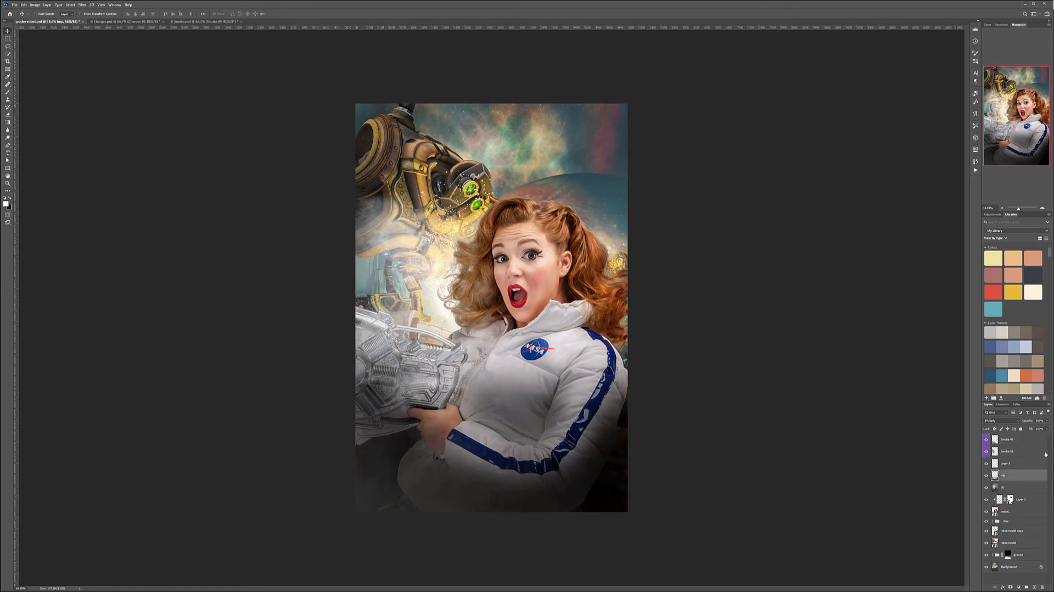
left_click(1046, 421)
left_click_drag(1027, 429, 1042, 428)
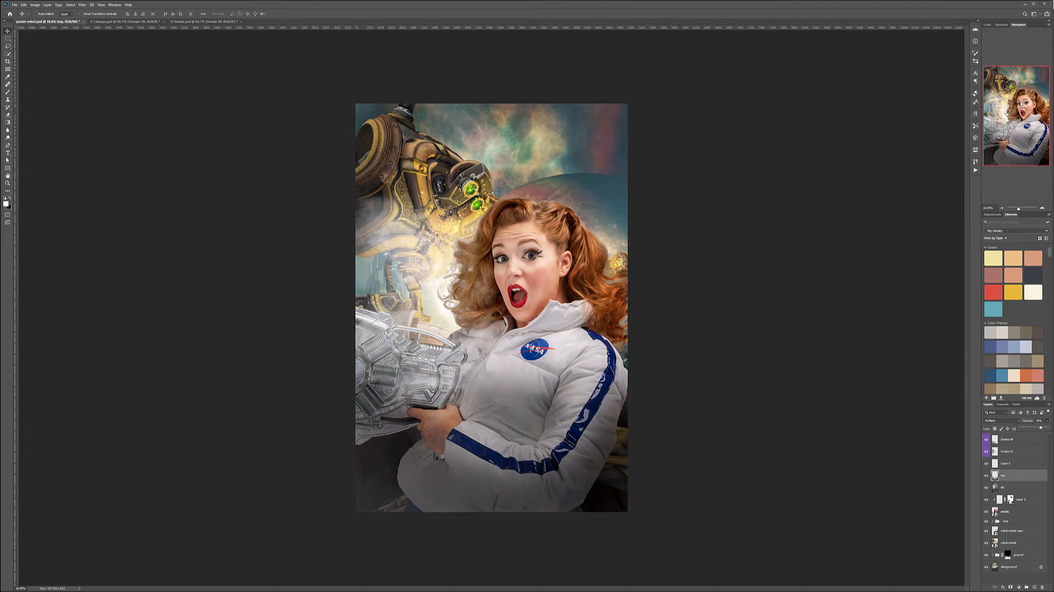
Preview further smoke layers in the smoke document and copy the Smoke 42 debris burst into the poster.
left_click(187, 20)
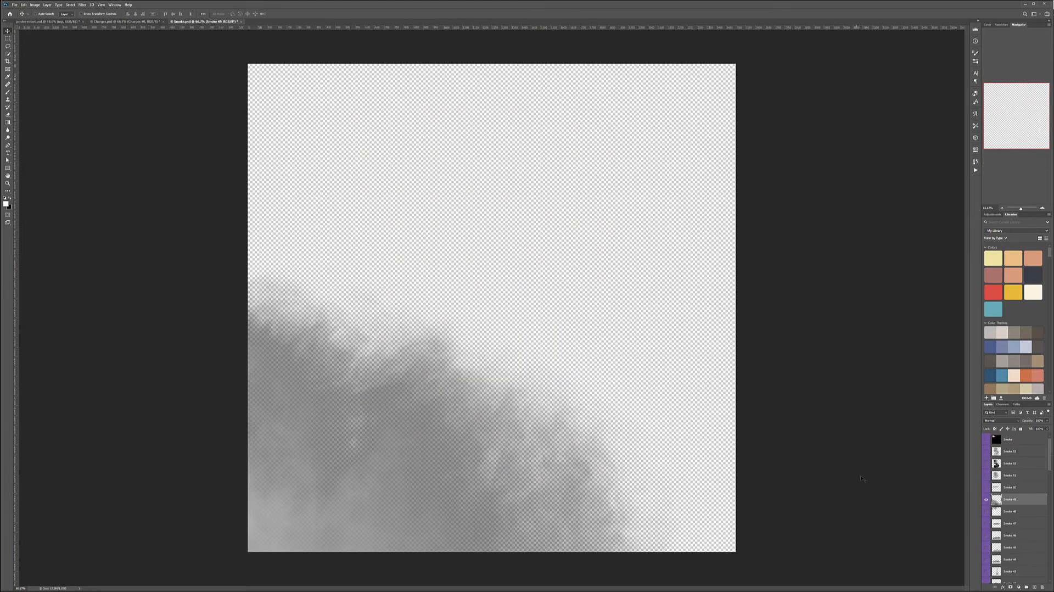
left_click(985, 500)
scroll(987, 500, "down", 1)
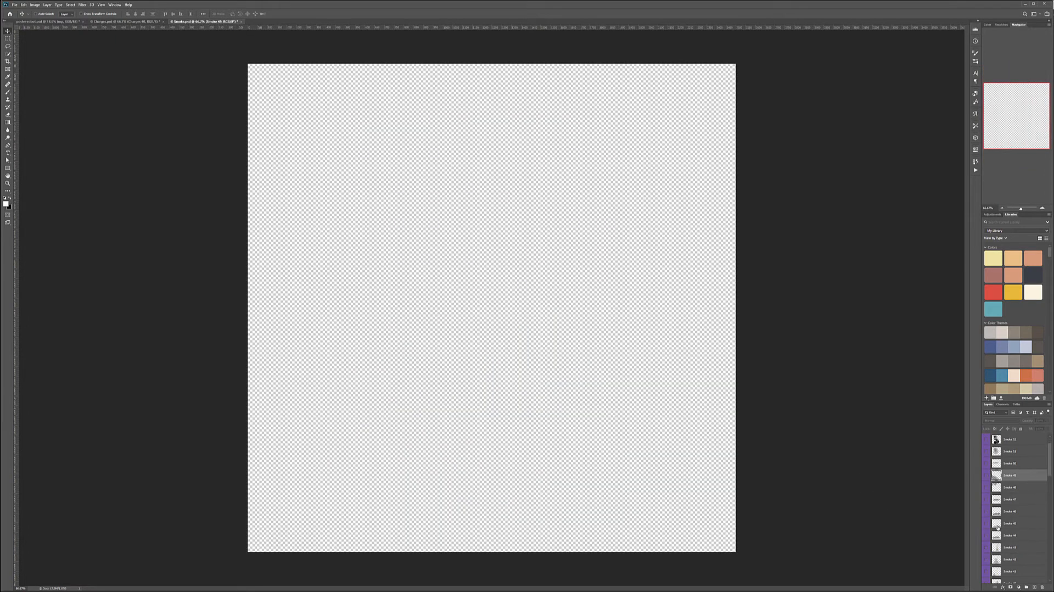
left_click(991, 525)
left_click(987, 525)
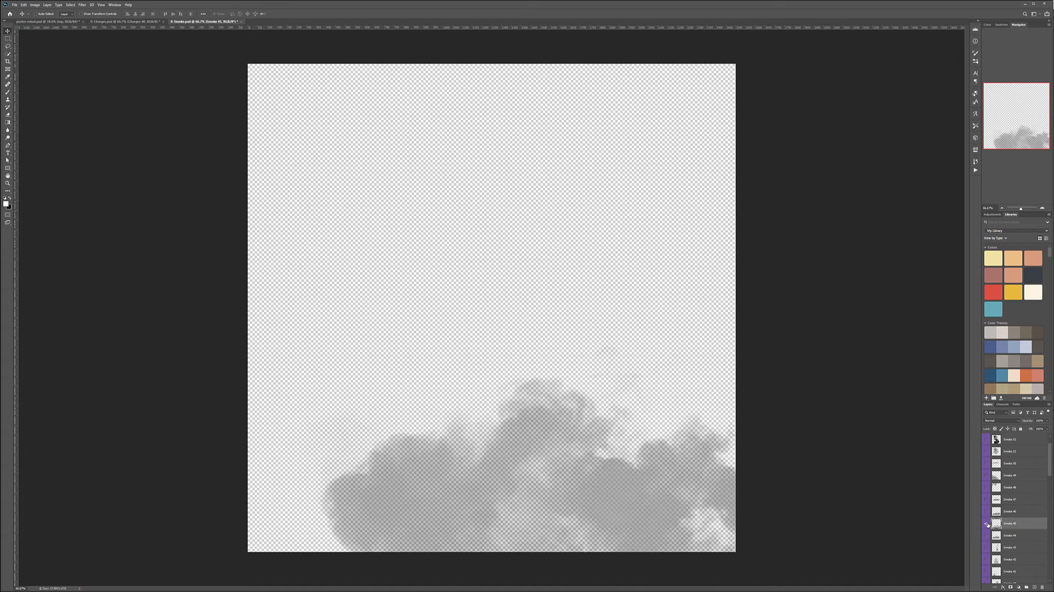
left_click(987, 525)
scroll(986, 526, "down", 2)
left_click(987, 525)
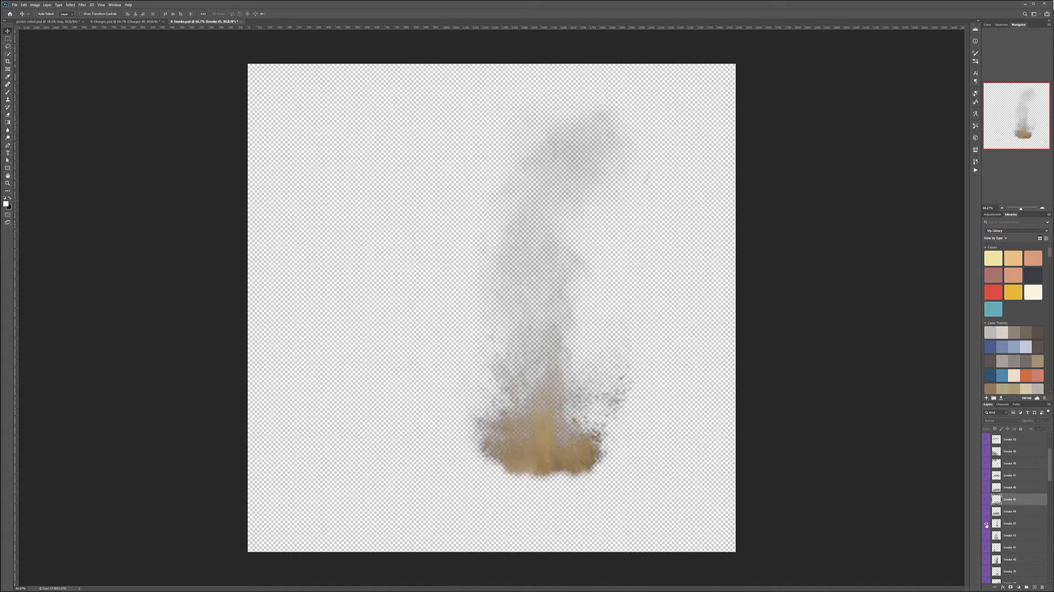
left_click(987, 525)
left_click(987, 535)
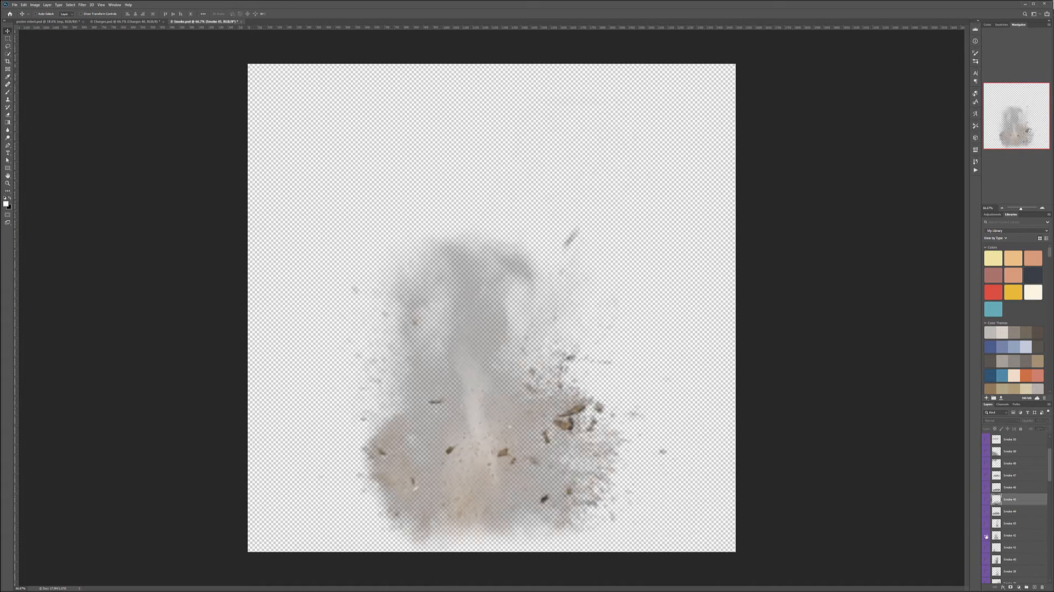
left_click(999, 536)
left_click_drag(479, 385, 480, 361)
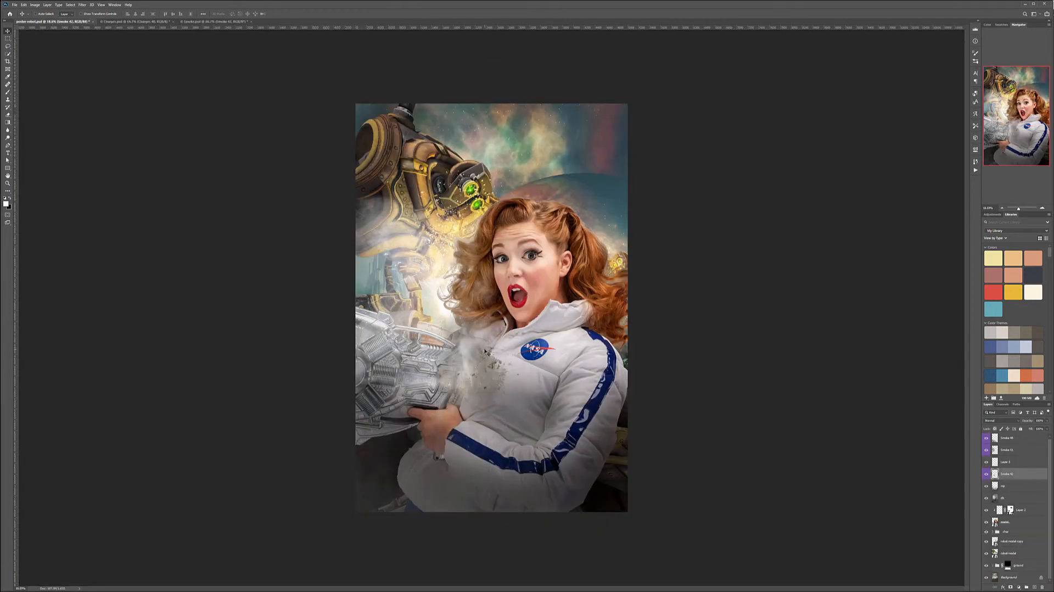
Enlarge the Smoke 42 burst over the gun and the woman's torso, and reorder it below the model layer.
key("ctrl+t")
left_click_drag(528, 296, 765, 166)
left_click_drag(599, 272, 514, 306)
key("Return")
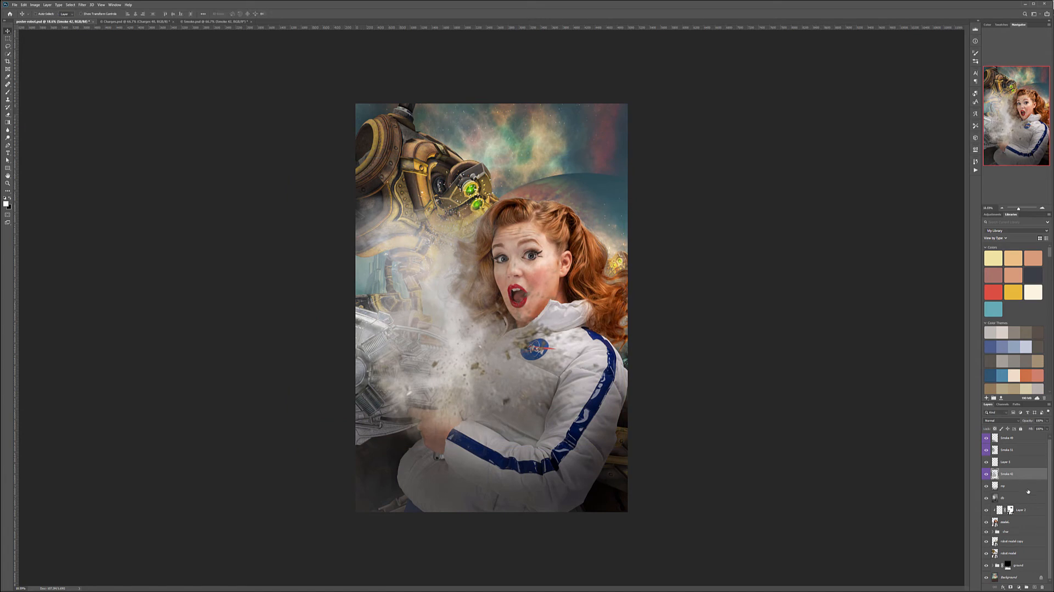
left_click_drag(1025, 470, 1013, 524)
Reposition the Smoke 42 layer behind the woman and set it to Screen with reduced opacity.
left_click(1000, 420)
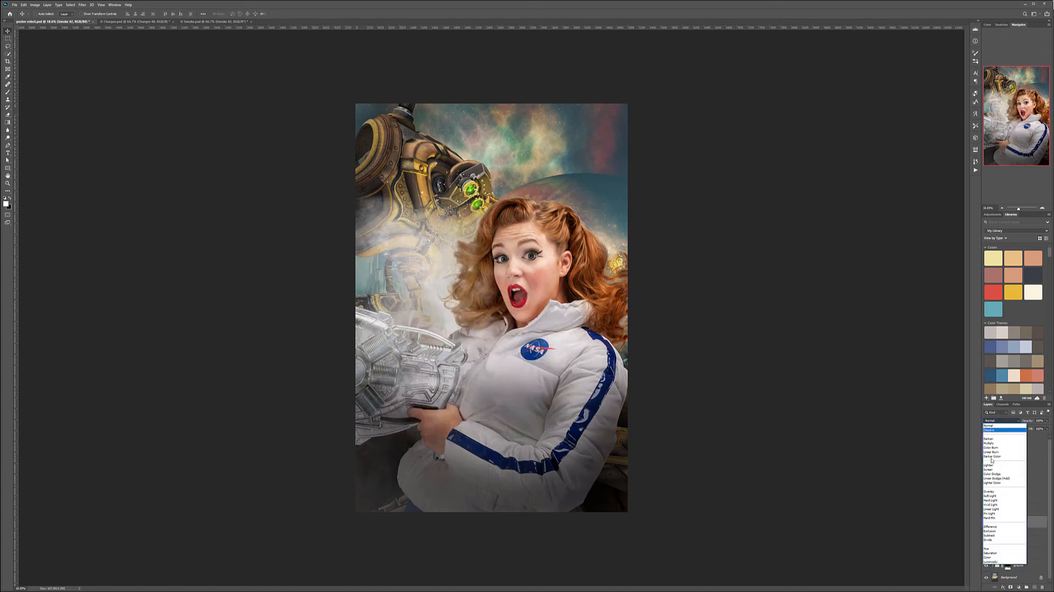
left_click(999, 467)
left_click_drag(602, 302, 618, 362)
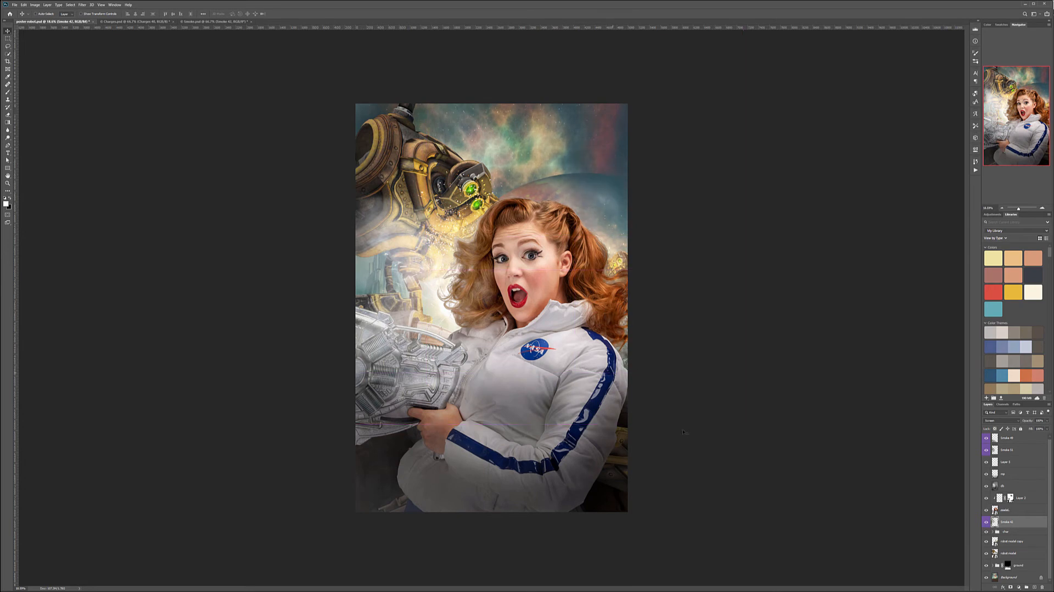
left_click(1046, 421)
left_click_drag(1034, 428, 1033, 428)
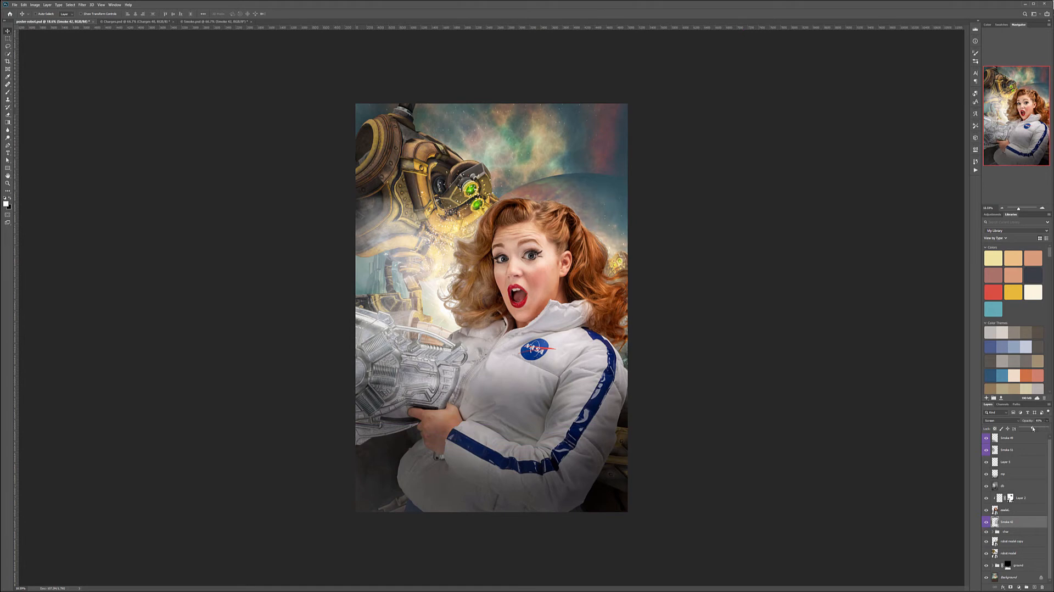
Preview more smoke layers in the smoke document and copy the Smoke 33 layer into the poster.
left_click(214, 21)
scroll(1006, 546, "down", 2)
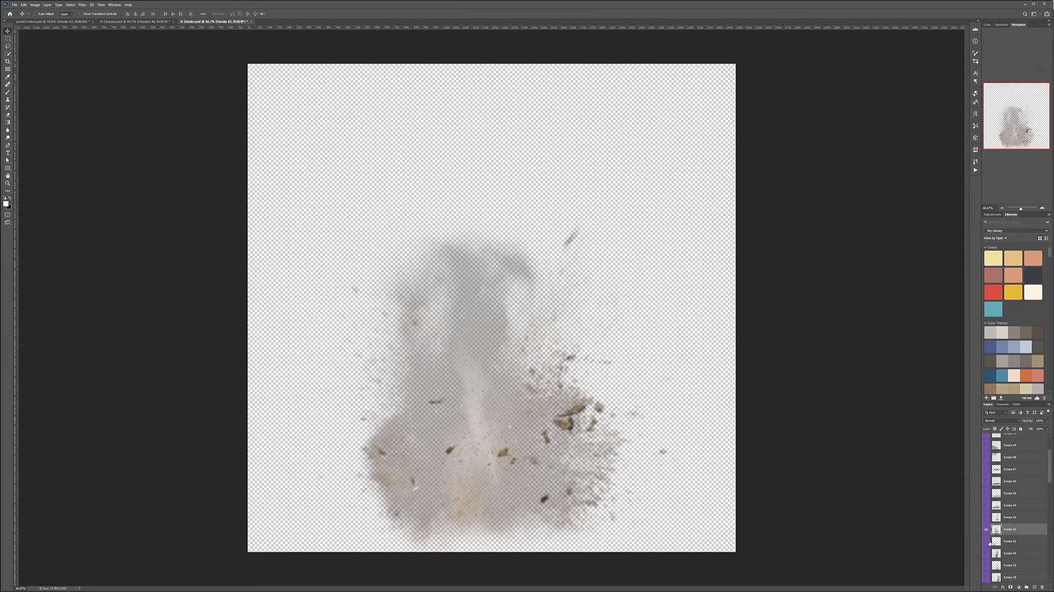
left_click(987, 529)
scroll(987, 529, "down", 2)
scroll(987, 530, "down", 2)
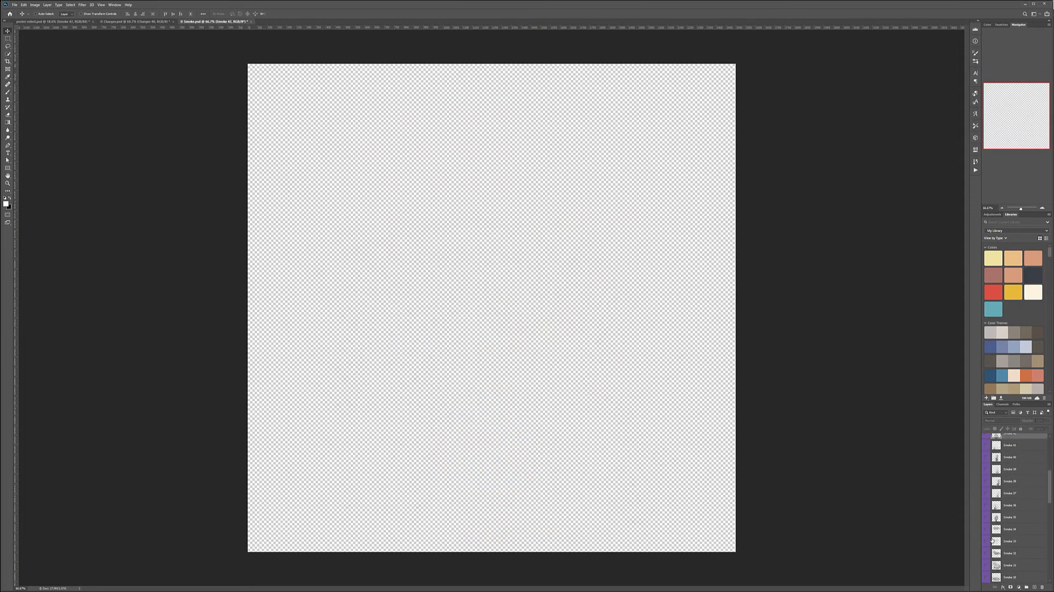
left_click(987, 530)
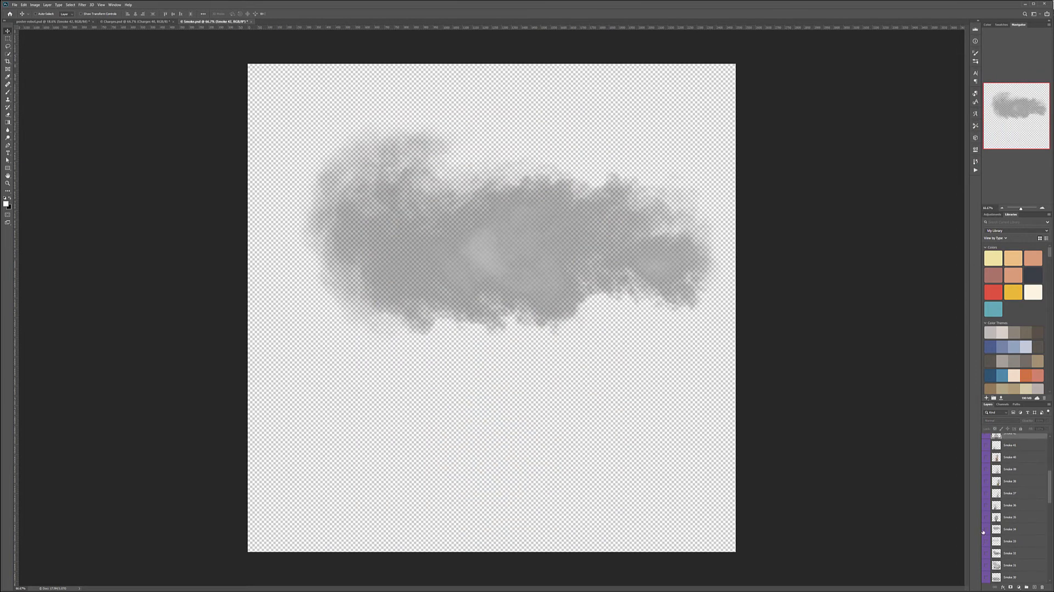
left_click(986, 530)
left_click(986, 542)
left_click(1002, 541)
left_click_drag(350, 210, 354, 184)
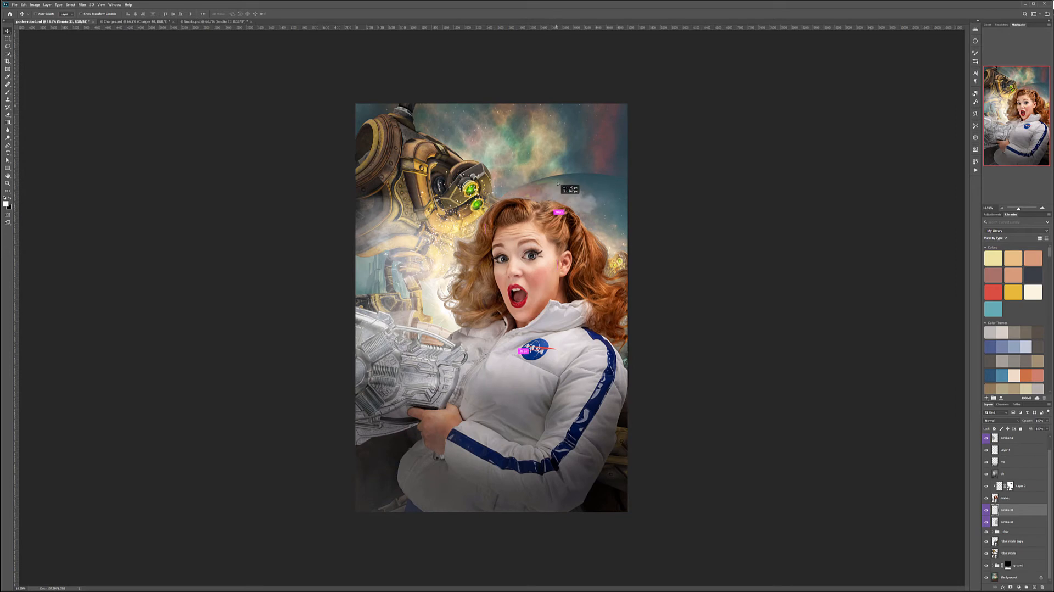
Bring the Smoke 33 layer to the top of the layer stack and enlarge it around the robot's head.
left_click_drag(1044, 515, 1015, 434)
mouse_move(531, 184)
left_mouse_down()
mouse_move(538, 199)
mouse_move(510, 186)
left_mouse_up()
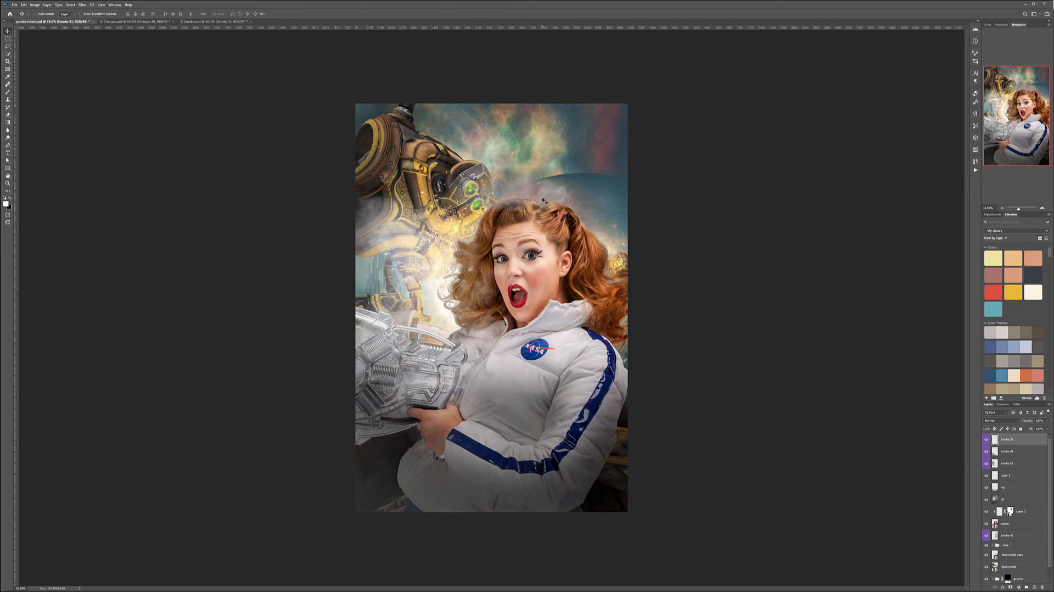
key("ctrl+t")
left_click_drag(443, 157, 305, 98)
mouse_move(410, 171)
left_mouse_down()
mouse_move(488, 204)
mouse_move(412, 188)
left_mouse_up()
key("Return")
Set the Smoke 33 layer's blend mode to Screen and move it across to the planet side of the woman's head.
left_click(1001, 420)
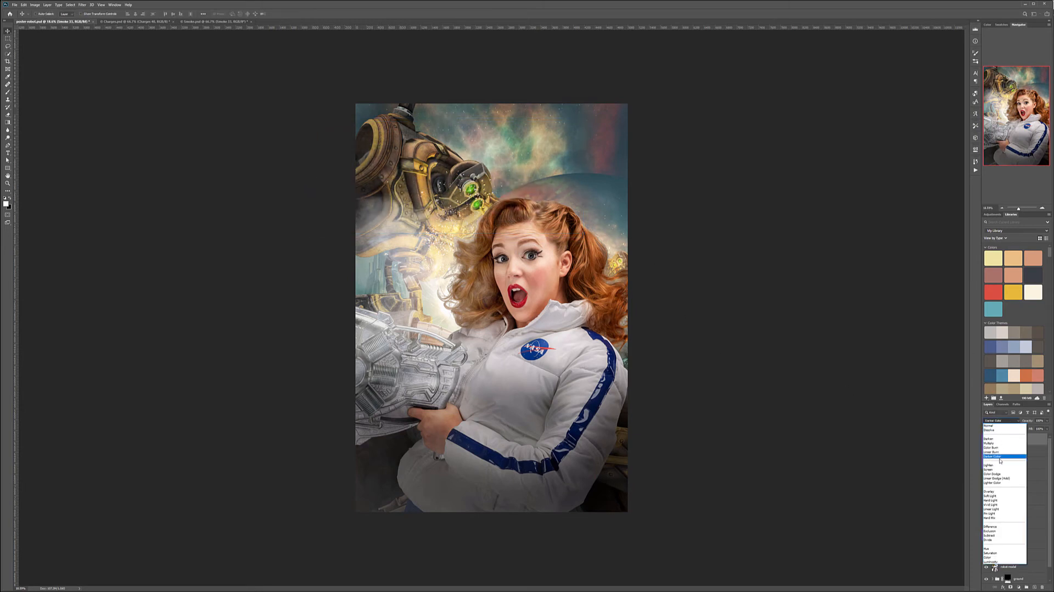
left_click(991, 469)
left_click_drag(493, 178, 592, 210)
Free-transform the Smoke 33 layer and place it over the hair ends above the woman's blue-striped shoulder.
key("ctrl+t")
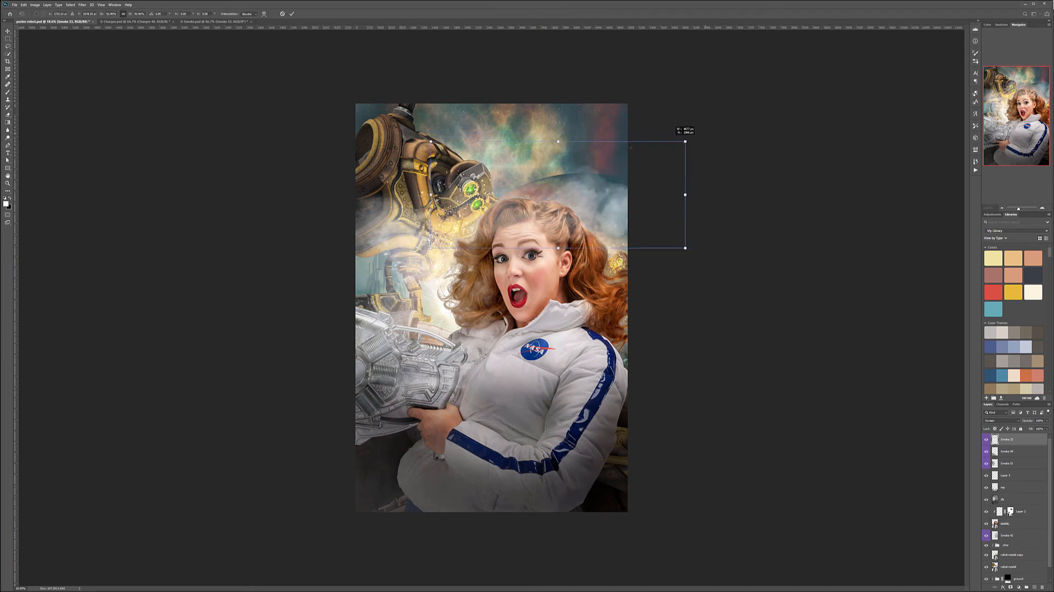
left_click_drag(695, 136, 584, 184)
left_click_drag(580, 222, 662, 318)
left_click_drag(674, 277, 707, 264)
mouse_move(640, 302)
left_mouse_down()
mouse_move(612, 314)
mouse_move(626, 303)
left_mouse_up()
key("Return")
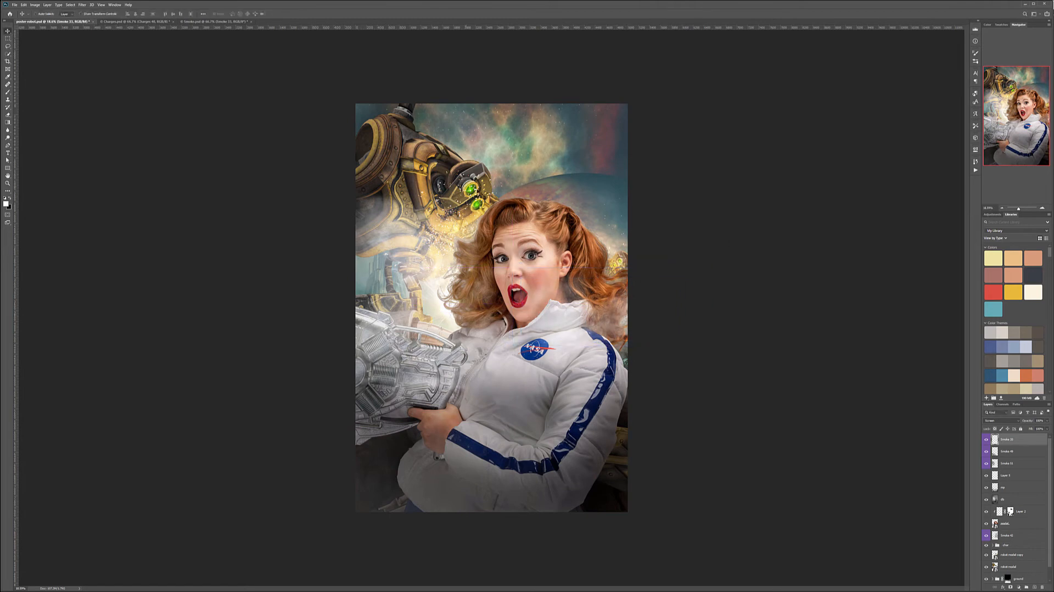
Add a layer mask to the model layer.
scroll(538, 178, "up", 3)
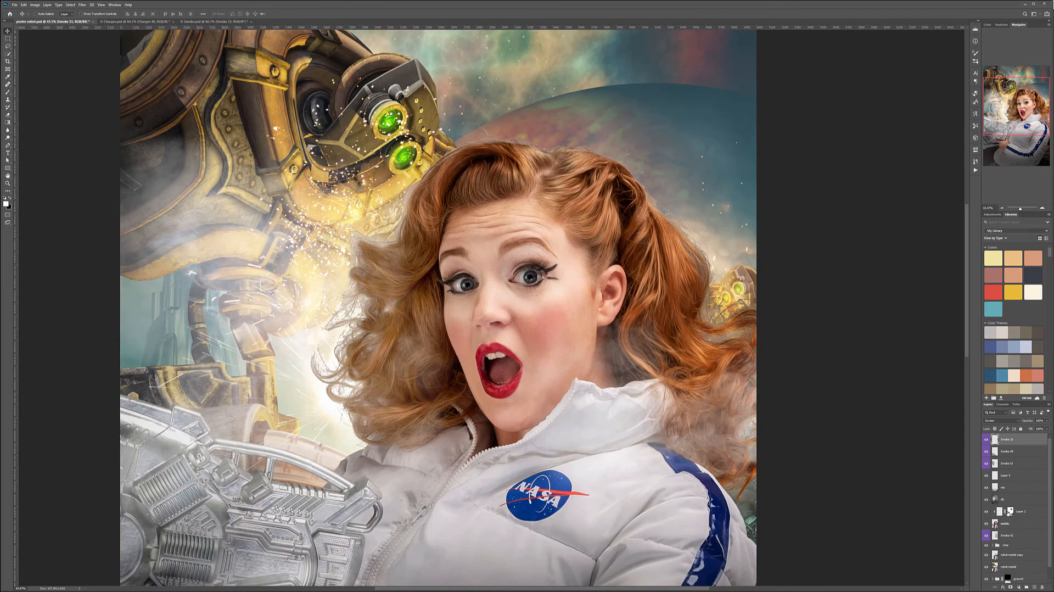
left_click(1009, 525)
left_click(1011, 587)
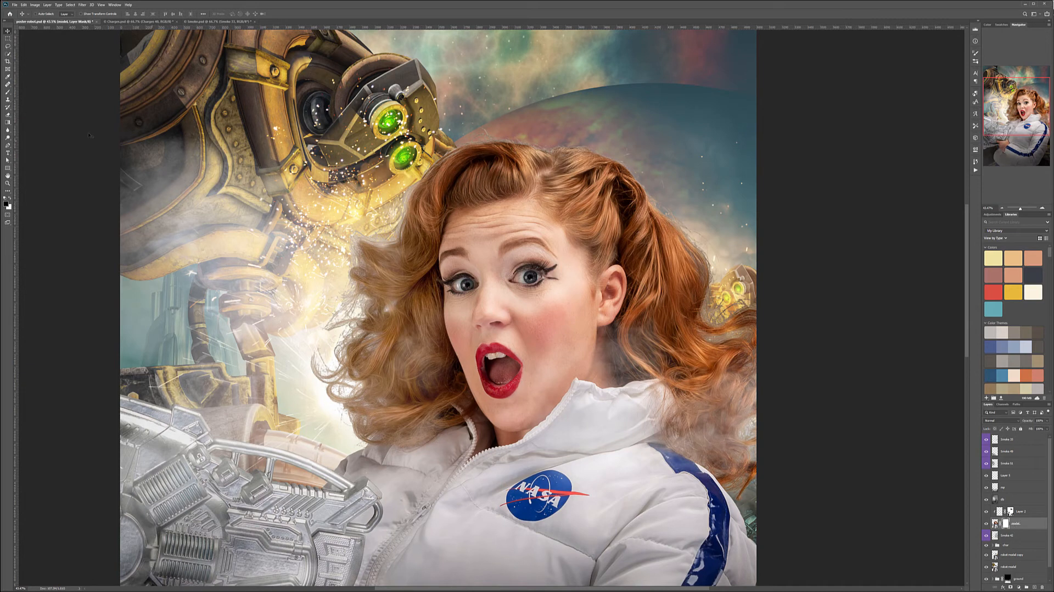
With a small, soft black brush, mask the stray hairs along the top of the woman's head.
key("b")
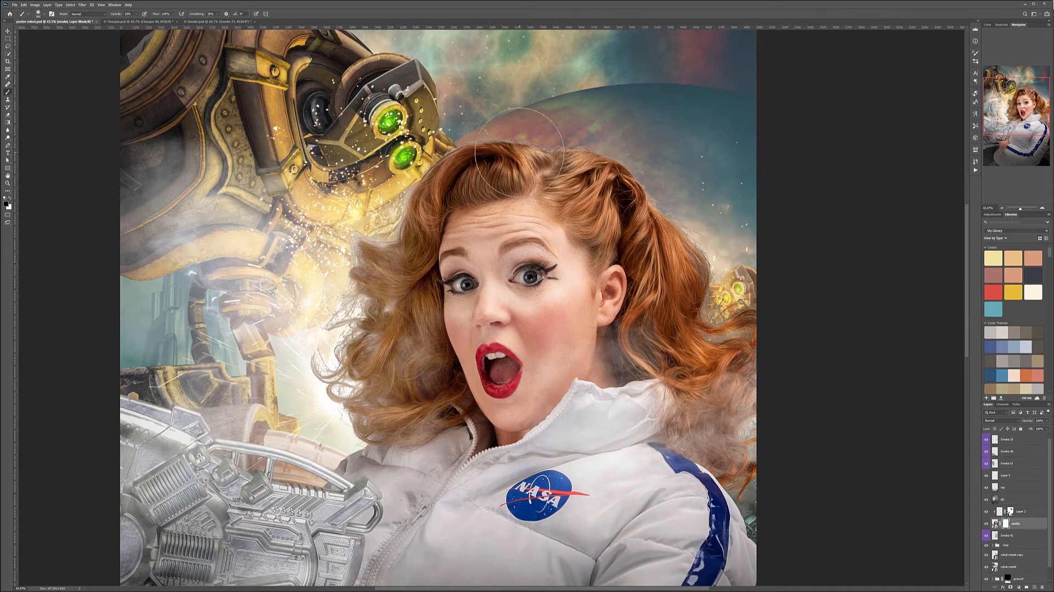
scroll(520, 151, "up", 4)
scroll(520, 151, "up", 5)
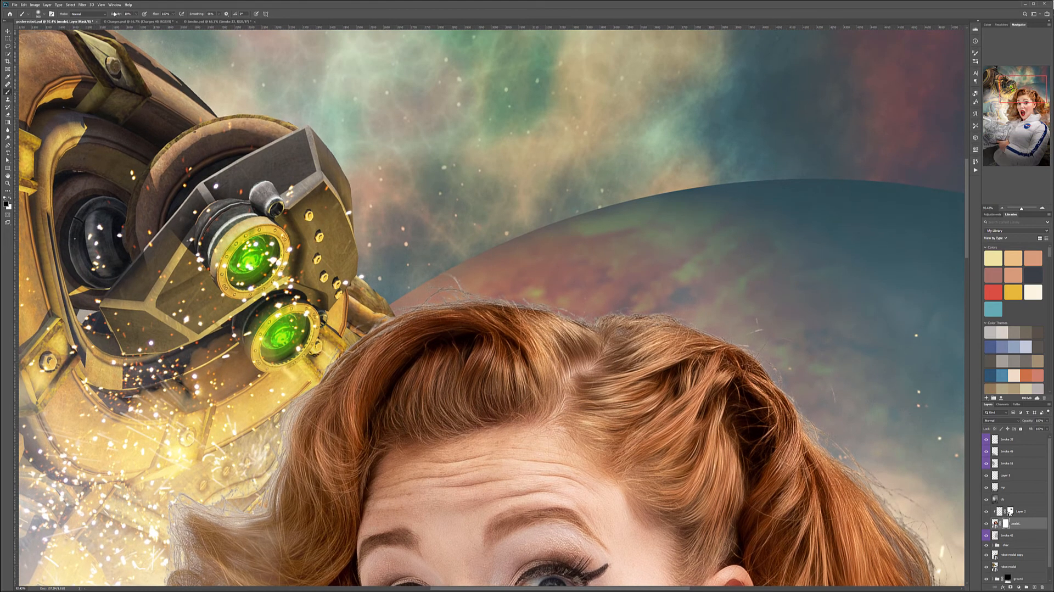
key("bracketleft")
key("bracketleft")
key("bracketleft")
key("bracketleft")
key("bracketleft")
mouse_move(436, 292)
left_mouse_down()
mouse_move(498, 286)
mouse_move(473, 282)
mouse_move(457, 302)
mouse_move(464, 275)
mouse_move(446, 285)
mouse_move(514, 296)
mouse_move(461, 297)
mouse_move(533, 292)
left_mouse_up()
mouse_move(503, 290)
left_mouse_down()
mouse_move(489, 283)
mouse_move(587, 310)
mouse_move(578, 317)
mouse_move(534, 298)
left_mouse_up()
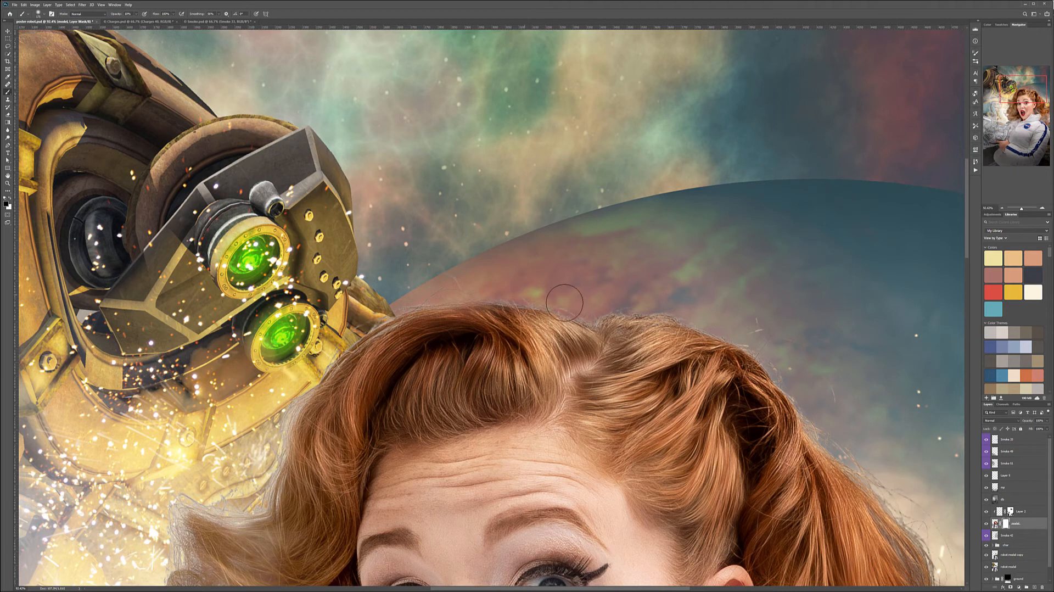
mouse_move(391, 315)
left_mouse_down()
mouse_move(364, 329)
mouse_move(372, 343)
mouse_move(386, 331)
mouse_move(348, 343)
mouse_move(370, 330)
left_mouse_up()
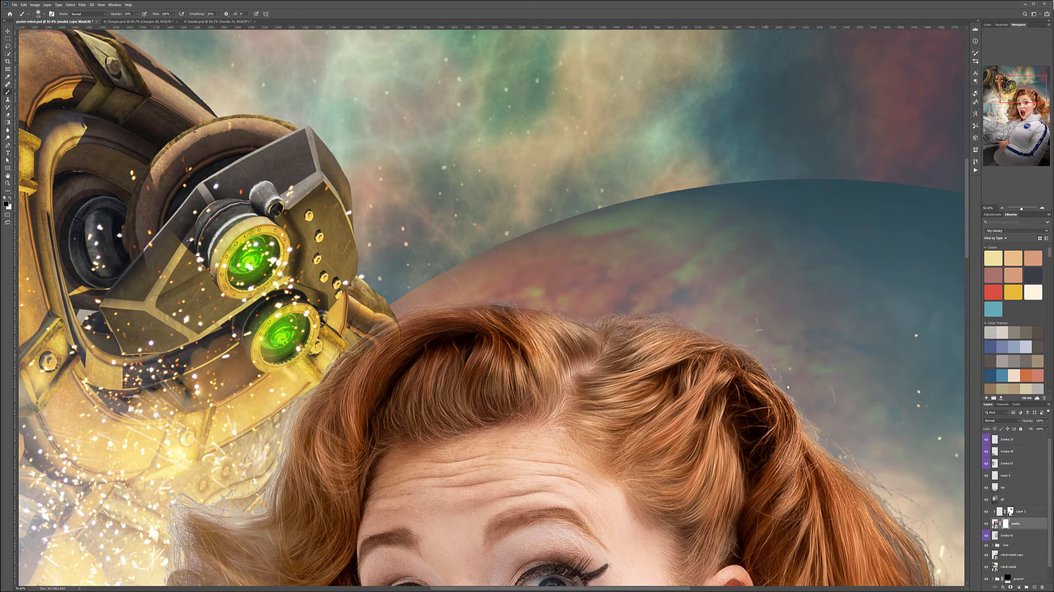
Paint on the model mask to soften the hair edges around the small background robot.
left_click_drag(870, 436, 617, 215)
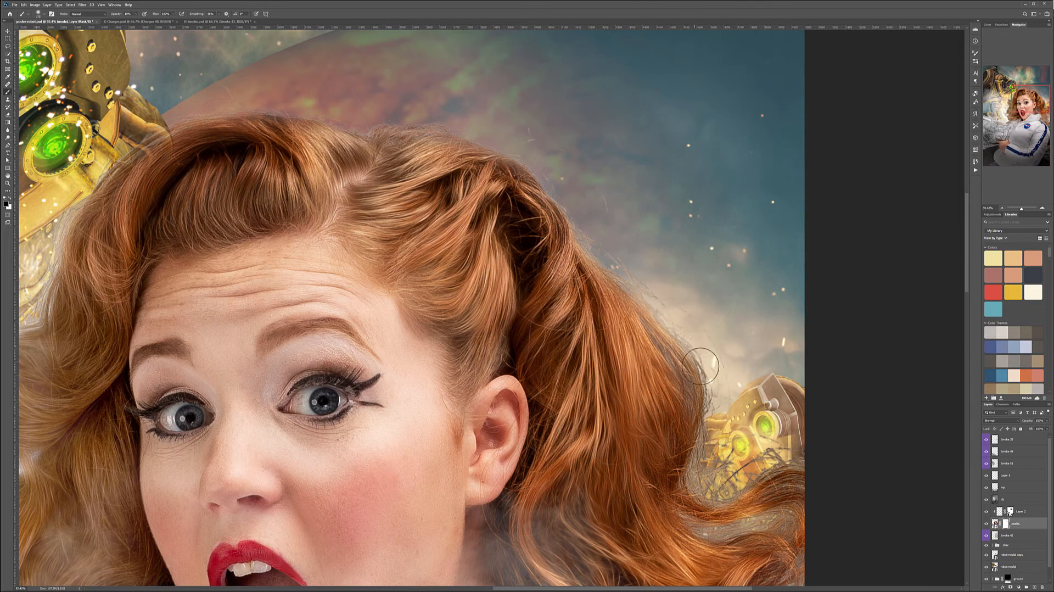
mouse_move(721, 488)
left_mouse_down()
mouse_move(753, 478)
mouse_move(786, 446)
left_mouse_up()
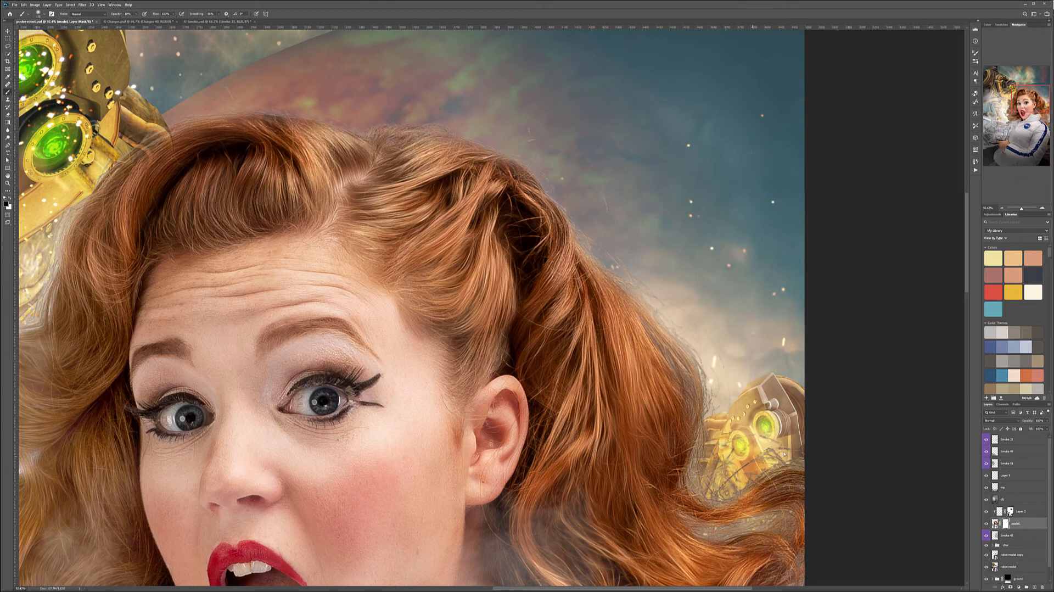
mouse_move(693, 518)
left_mouse_down()
mouse_move(729, 537)
mouse_move(796, 513)
mouse_move(764, 517)
mouse_move(784, 479)
left_mouse_up()
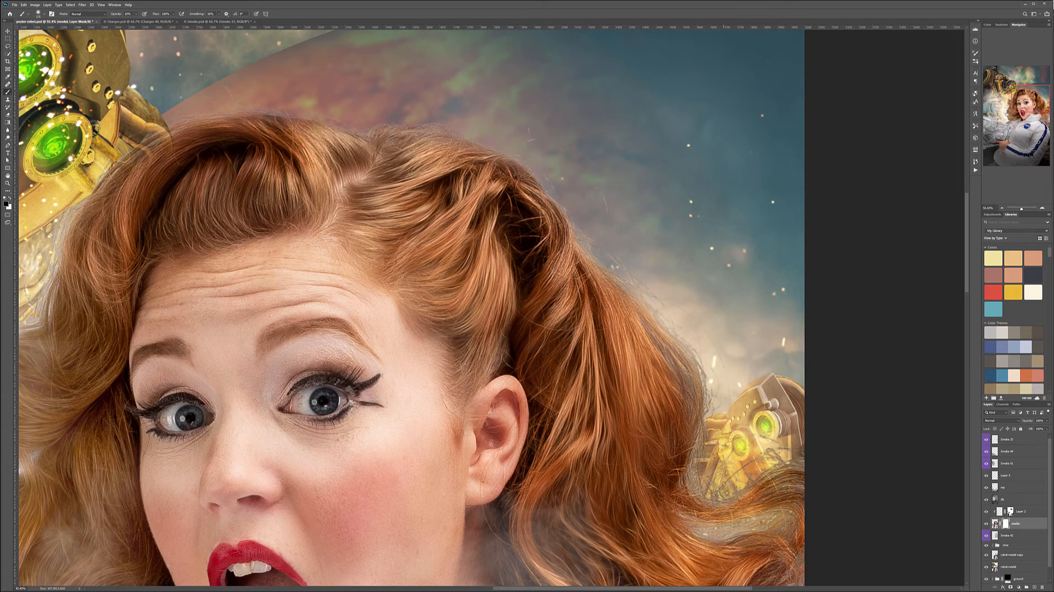
left_click_drag(691, 413, 684, 378)
Mask the light fringe on the upper hair curls beside the sparks under the robot's head.
scroll(694, 407, "down", 5)
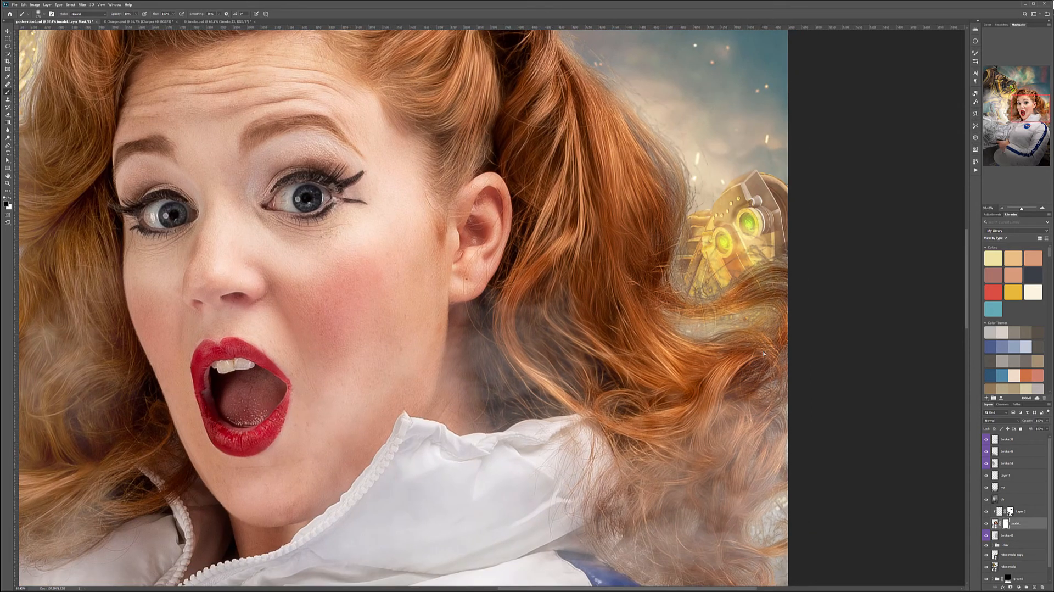
left_click_drag(695, 171, 776, 416)
left_click_drag(478, 187, 845, 176)
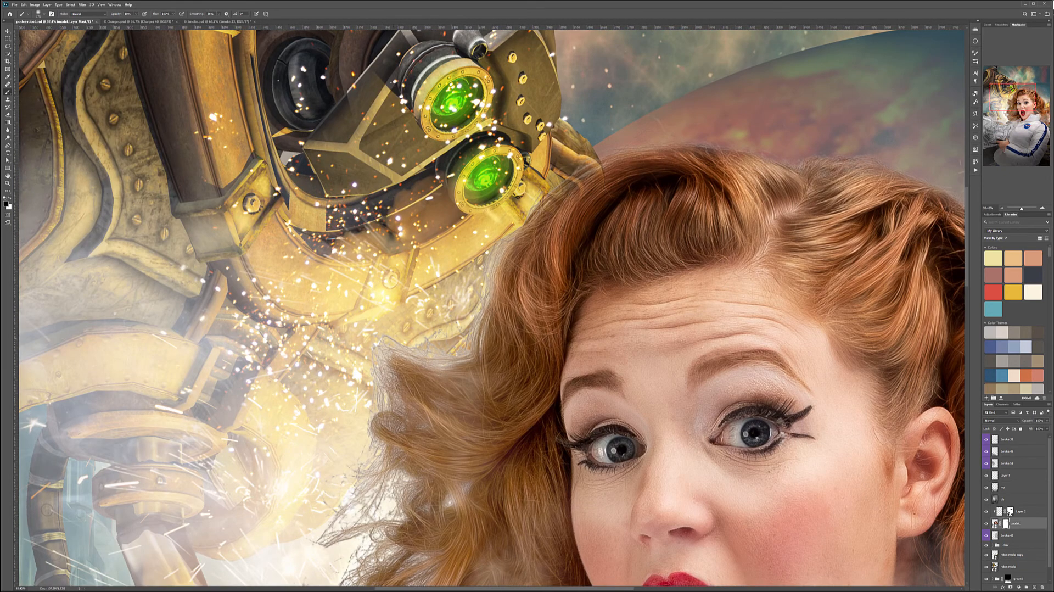
mouse_move(366, 405)
left_mouse_down()
mouse_move(385, 398)
mouse_move(396, 414)
left_mouse_up()
left_click_drag(413, 374, 371, 337)
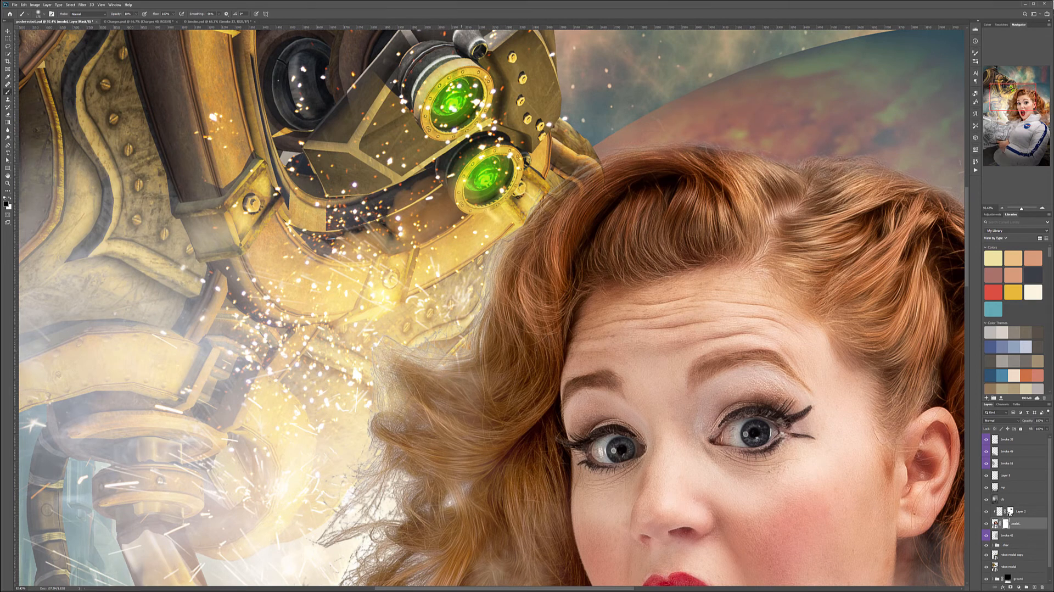
Fade the lower hair curls into the bright glow above the gun on the model mask.
left_click_drag(442, 383, 522, 244)
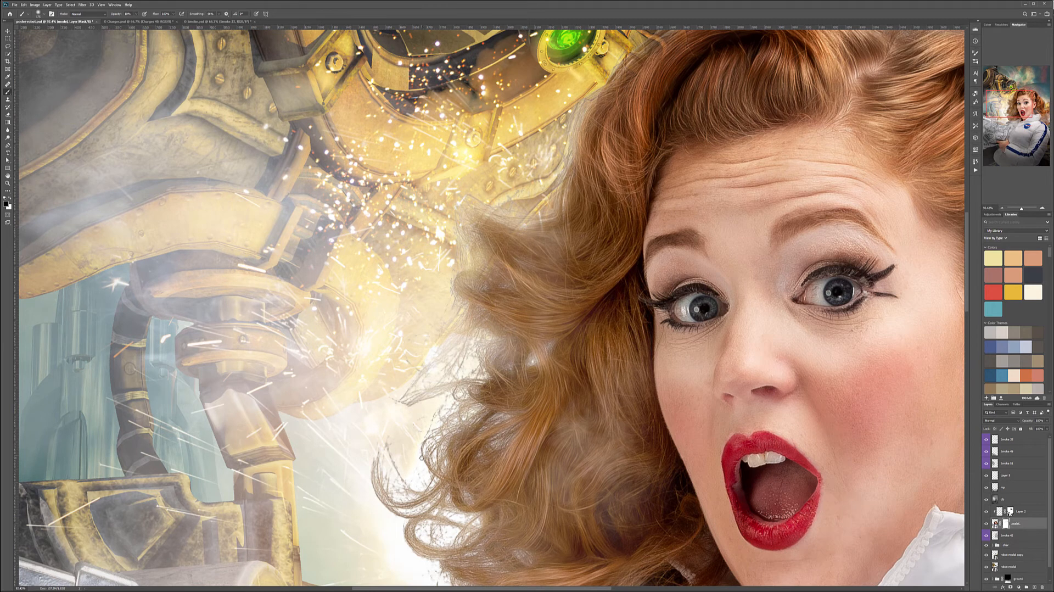
left_click_drag(411, 454, 480, 307)
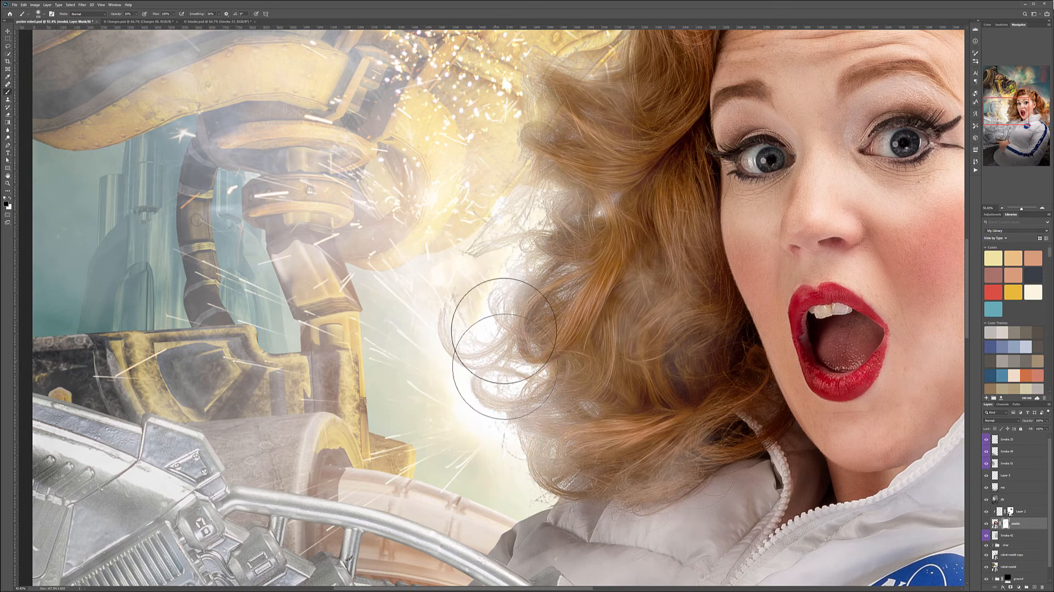
left_click_drag(530, 127, 503, 135)
scroll(555, 273, "down", 2)
scroll(556, 273, "down", 4)
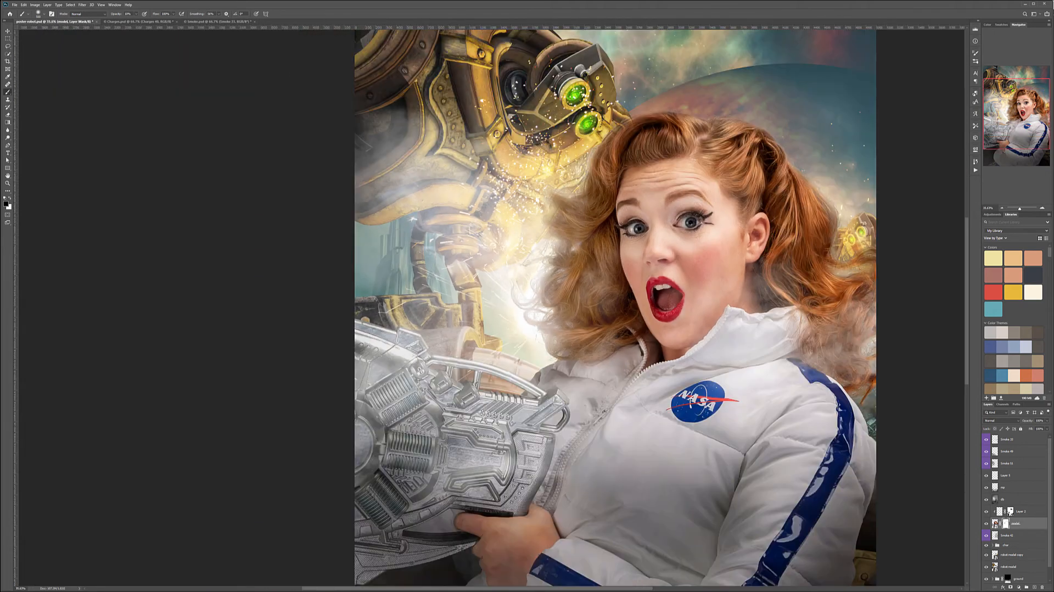
scroll(624, 252, "down", 3)
scroll(625, 252, "up", 1)
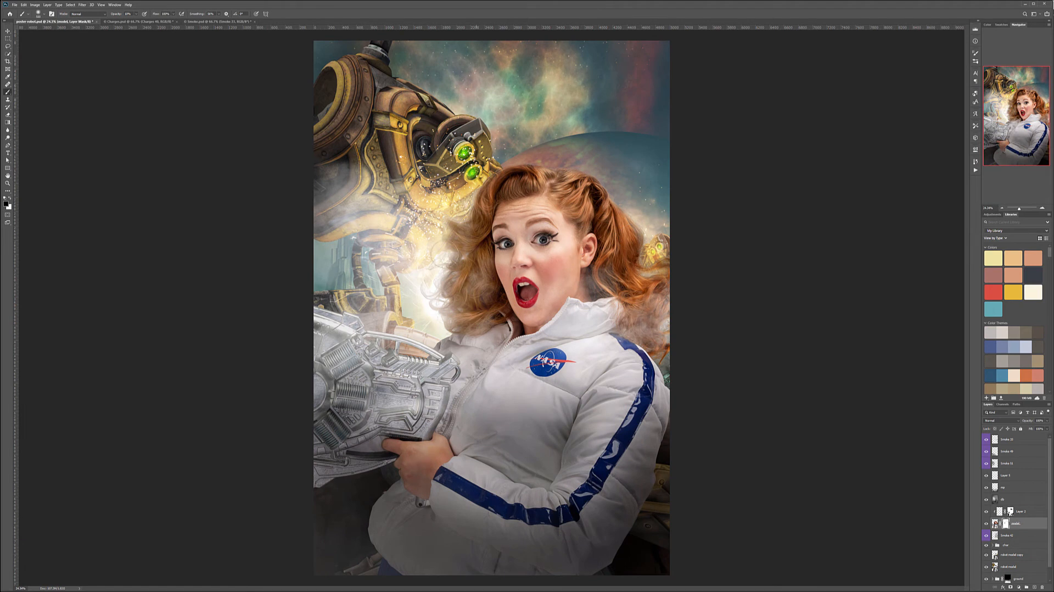
scroll(553, 267, "down", 1)
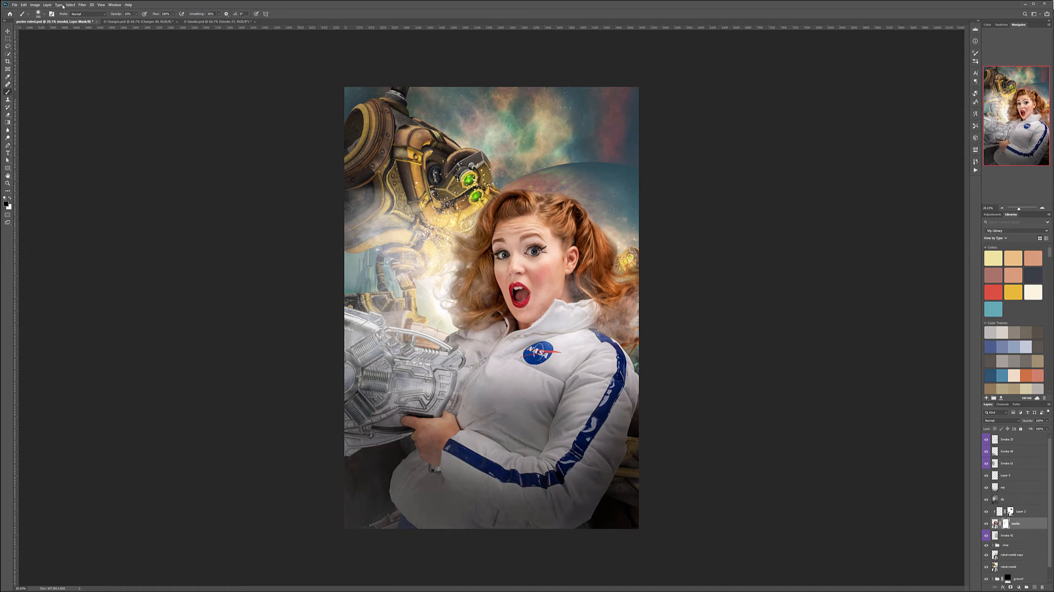
Hide Smoke 33 in the smoke document and preview the other smoke layers down to Smoke 10.
left_click(218, 21)
scroll(1008, 544, "down", 3)
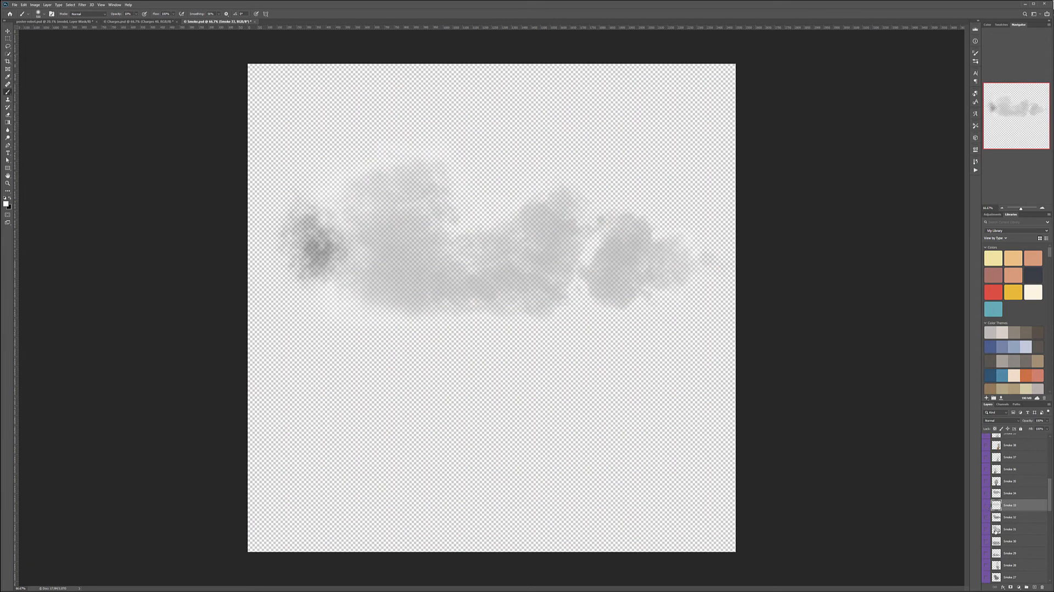
left_click(986, 506)
left_click(985, 530)
left_click(986, 529)
scroll(989, 535, "down", 2)
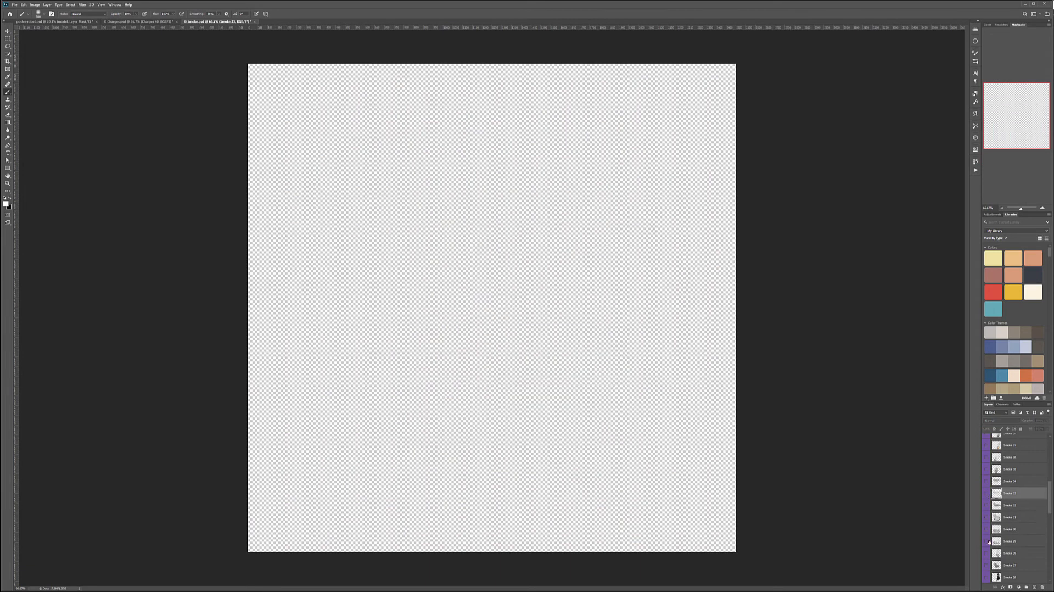
scroll(989, 542, "down", 1)
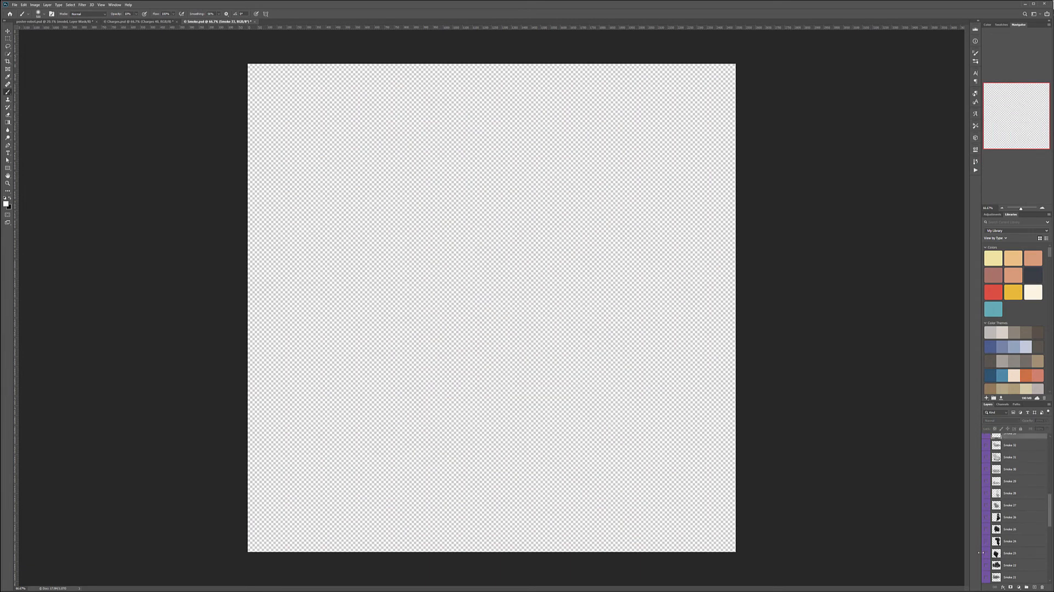
left_click(987, 554)
left_click(987, 554)
left_click(986, 518)
left_click(980, 530)
scroll(986, 527, "down", 1)
left_click(987, 483)
left_click(986, 483)
scroll(991, 499, "down", 4)
scroll(991, 524, "down", 2)
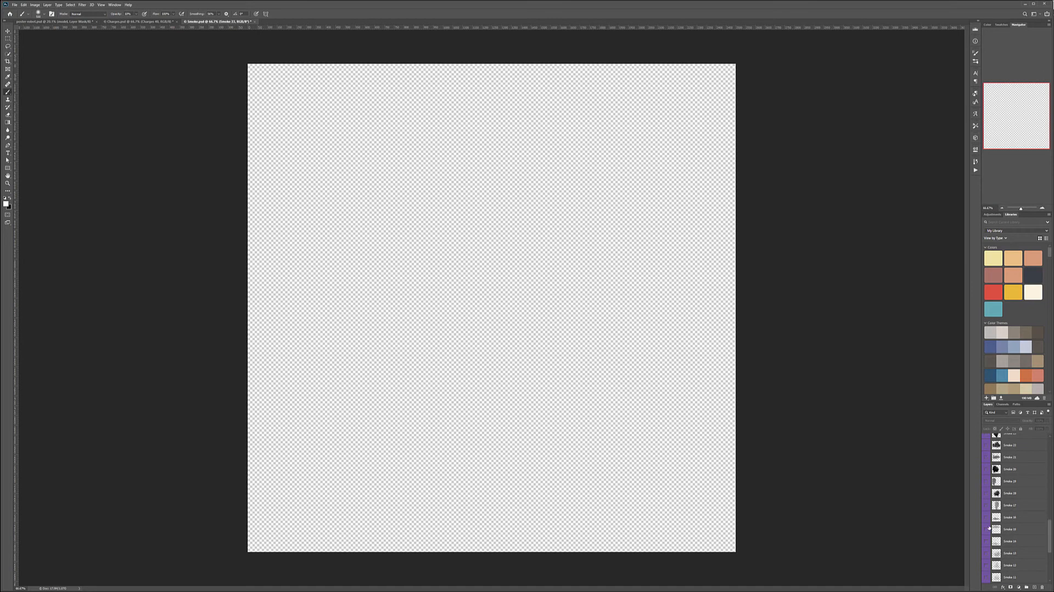
left_click(986, 554)
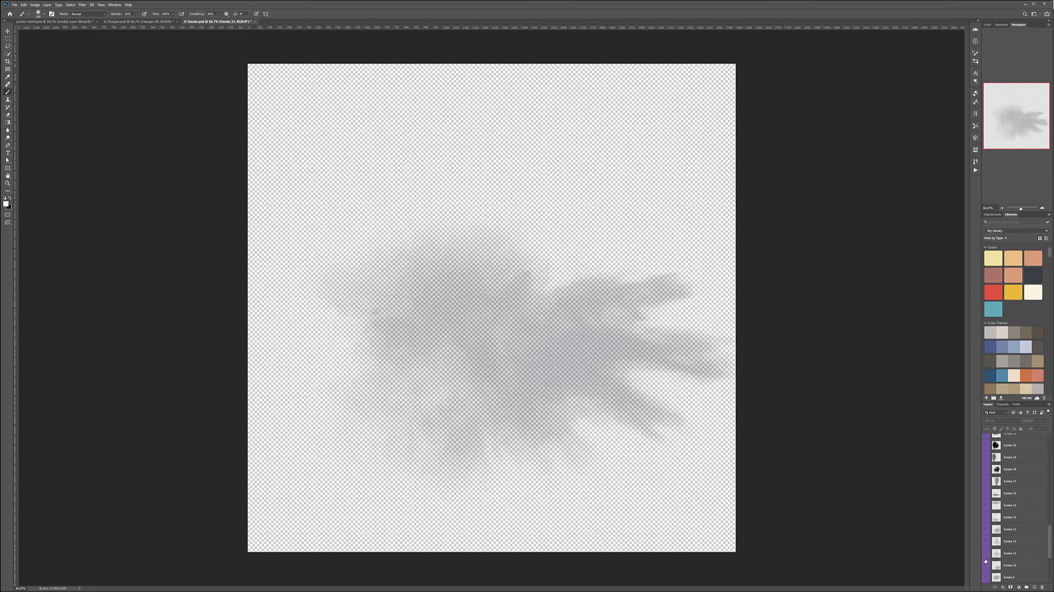
left_click(986, 553)
left_click(986, 566)
left_click(986, 566)
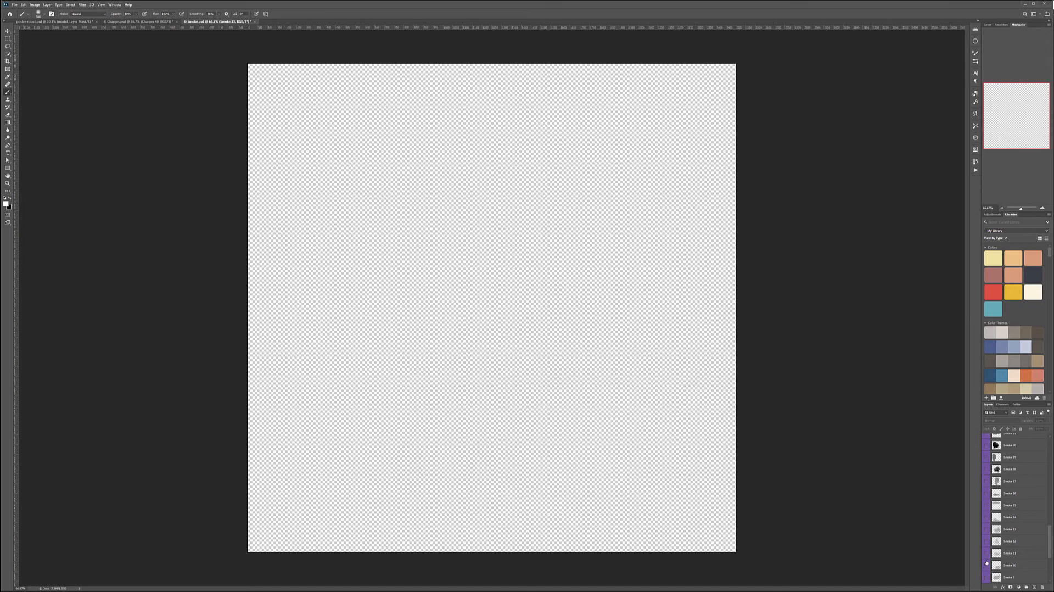
Show the Smoke 13 layer, copy it into the poster and place it over the woman's torso.
left_click(986, 531)
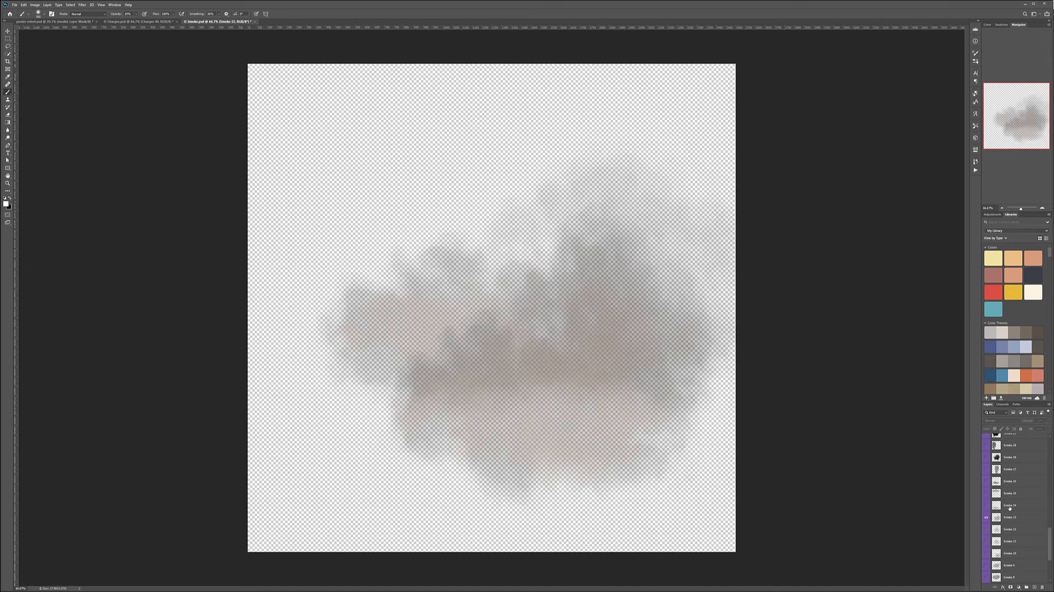
left_click(994, 516)
left_click(8, 30)
mouse_move(379, 274)
left_mouse_down()
mouse_move(400, 292)
mouse_move(45, 19)
mouse_move(388, 264)
left_mouse_up()
left_click_drag(468, 312, 534, 413)
Enlarge the Smoke 13 layer and position it over the lower part of the jacket.
key("ctrl+t")
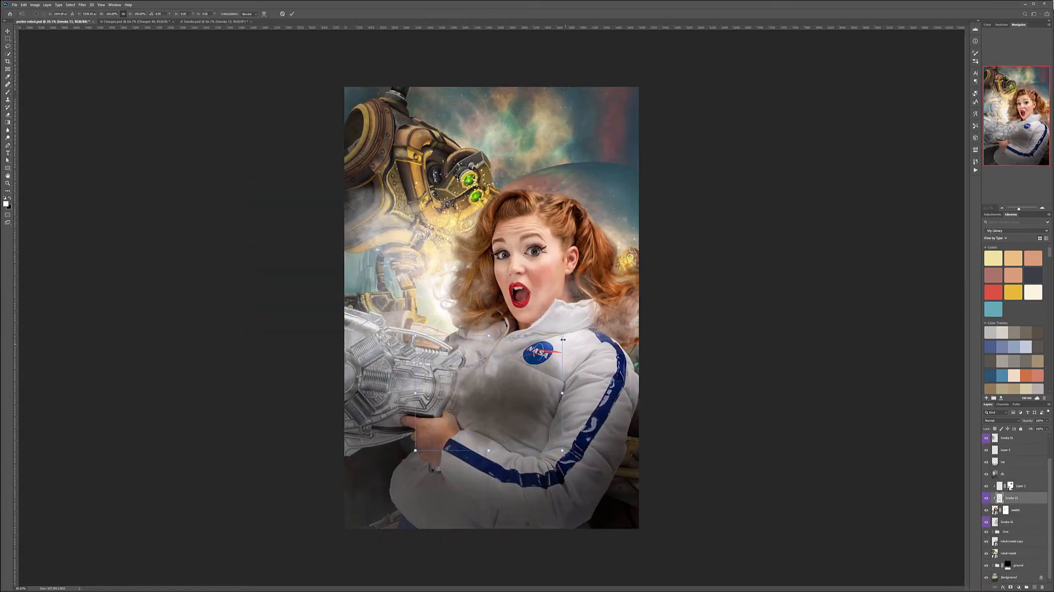
left_click_drag(566, 332, 671, 248)
left_click_drag(664, 204, 652, 472)
key("Return")
Bring the Smoke 13 layer to the top of the stack and fade it over the poster's lower corner beside the striped sleeve.
left_click_drag(1022, 497, 1014, 442)
left_click_drag(631, 490, 662, 452)
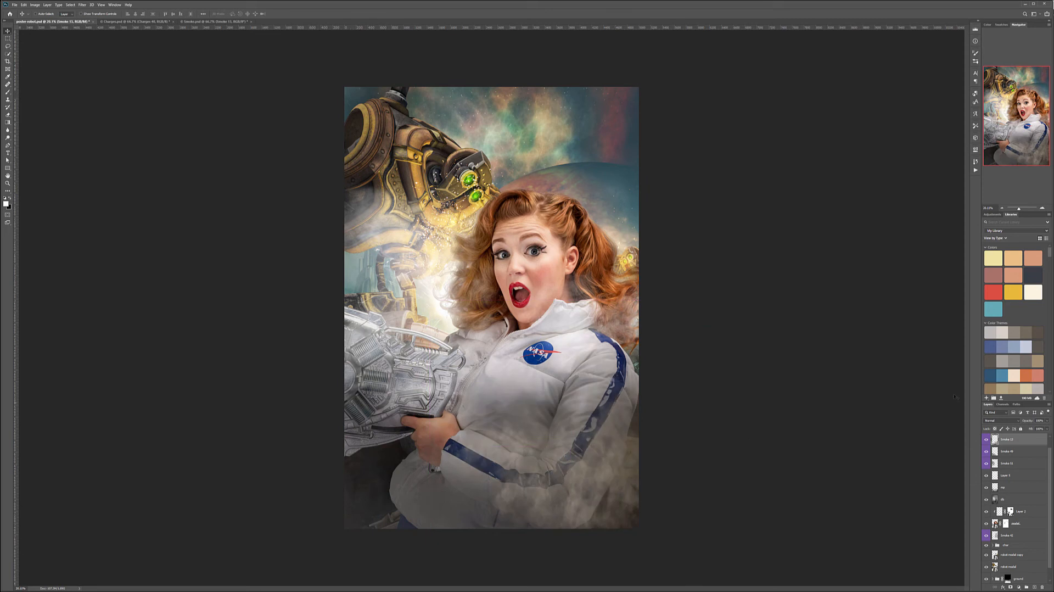
mouse_move(1046, 429)
left_mouse_down()
mouse_move(1020, 430)
mouse_move(1030, 429)
left_mouse_up()
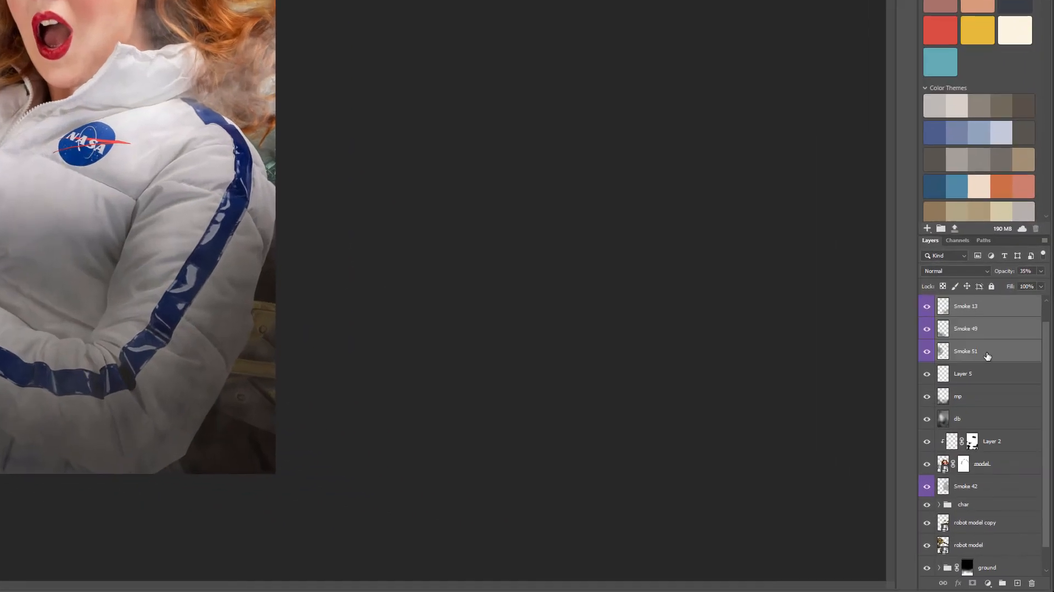
Group the smoke layers at the top of the stack, including Smoke 33, and name the group smoke.
key("ctrl+g")
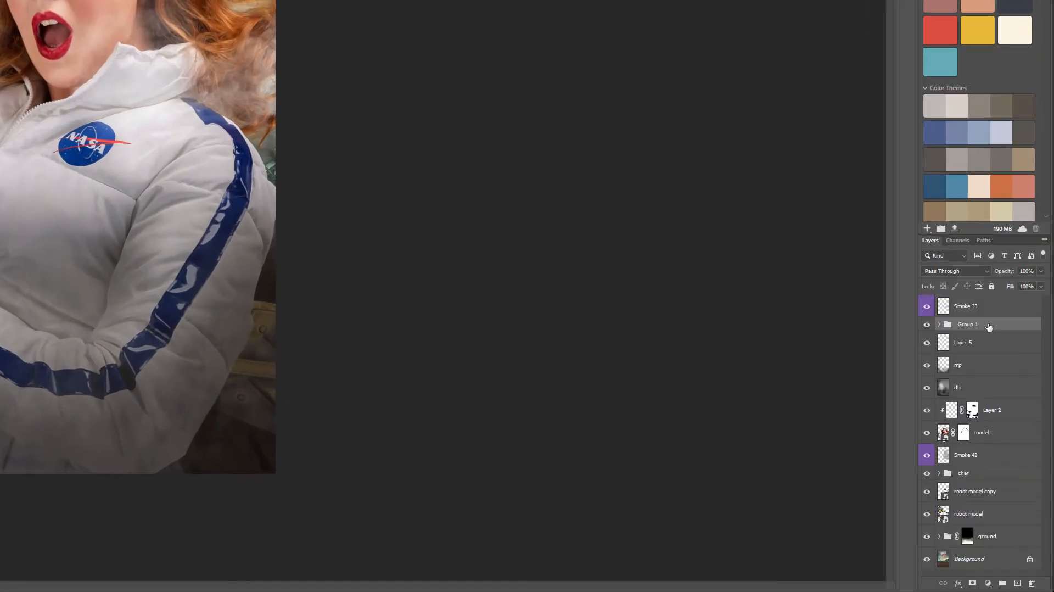
left_click_drag(965, 308, 983, 323)
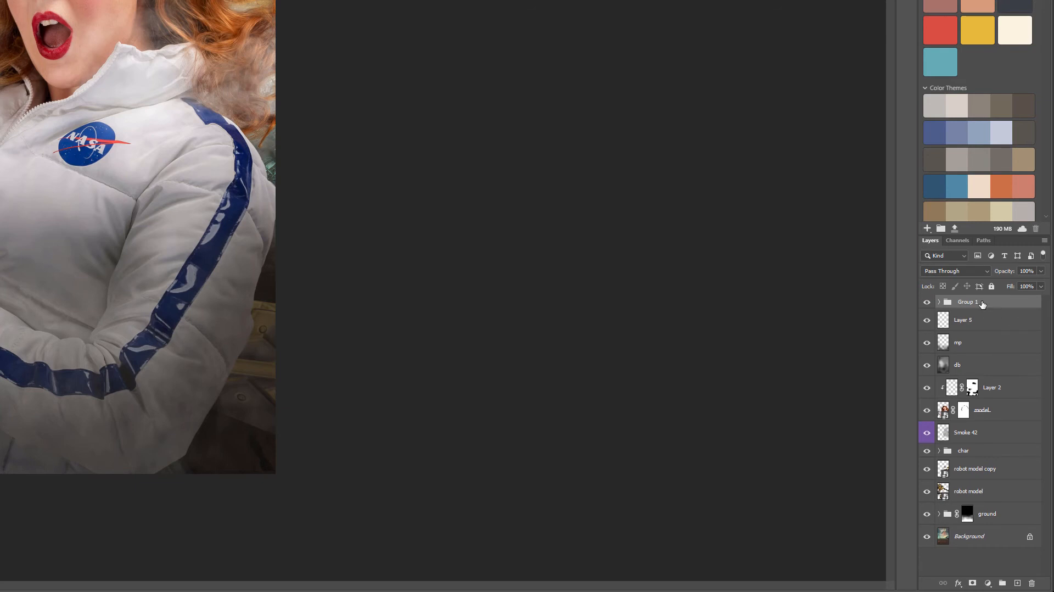
double_click(968, 302)
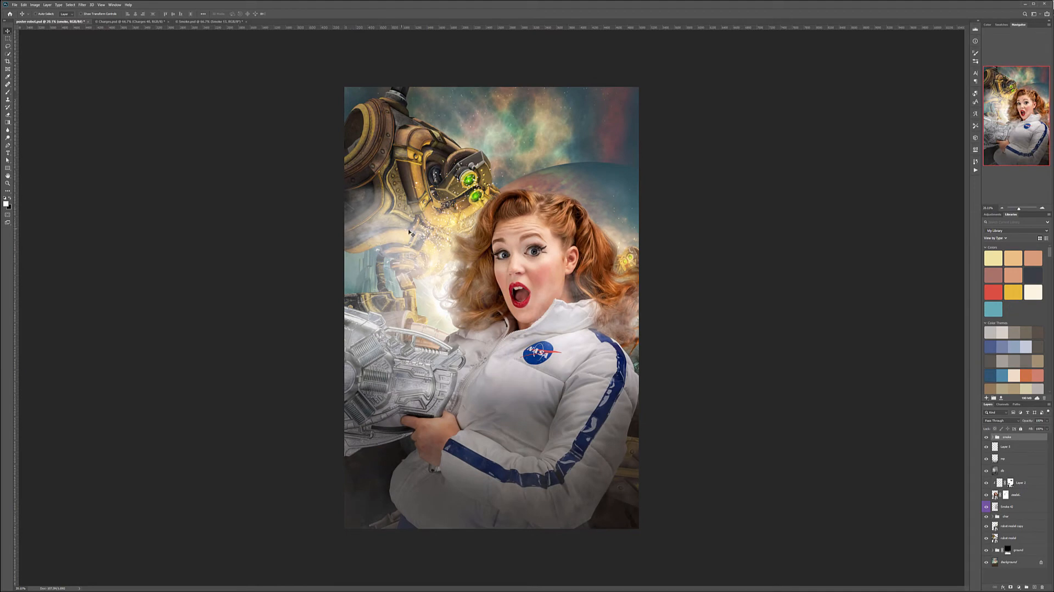
Hide the Charges 40 explosion in Charges.psd and preview the explosion layers further down the stack one at a time.
left_click(124, 22)
scroll(990, 525, "down", 3)
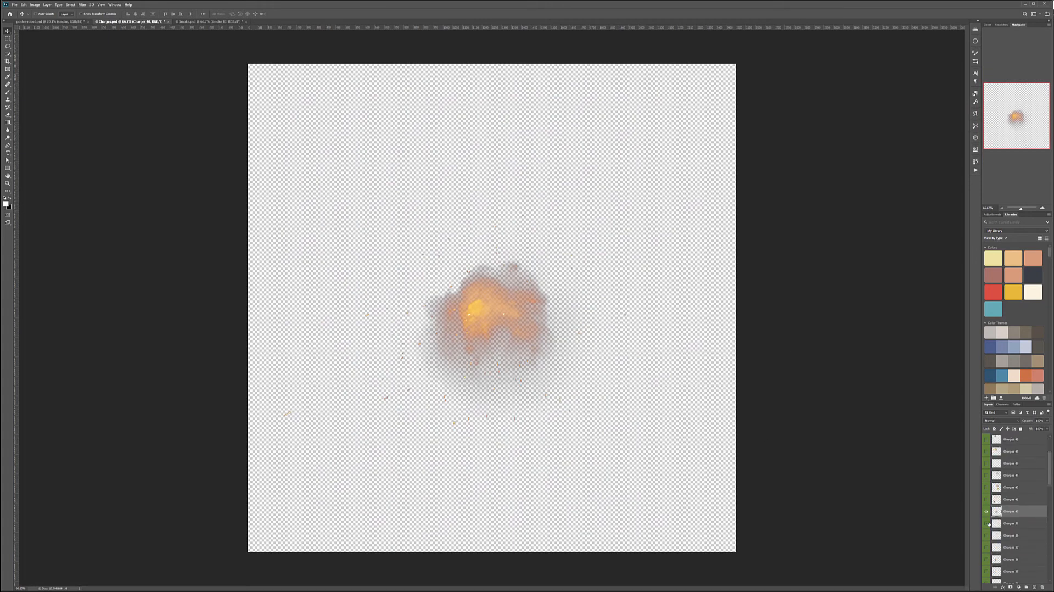
left_click(987, 512)
scroll(988, 527, "down", 1)
left_click(988, 536)
left_click(988, 536)
scroll(991, 536, "down", 1)
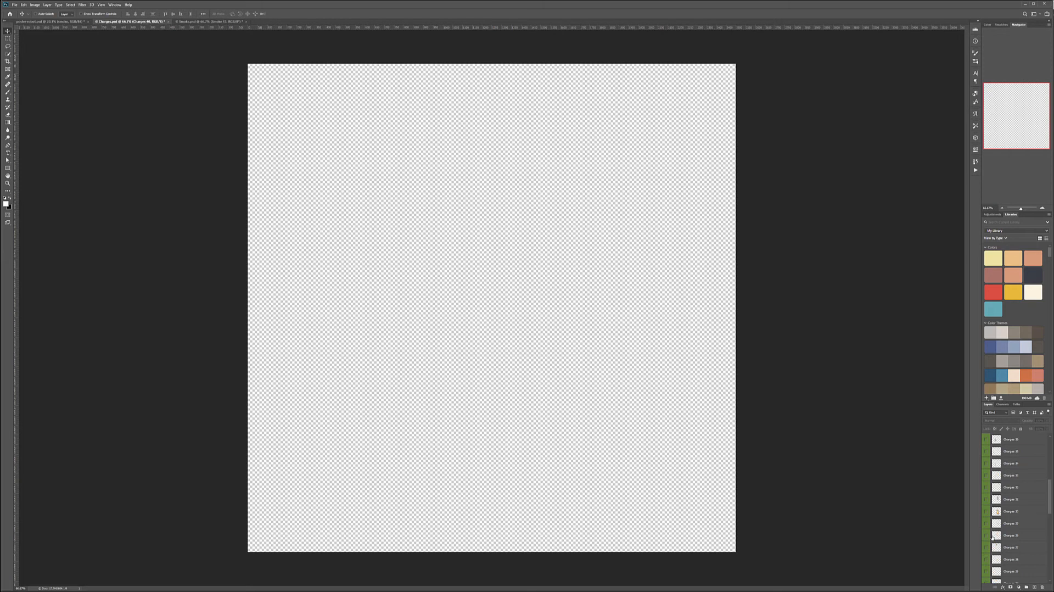
left_click(988, 559)
left_click(988, 547)
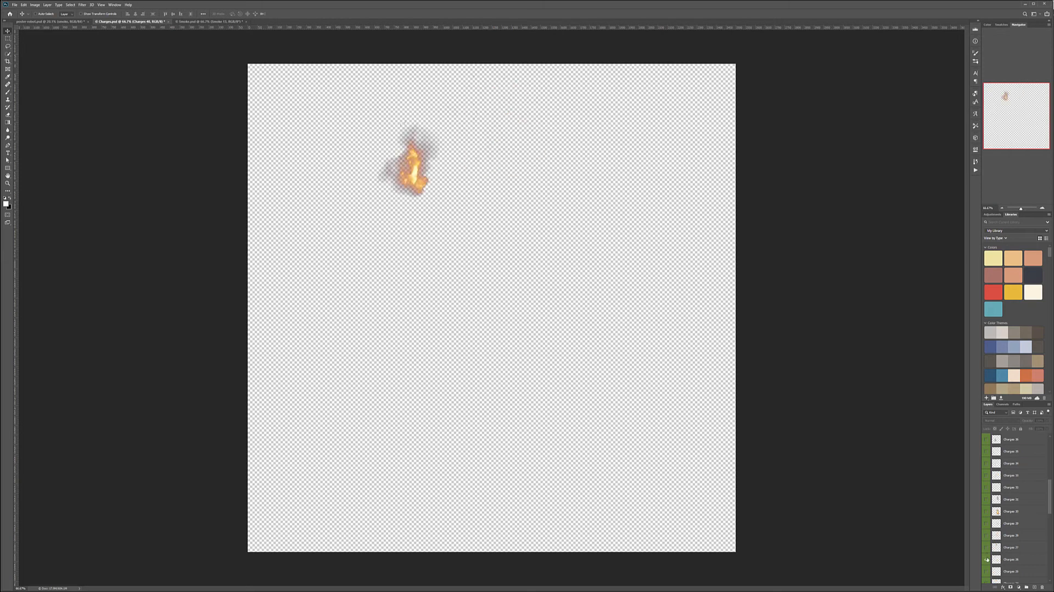
left_click(987, 559)
scroll(995, 548, "down", 1)
left_click(987, 548)
left_click(988, 547)
scroll(988, 551, "down", 1)
left_click(986, 548)
left_click(987, 548)
scroll(987, 551, "down", 2)
left_click(986, 565)
left_click(986, 566)
Go back up the stack and preview the explosion layers just below Charges 40 individually.
scroll(989, 549, "up", 5)
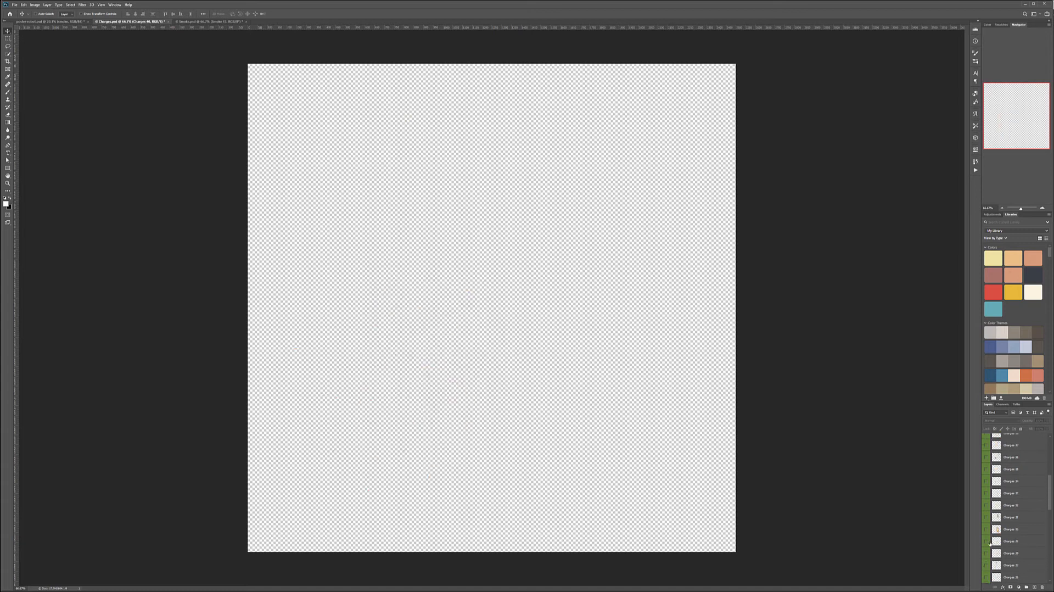
scroll(988, 543, "up", 4)
left_click(987, 506)
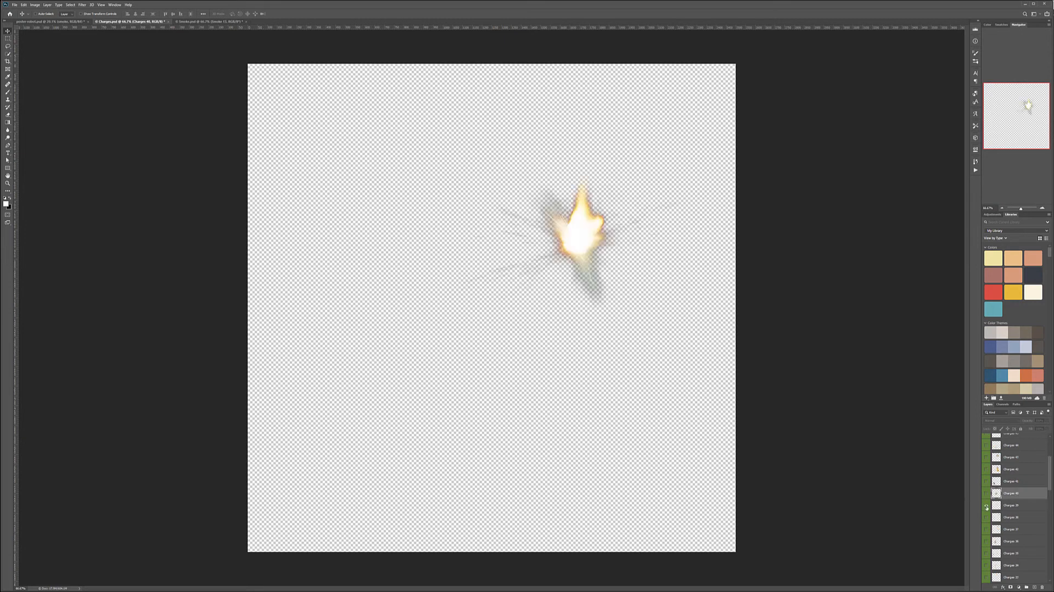
left_click(986, 520)
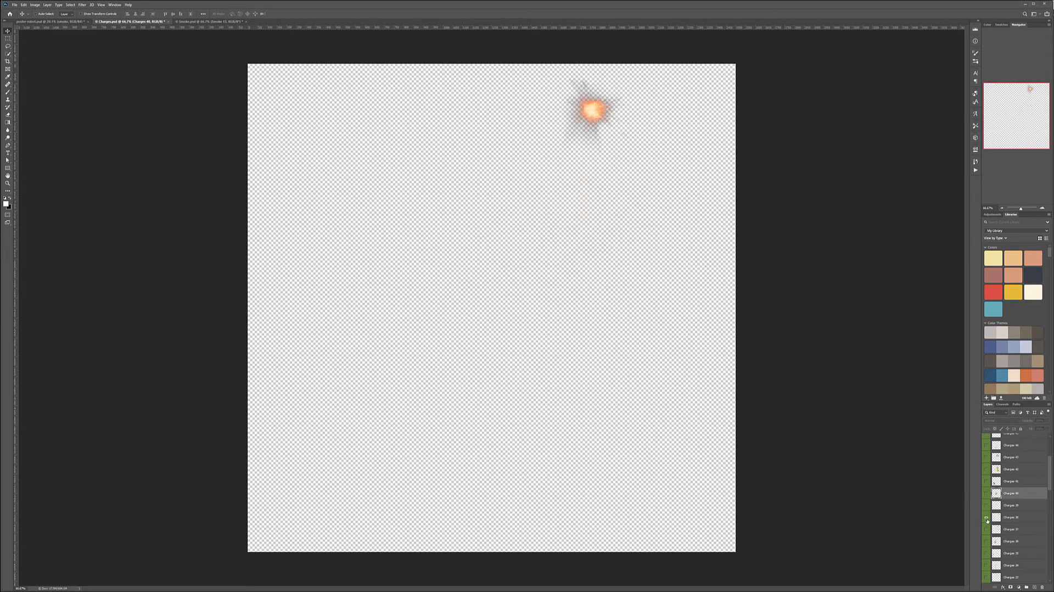
left_click(986, 518)
left_click(987, 530)
left_click(987, 530)
scroll(988, 516, "up", 3)
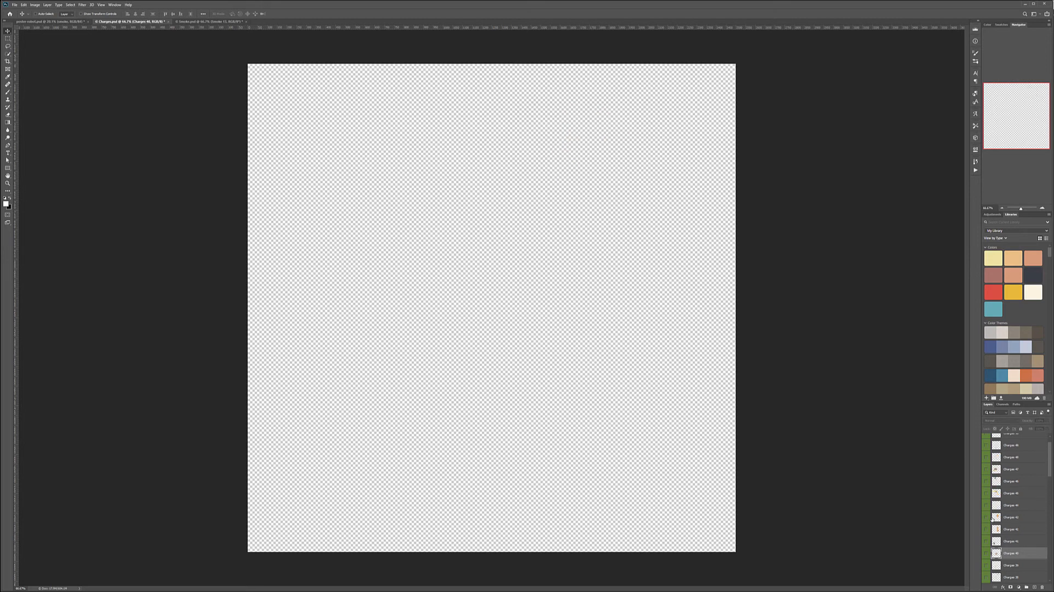
Preview the Charges 46 debris explosion and copy that layer into the poster, placing it beside the woman's face.
left_click(986, 481)
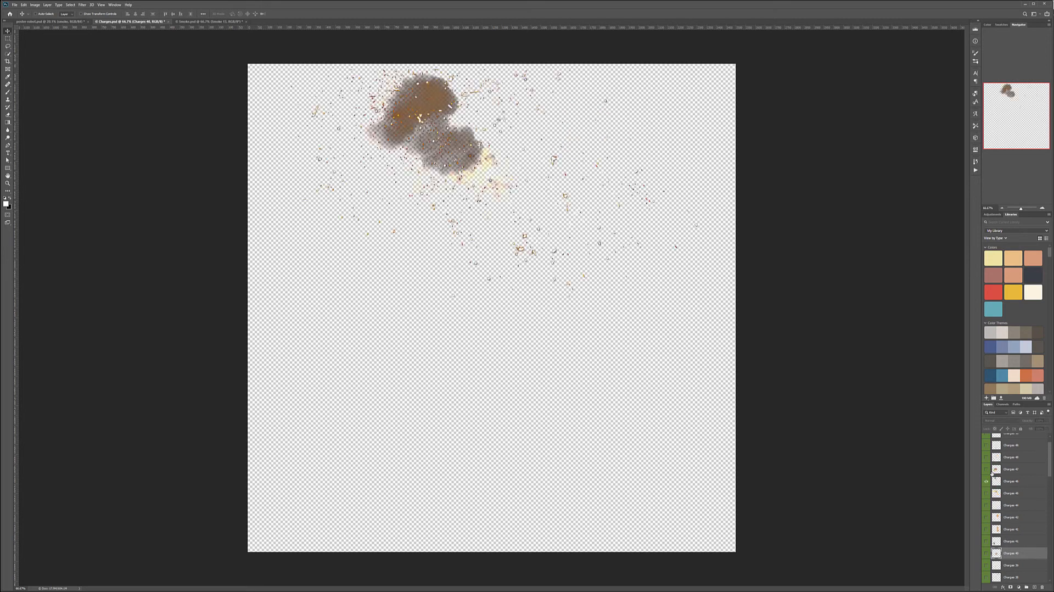
scroll(1001, 514, "up", 1)
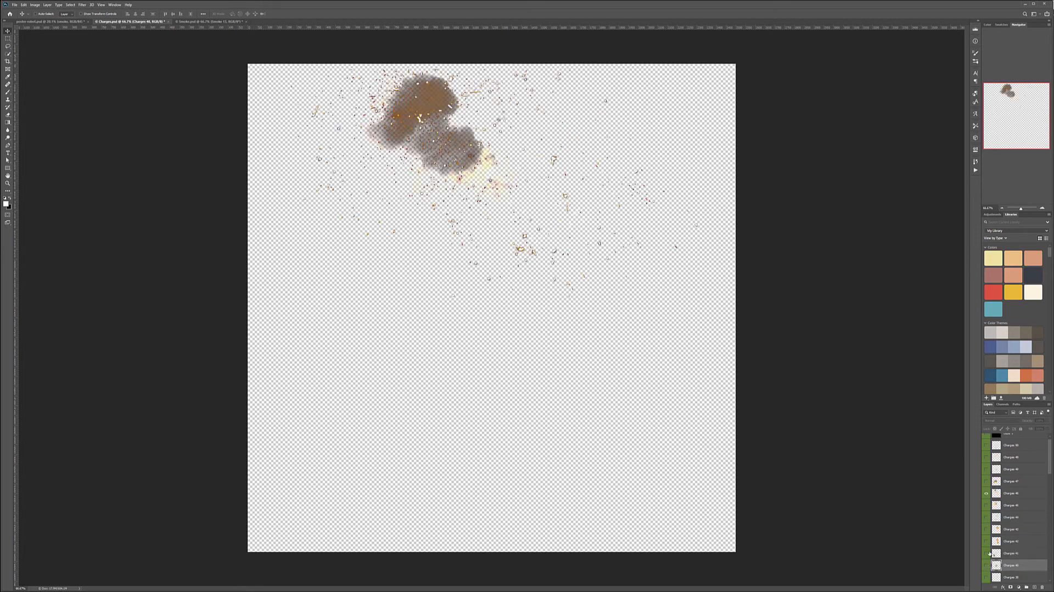
left_click(986, 553)
left_click(986, 553)
left_click(986, 495)
left_click(986, 495)
left_click(1007, 496)
left_click_drag(322, 179, 461, 282)
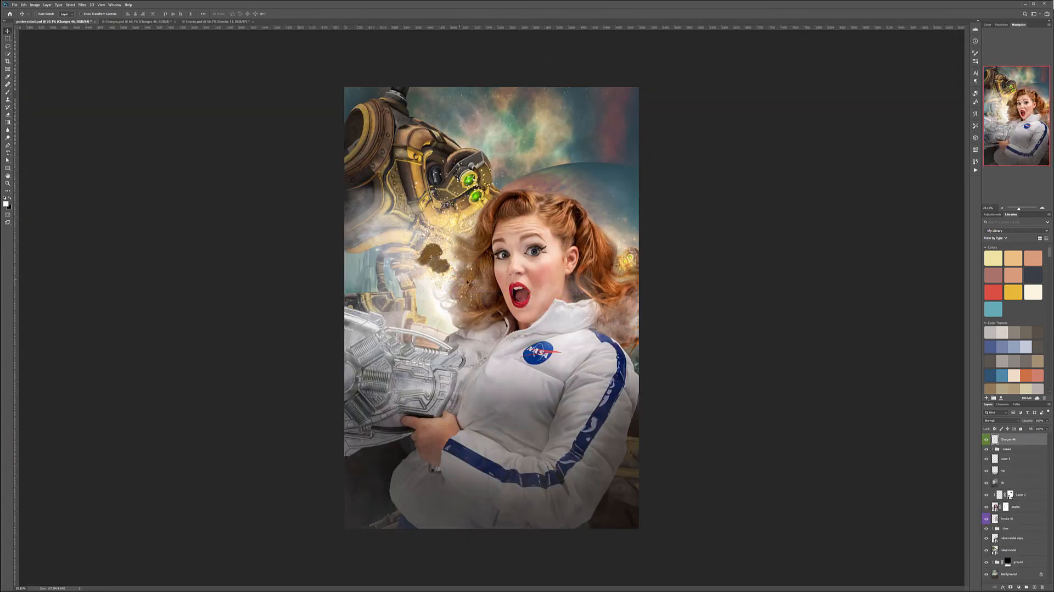
Enlarge the Charges 46 layer over the glow beside the woman's hair and set its blend mode to Soft Light.
left_click_drag(515, 240, 470, 260)
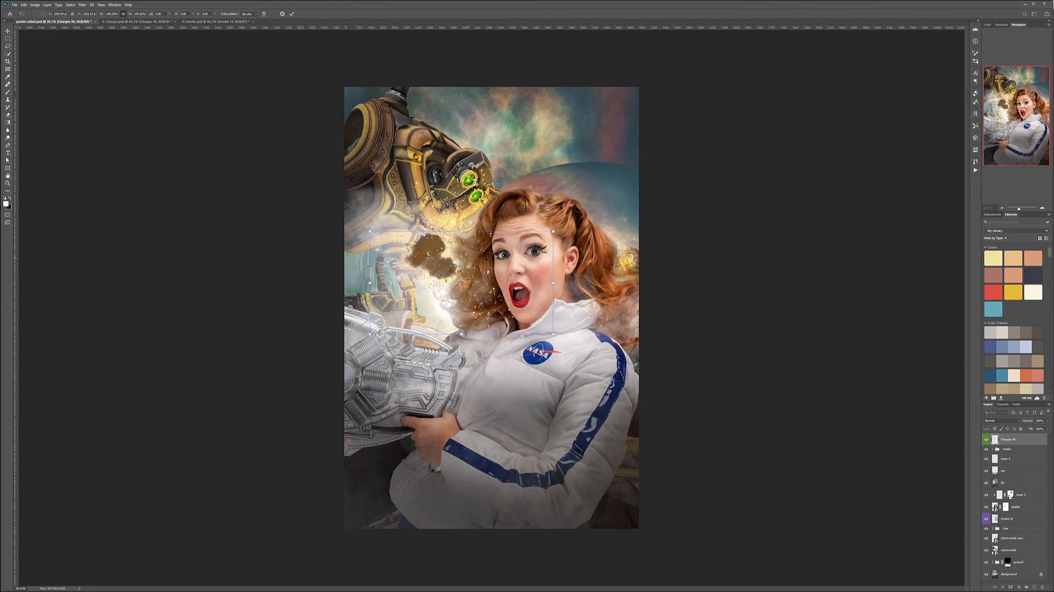
key("Return")
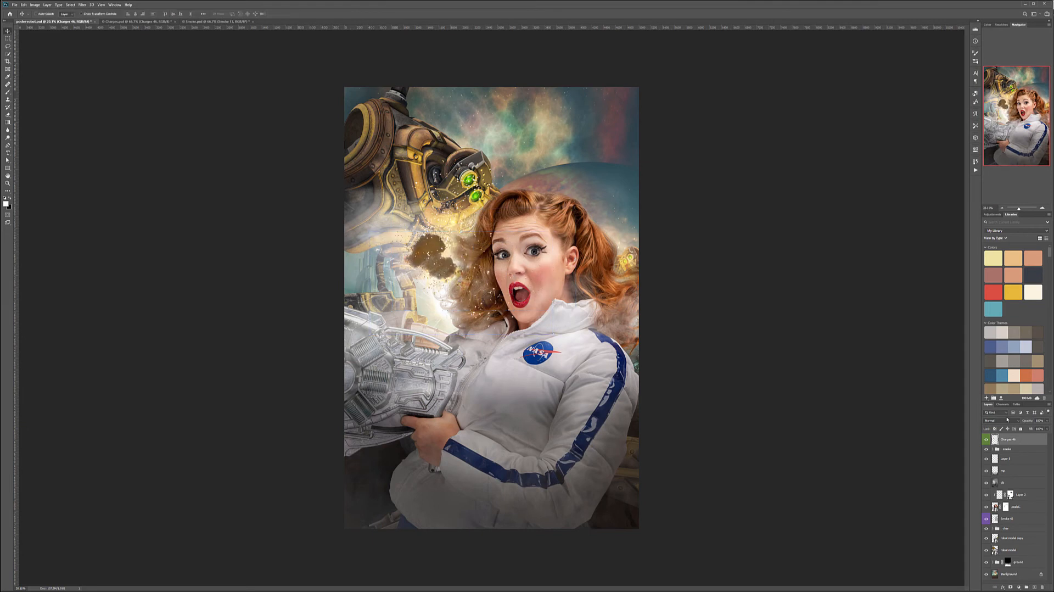
left_click(1007, 419)
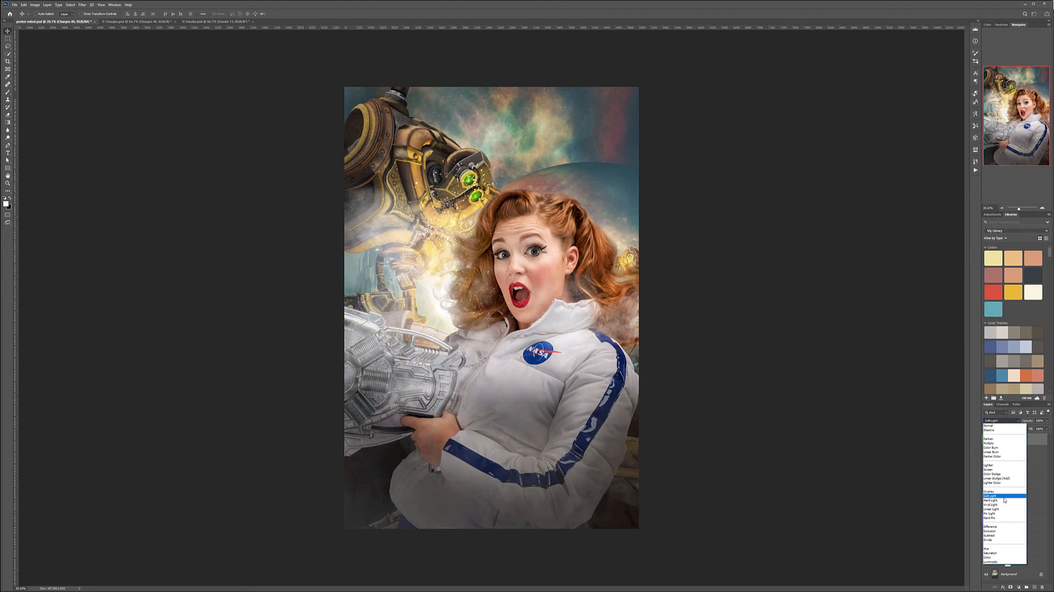
left_click(1004, 496)
Reposition the Charges 46 sparks over the woman's hair next to the bright glow by the robot.
left_click_drag(515, 335, 467, 311)
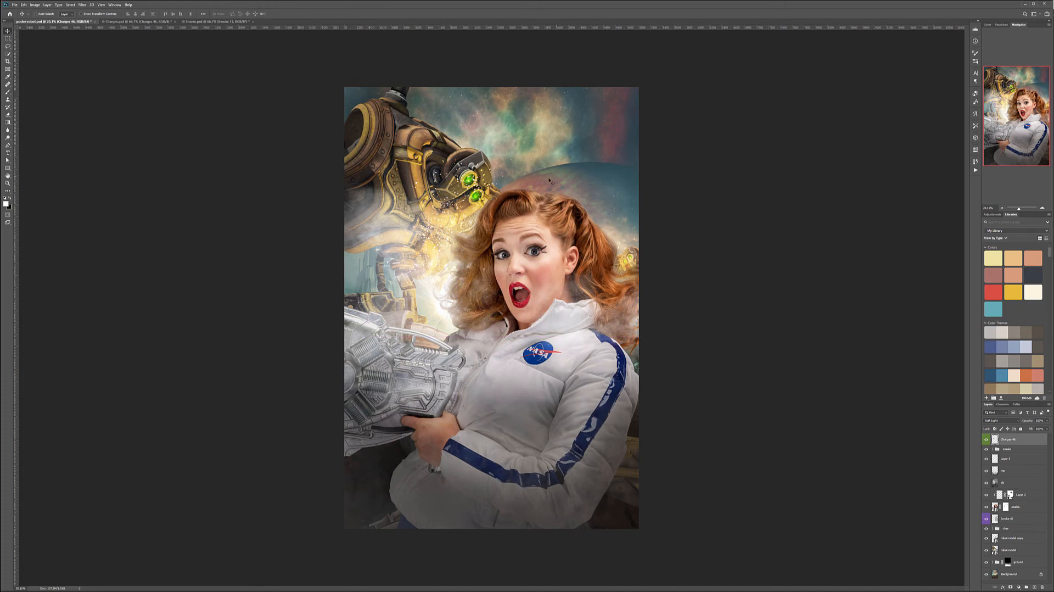
left_click_drag(511, 231, 477, 303)
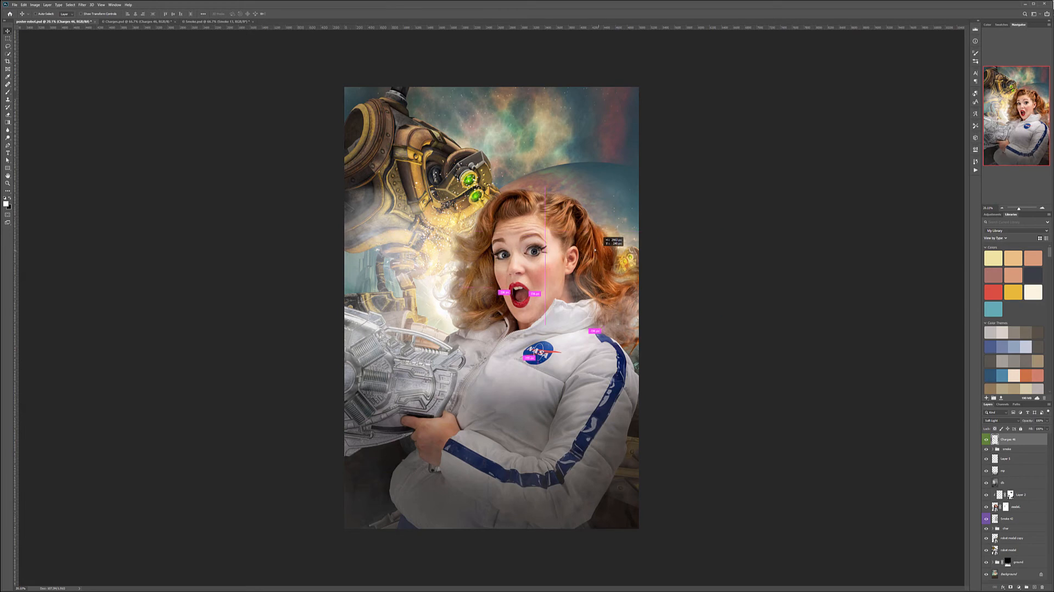
left_click_drag(579, 265, 467, 289)
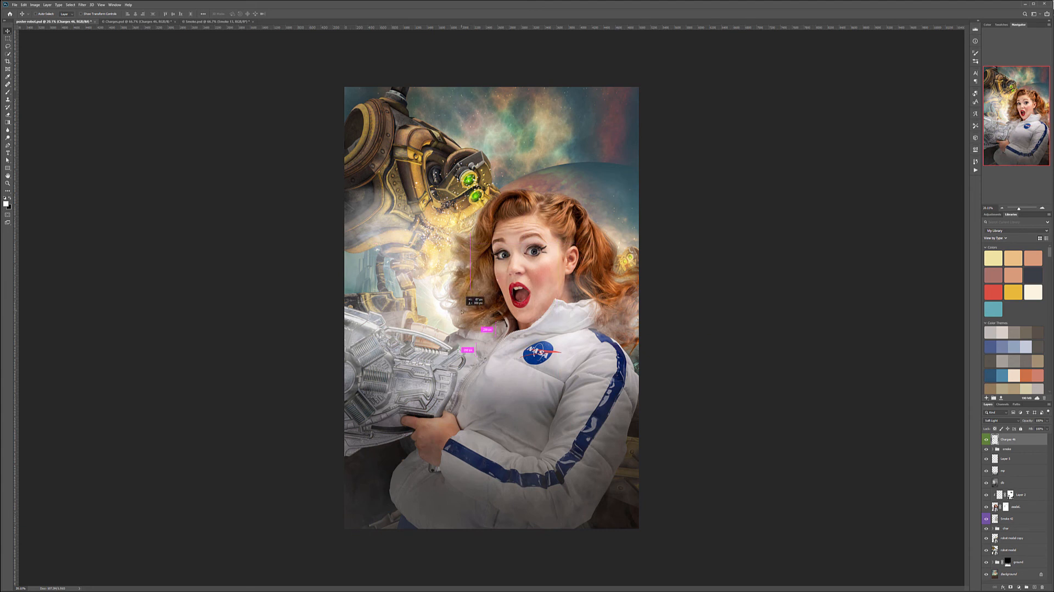
left_click_drag(534, 289, 512, 298)
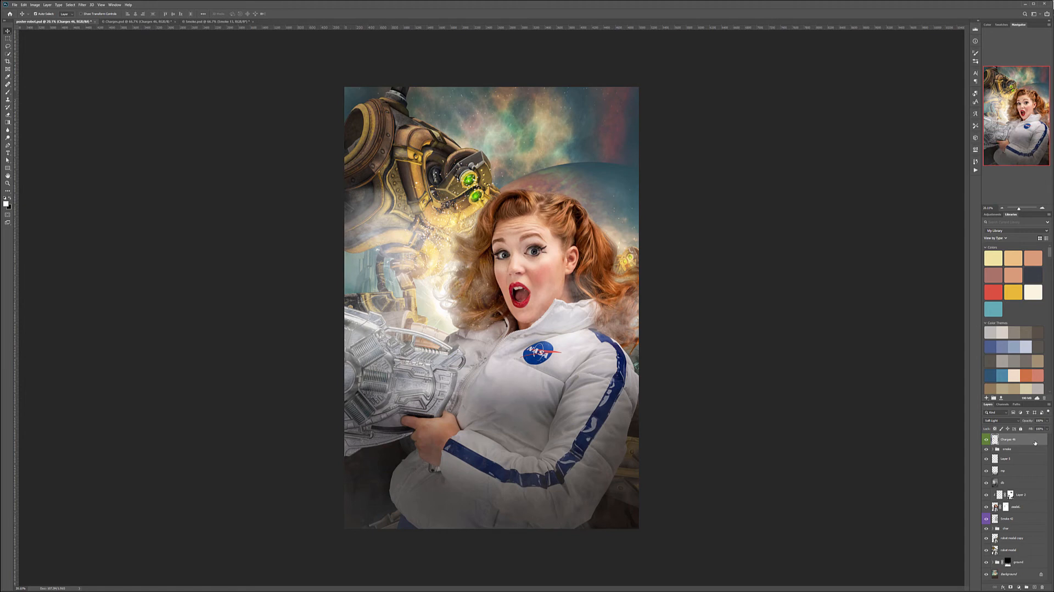
Stamp all visible layers into a new layer at the top of the stack and convert it to black and white.
key("ctrl+alt+shift+e")
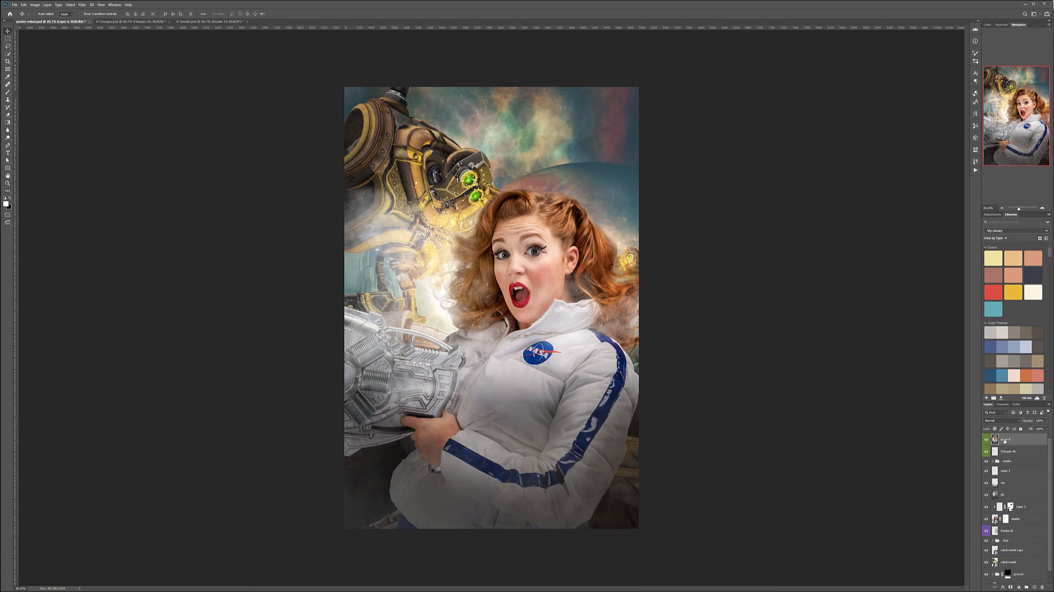
left_click(34, 5)
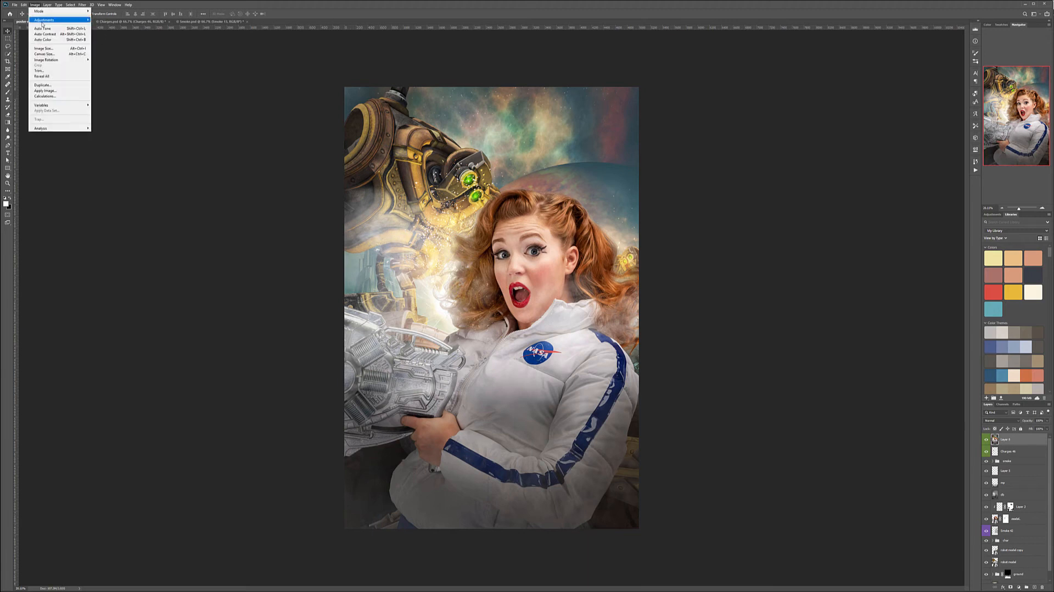
mouse_move(60, 20)
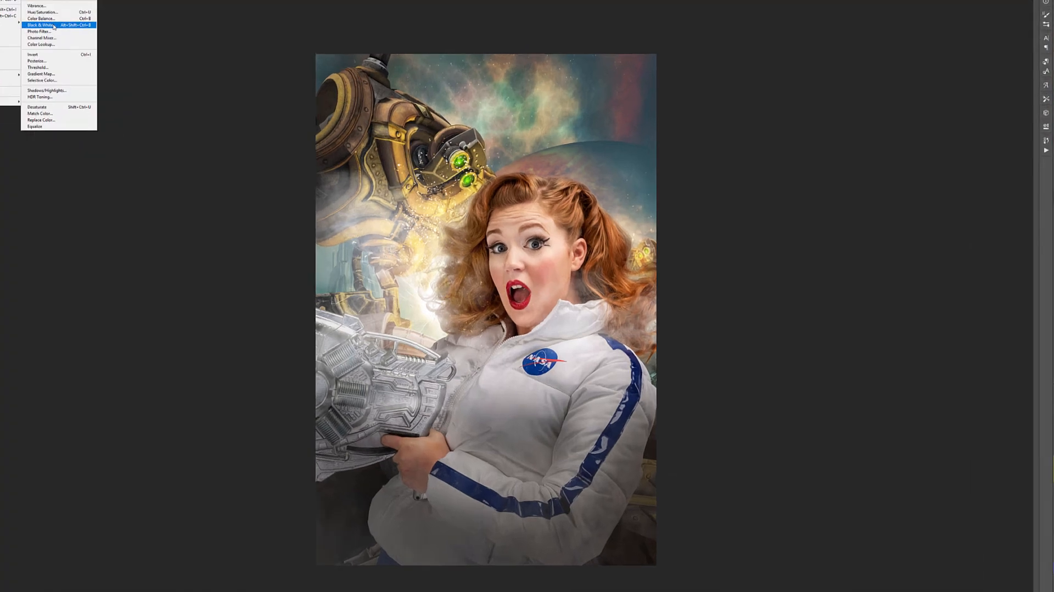
left_click(118, 62)
left_click_drag(825, 148, 839, 174)
left_click(937, 112)
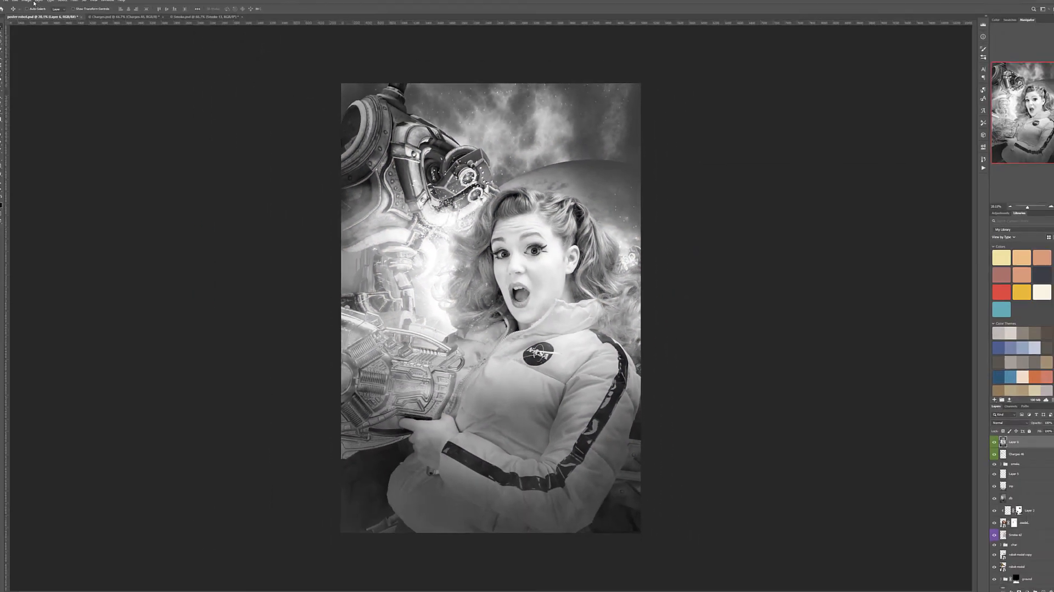
Apply Shadows/Highlights to the black-and-white layer: shadows 100%, tone 23%, radius 11 px; highlights 100%, tone 43%, radius 11 px.
left_click(35, 4)
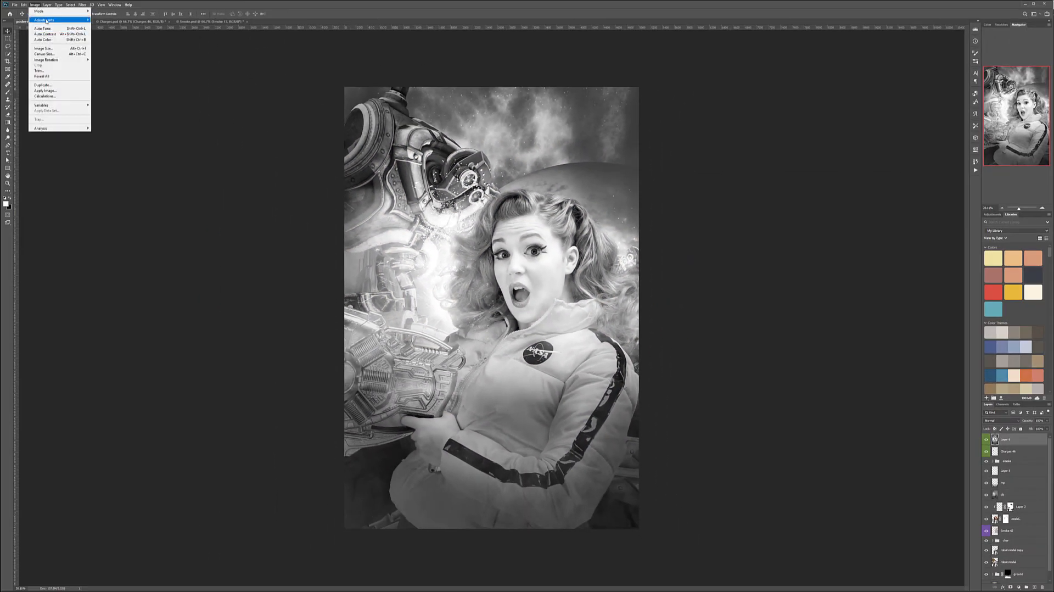
mouse_move(55, 20)
left_click(101, 102)
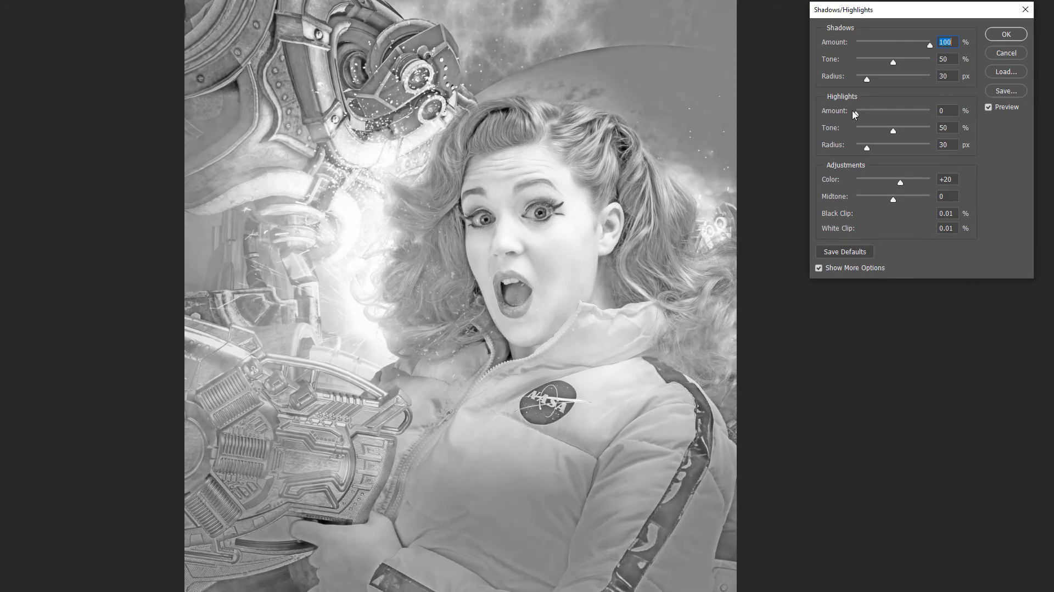
left_click_drag(855, 114, 929, 113)
double_click(951, 80)
type("11")
double_click(948, 144)
type("11")
left_click_drag(892, 62, 873, 61)
left_click_drag(886, 133, 887, 131)
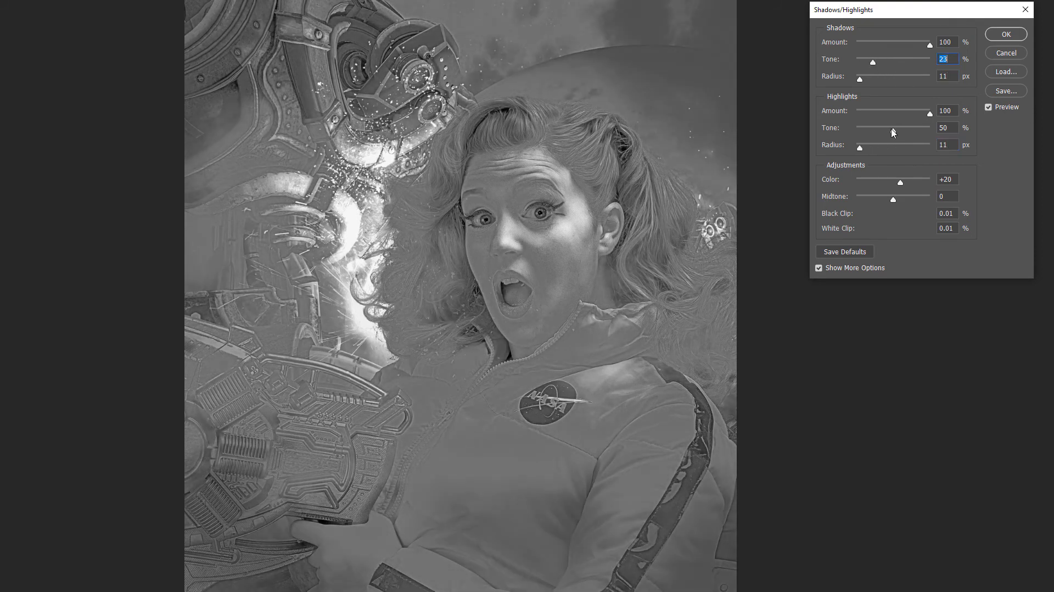
left_click(1006, 34)
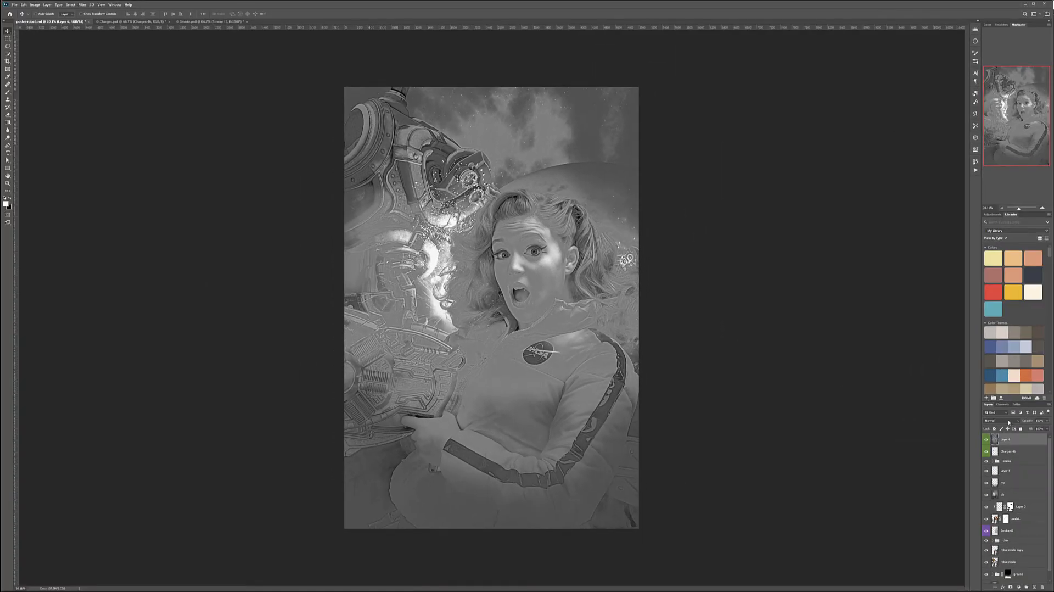
Blend the grey stamped layer with Soft Light and reduce its opacity to 34%.
left_click(1008, 420)
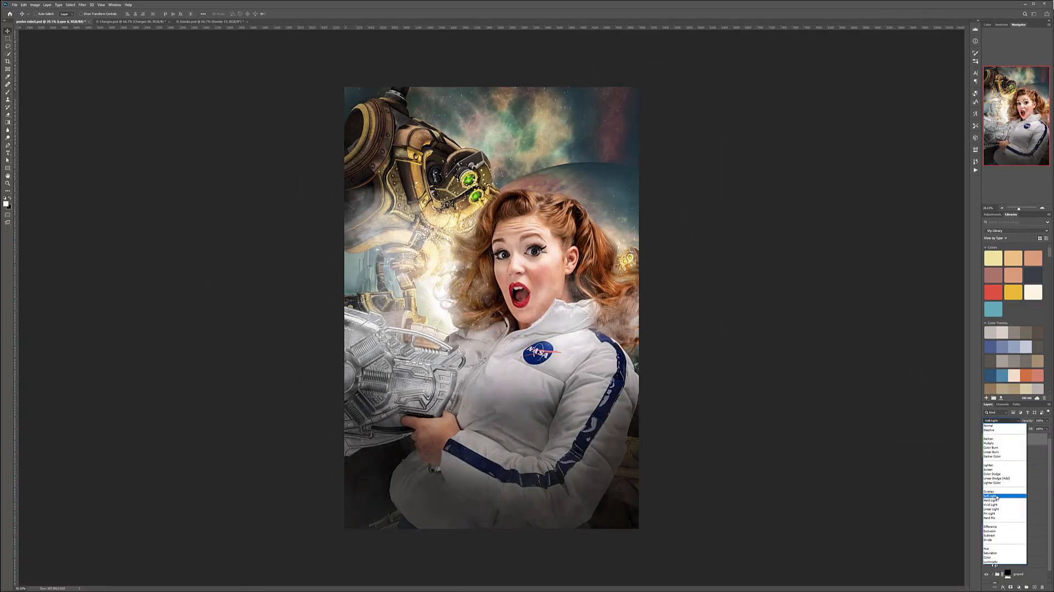
left_click(996, 496)
left_click(1047, 422)
left_click_drag(1047, 429, 1019, 433)
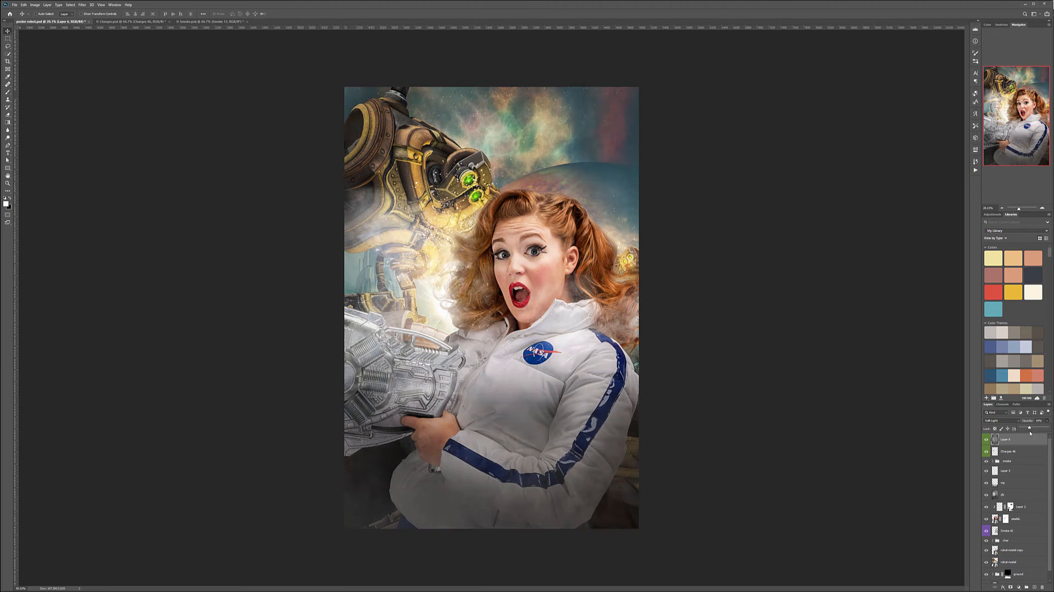
left_click(1029, 441)
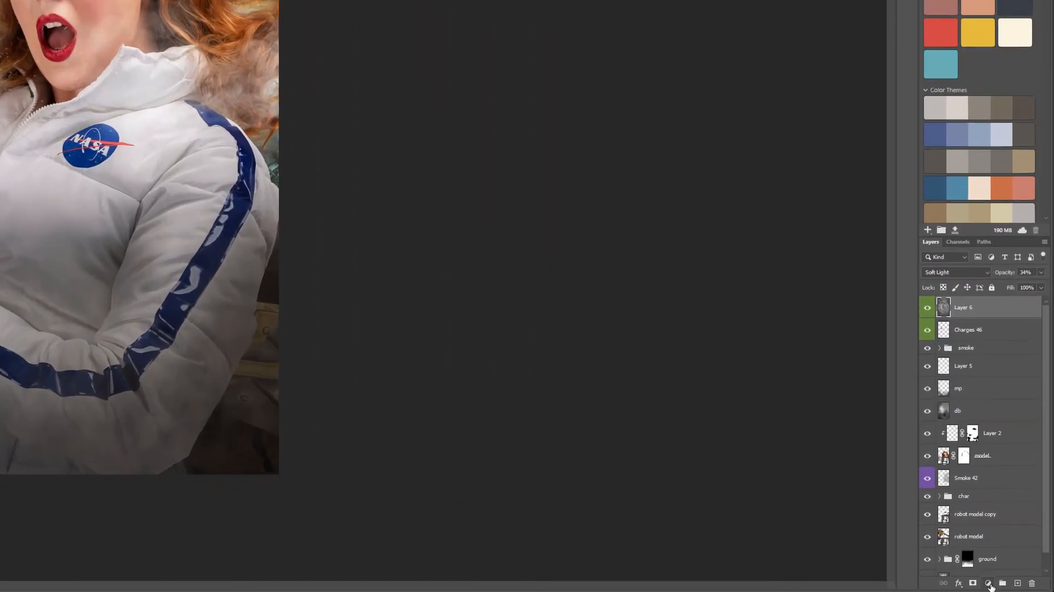
Add a Curves adjustment layer above the stamped layer and set its blend mode to Color.
left_click(1018, 586)
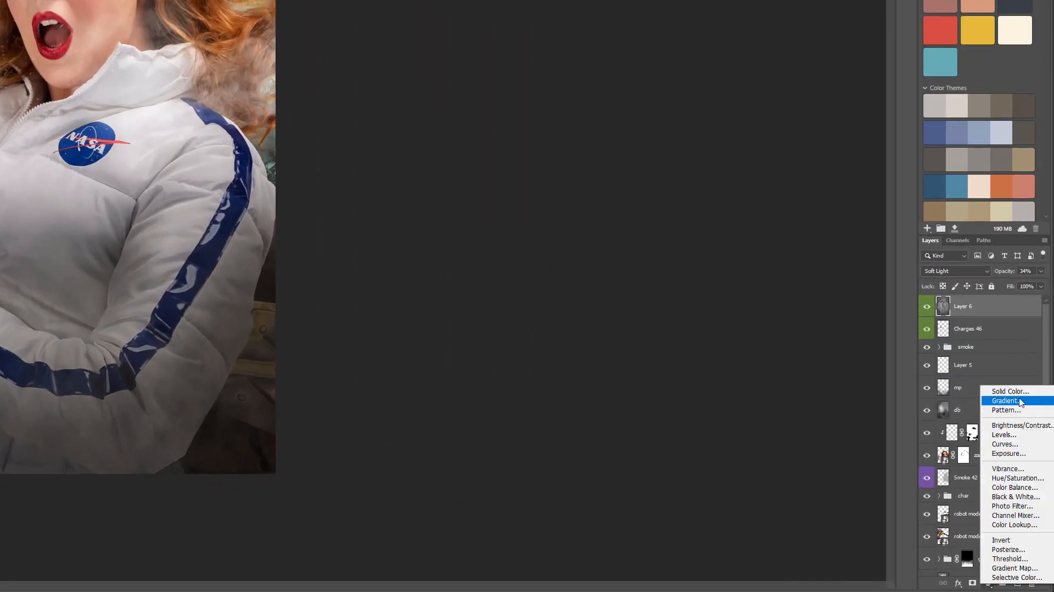
left_click(1005, 443)
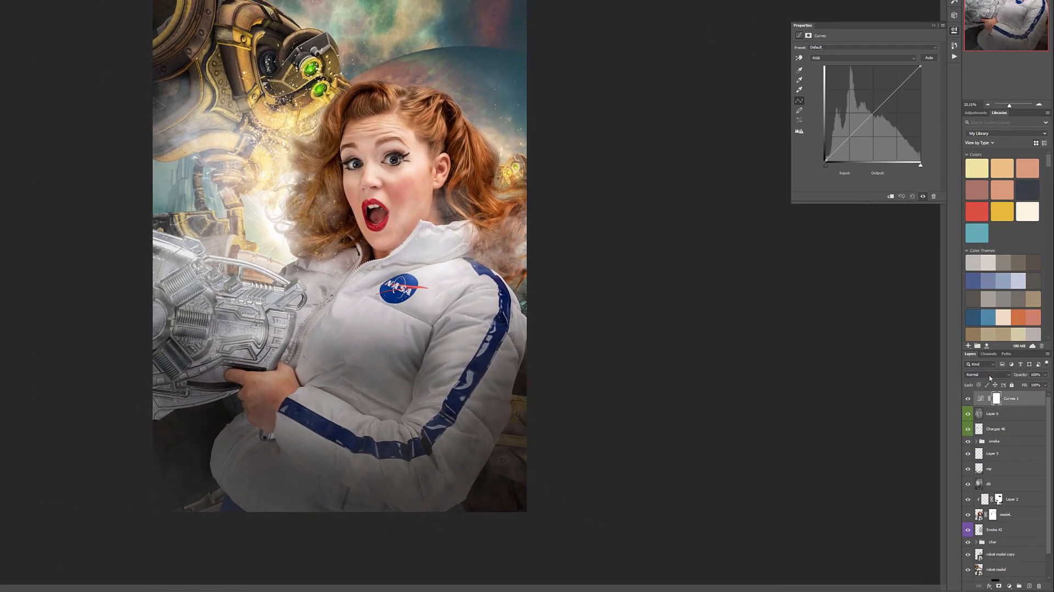
left_click(991, 376)
left_click(988, 538)
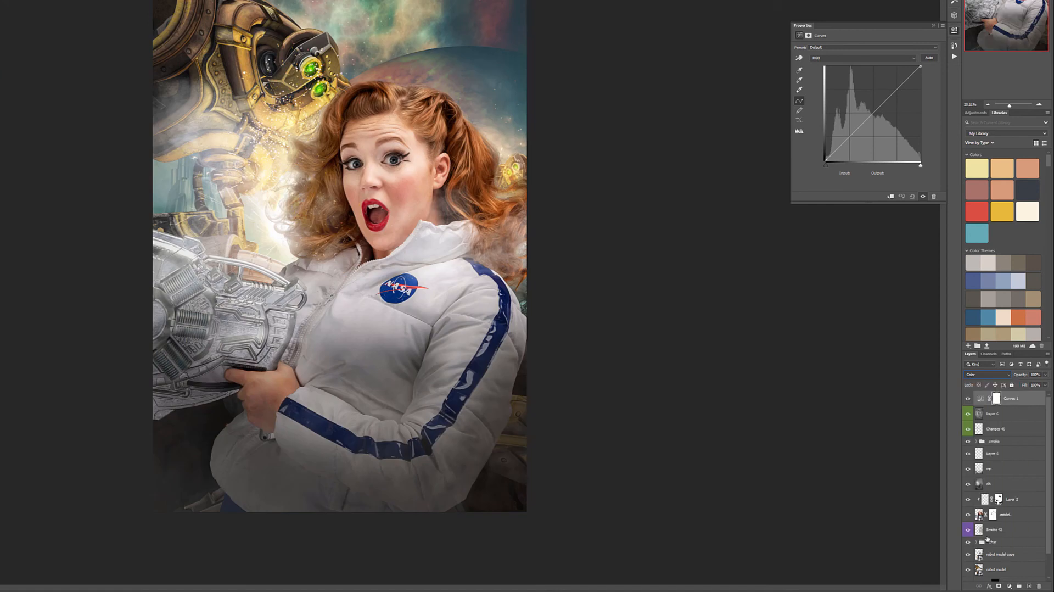
Give the Curves adjustment layer a yellow label and rename it color.
right_click(1038, 403)
left_click(1035, 350)
double_click(1009, 398)
type("c")
key("Return")
Raise the black point of the Blue channel curve and pull its midtones slightly down.
left_click(835, 58)
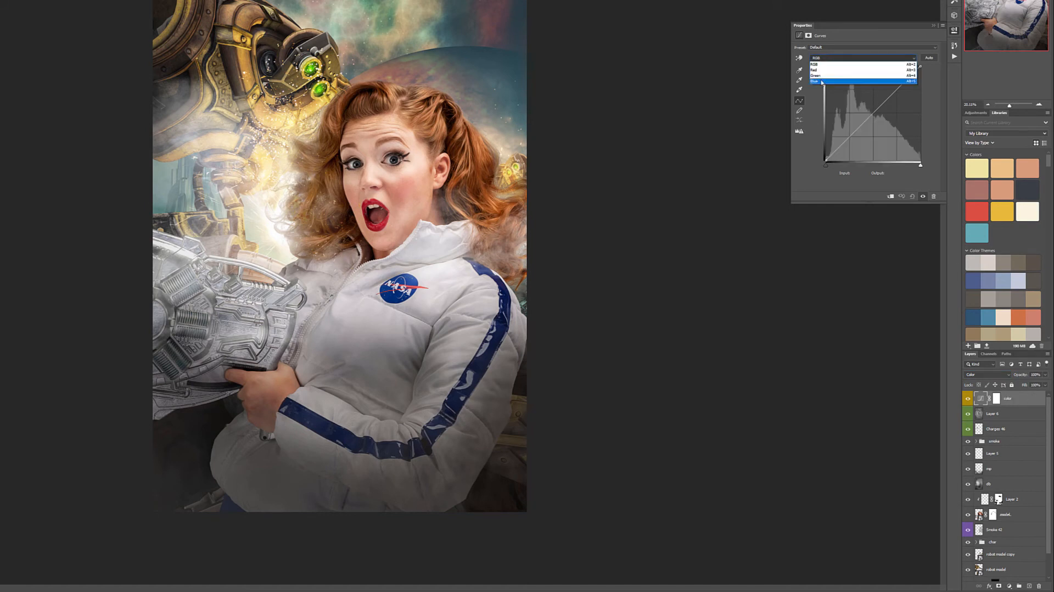
left_click(822, 81)
left_click_drag(825, 162, 826, 149)
left_click_drag(878, 105, 878, 113)
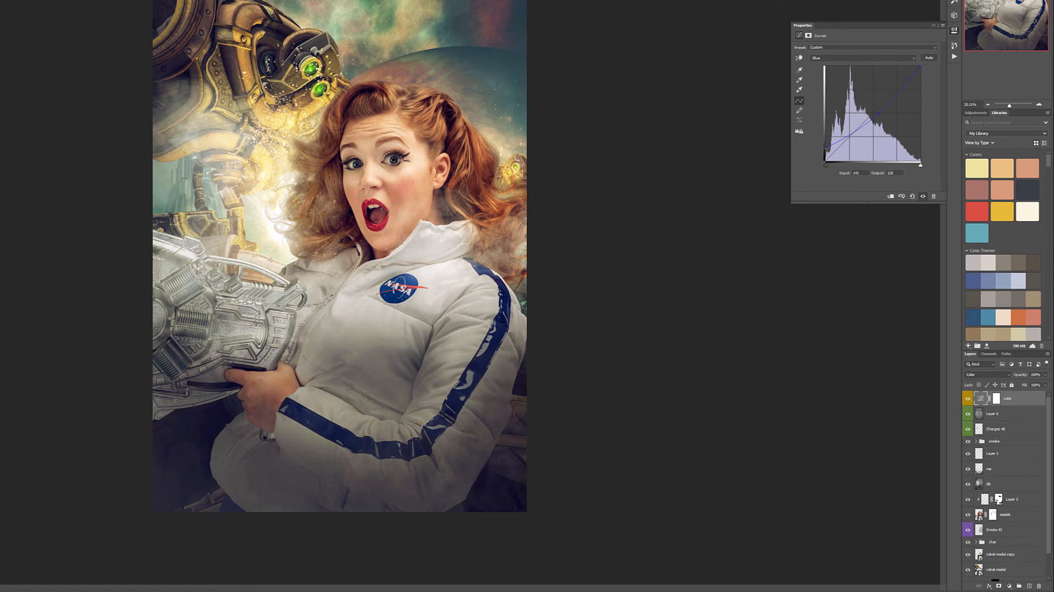
Shift the Red channel curve's black point slightly inward, add midtone points, and compare the image with and without the color layer.
left_click(824, 58)
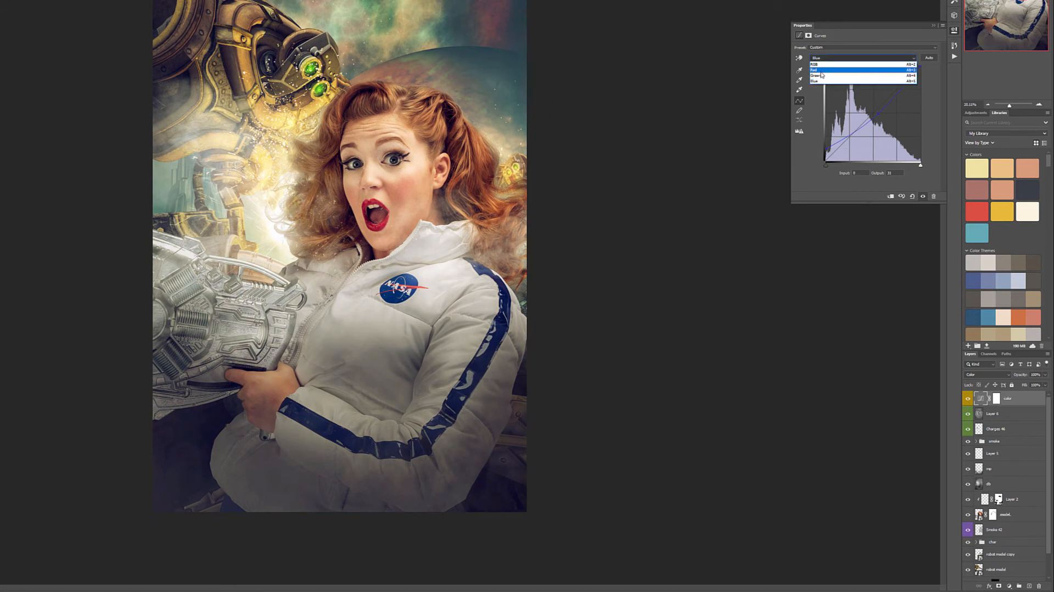
left_click(821, 70)
mouse_move(826, 162)
left_mouse_down()
mouse_move(815, 150)
mouse_move(838, 161)
mouse_move(829, 161)
left_mouse_up()
left_click(859, 125)
left_click_drag(859, 125, 860, 125)
left_click(884, 104)
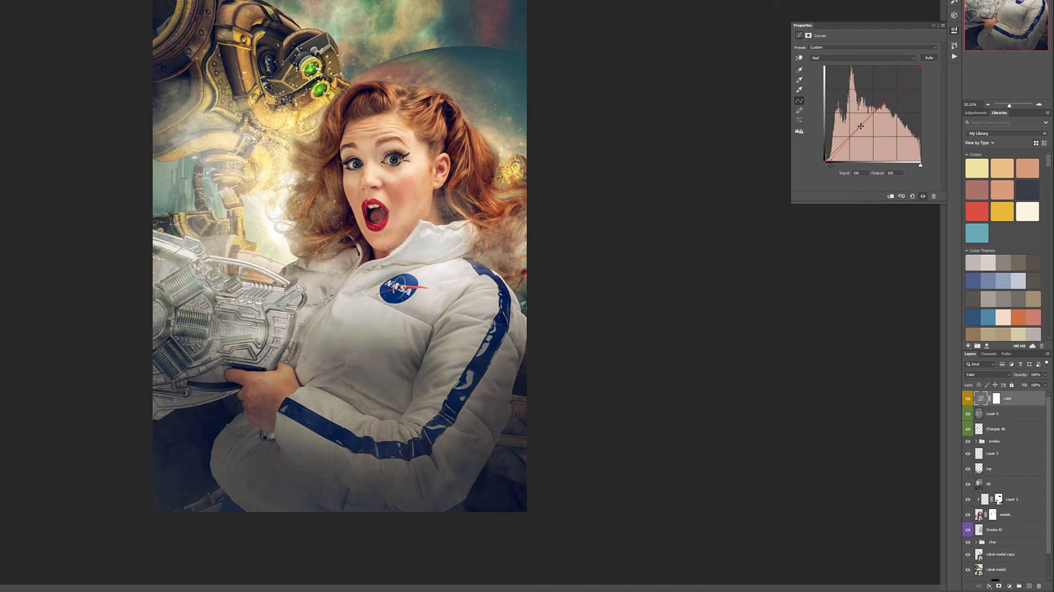
left_click(969, 399)
left_click(969, 398)
Add a Curves adjustment layer above the color layer and set its blend mode to Luminosity.
left_click(1009, 586)
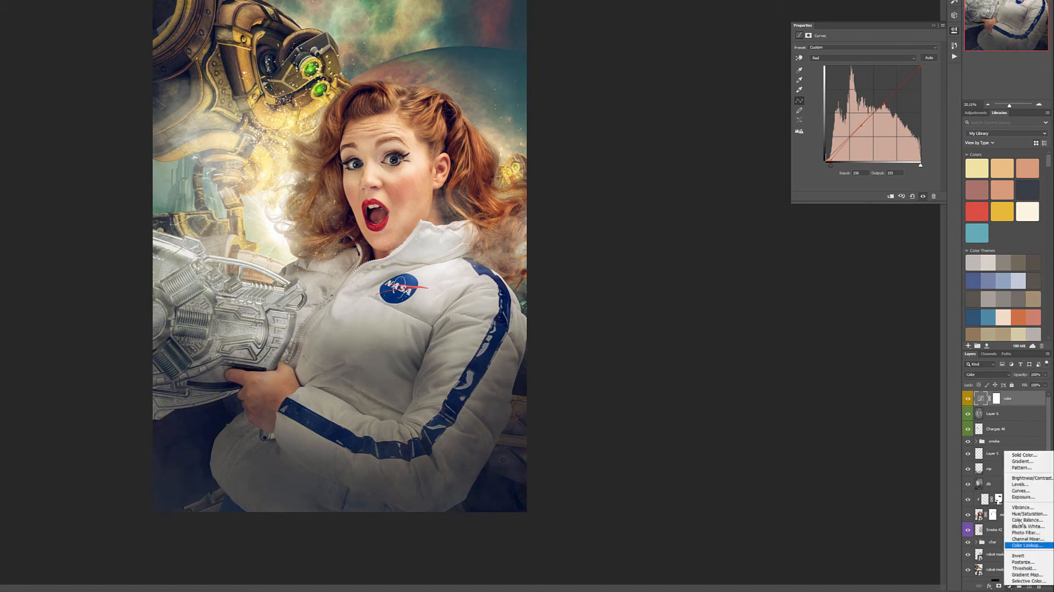
left_click(1020, 490)
left_click(987, 375)
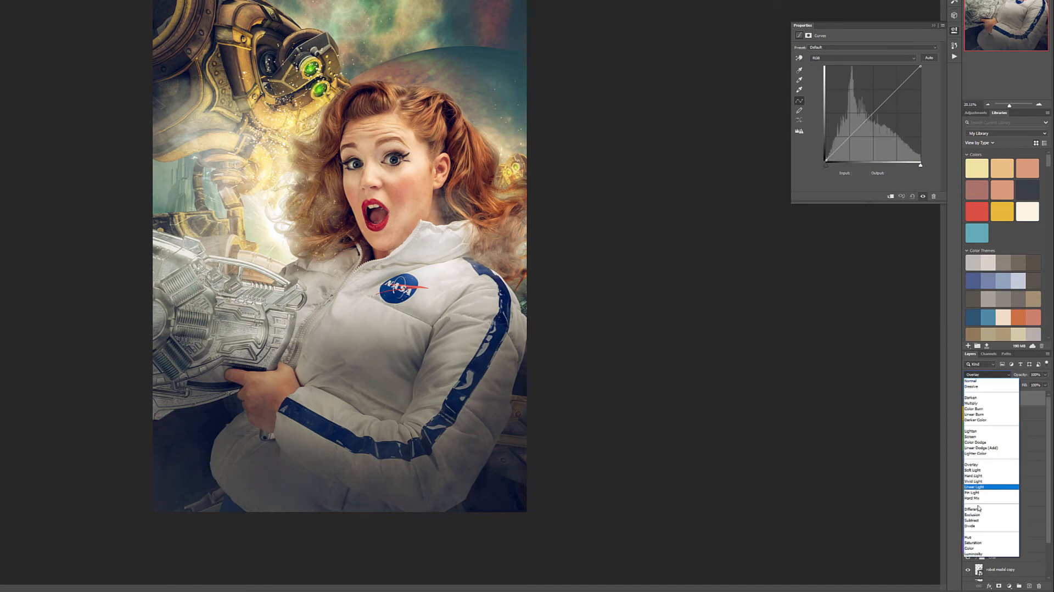
left_click(973, 553)
Give the Luminosity Curves layer a blue label and rename it lum.
right_click(1038, 399)
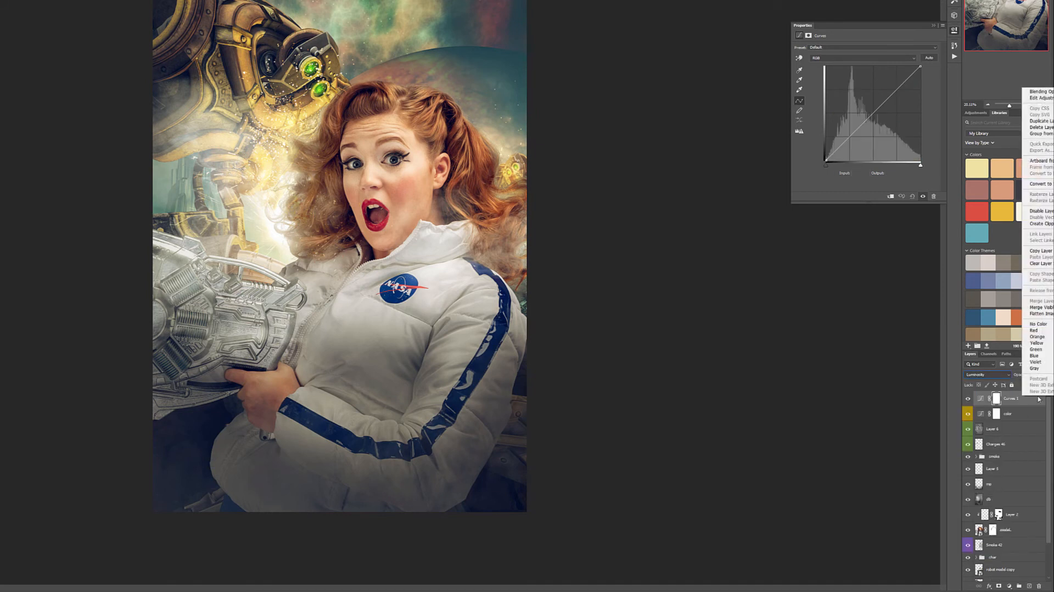
left_click(1034, 355)
double_click(1008, 397)
type("lum")
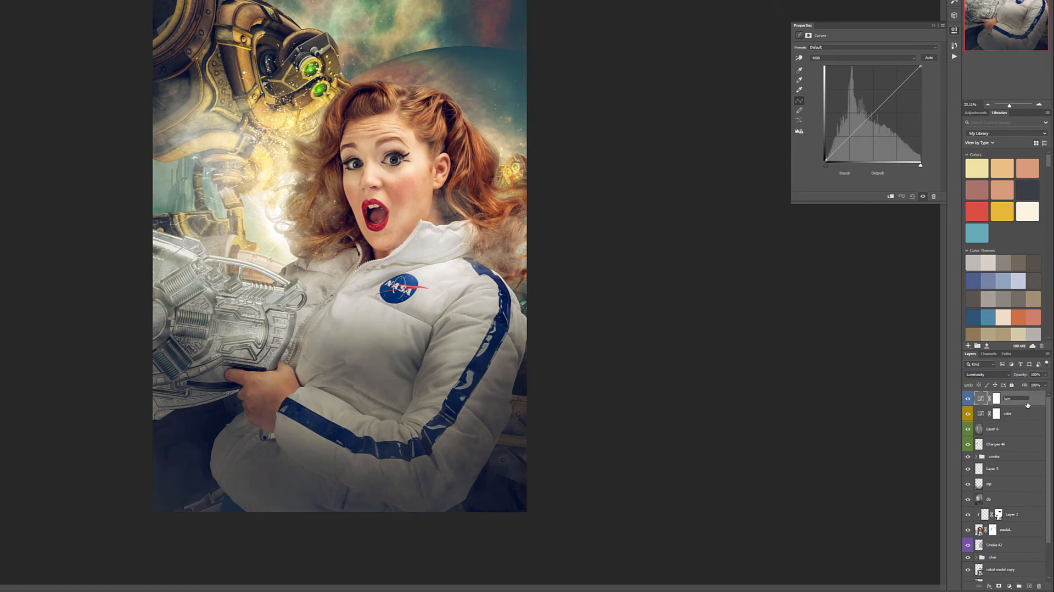
key("Return")
Shape the lum layer's RGB curve with lowered shadows, lifted highlights, a slightly raised black point and a slightly lowered white point.
left_click_drag(825, 160, 859, 138)
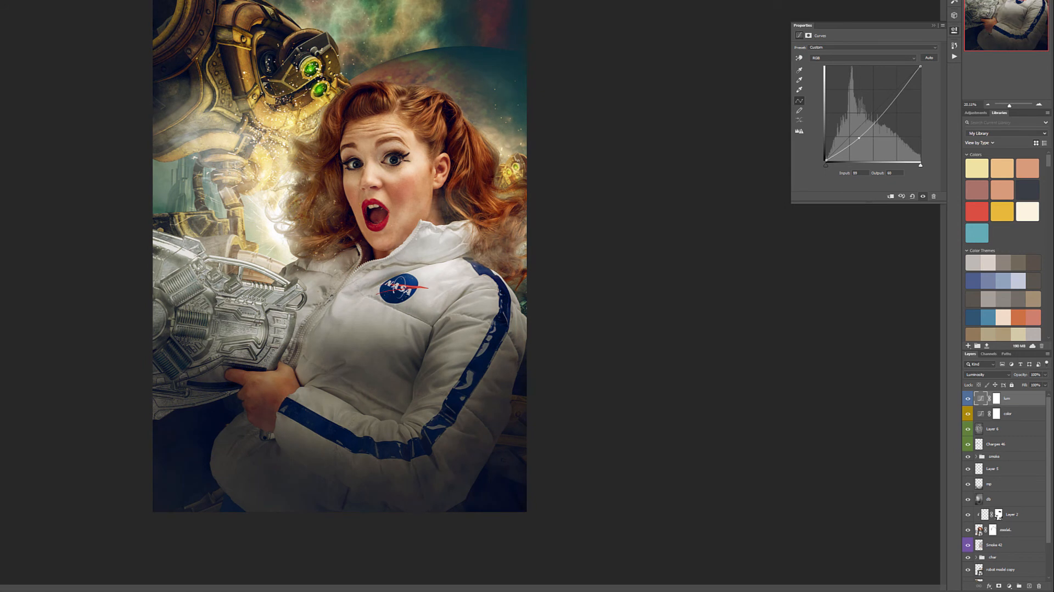
mouse_move(859, 138)
left_mouse_down()
mouse_move(868, 139)
mouse_move(859, 131)
left_mouse_up()
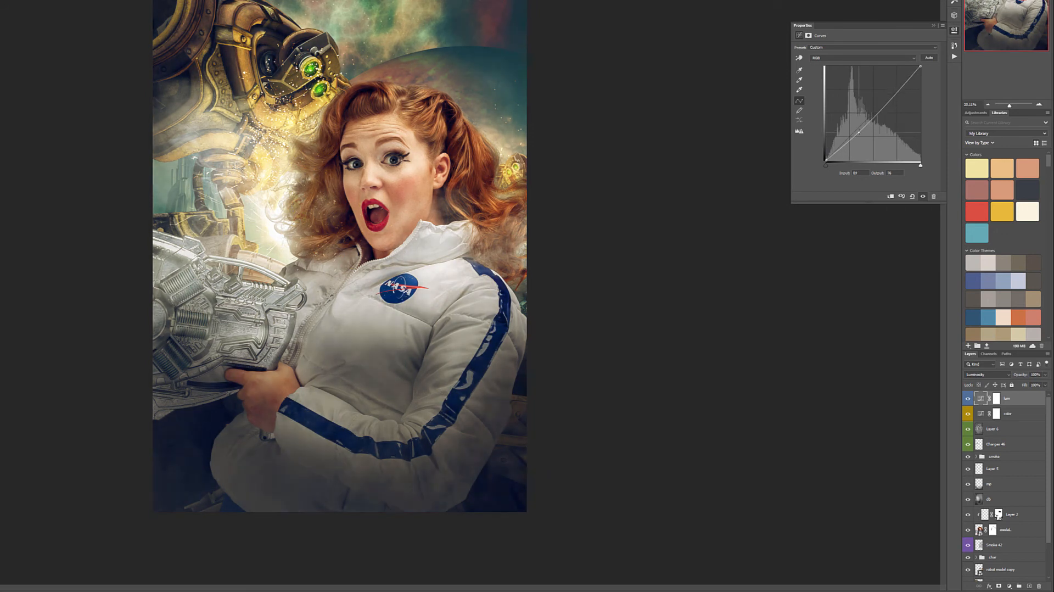
left_click_drag(887, 104, 895, 94)
left_click_drag(825, 159, 826, 158)
left_click_drag(920, 66, 921, 68)
left_click(860, 132)
left_click_drag(860, 132, 858, 131)
Hide the lum and color layers, and add a new layer above Layer 6 filled with 50% Gray.
left_click_drag(968, 399, 968, 414)
left_click(993, 429)
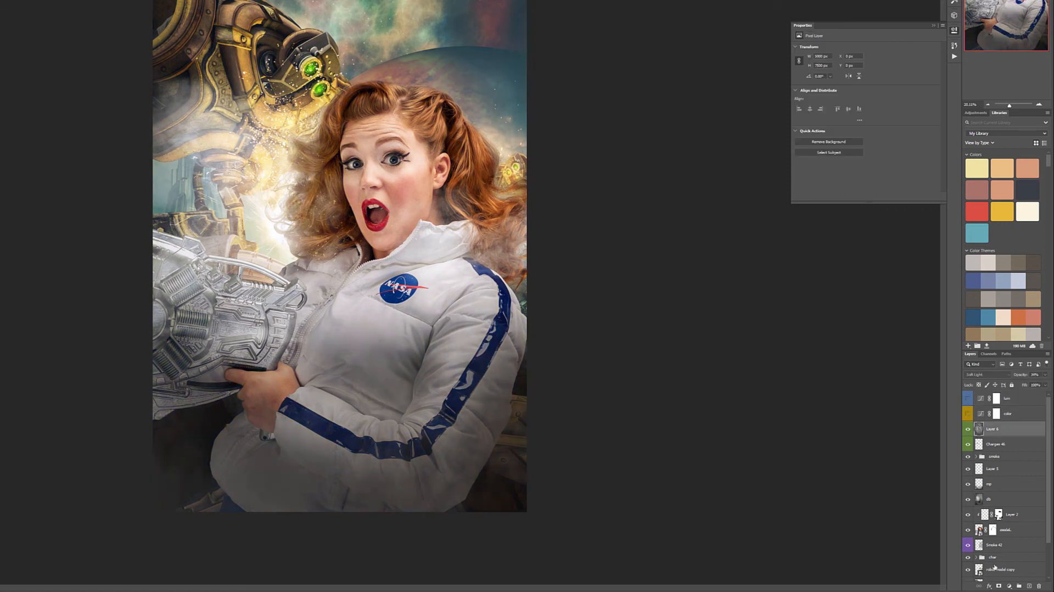
left_click(1030, 586)
key("shift+F5")
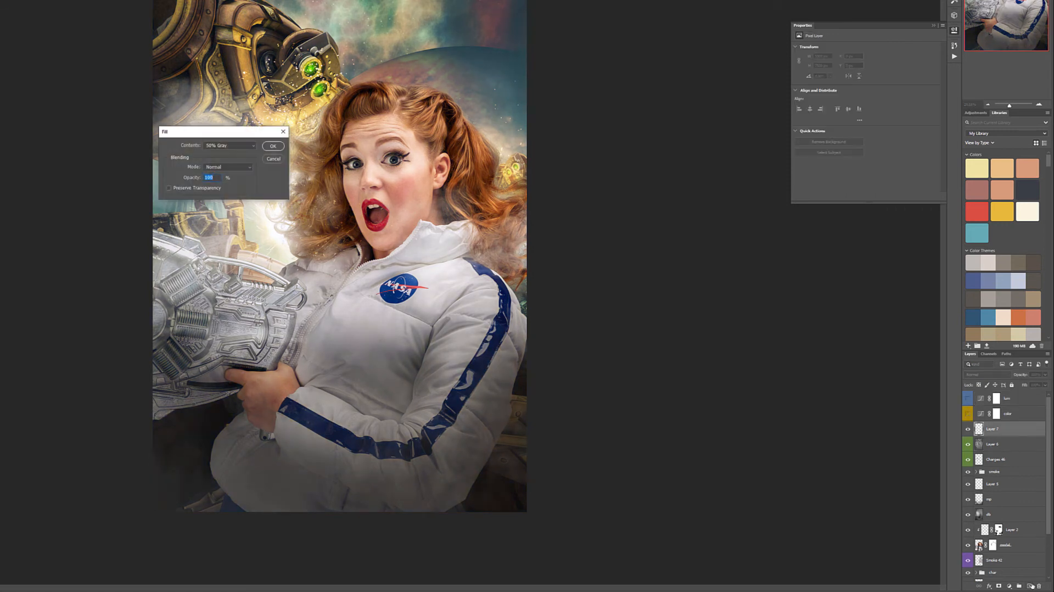
key("Return")
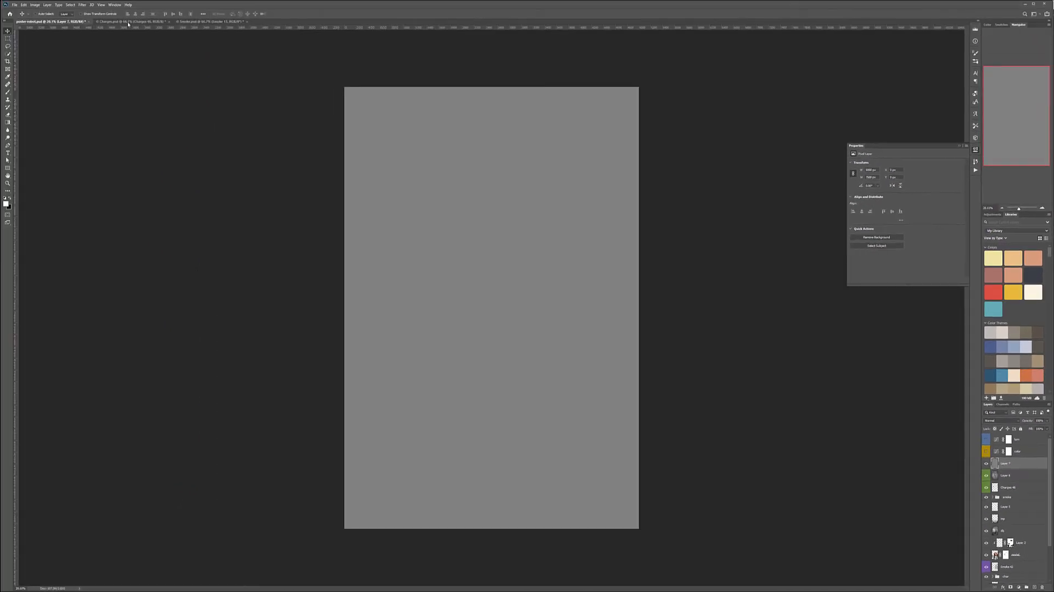
Apply uniform monochromatic Add Noise to the gray layer and set its blend mode to Soft Light.
left_click(83, 5)
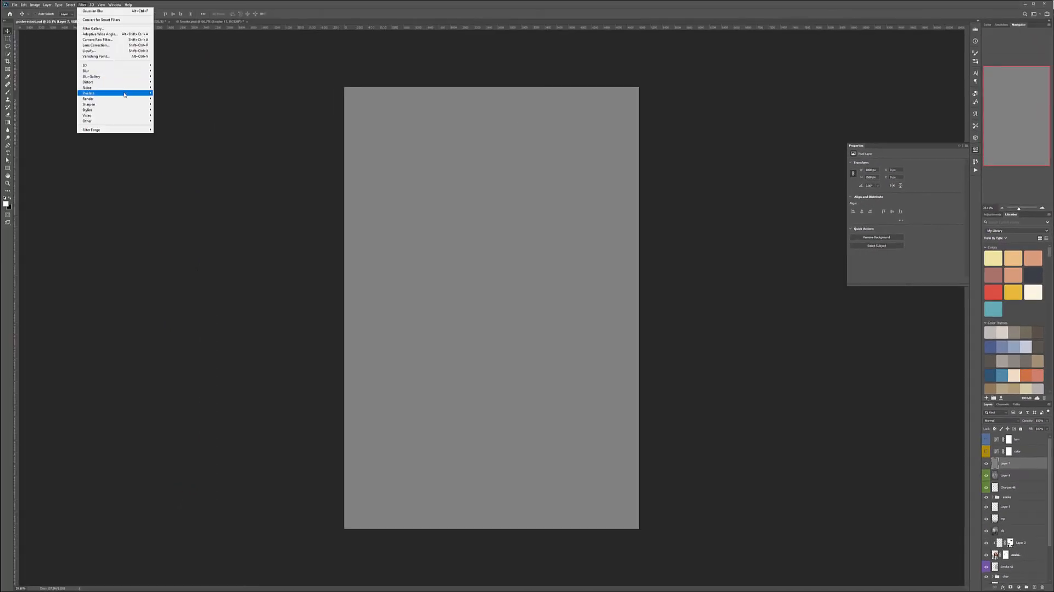
mouse_move(125, 87)
left_click(171, 88)
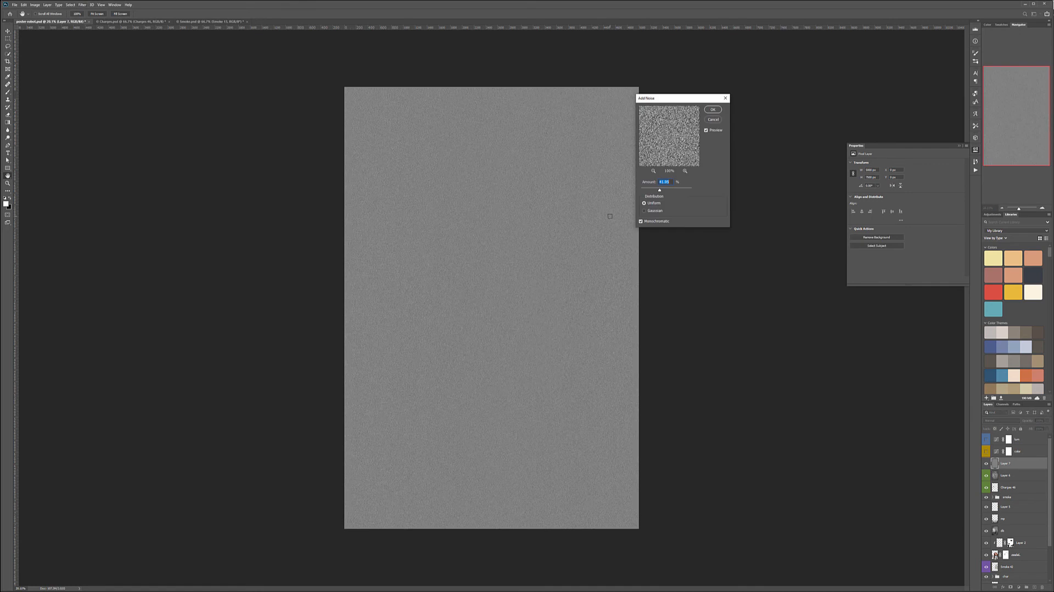
type("40")
left_click(712, 110)
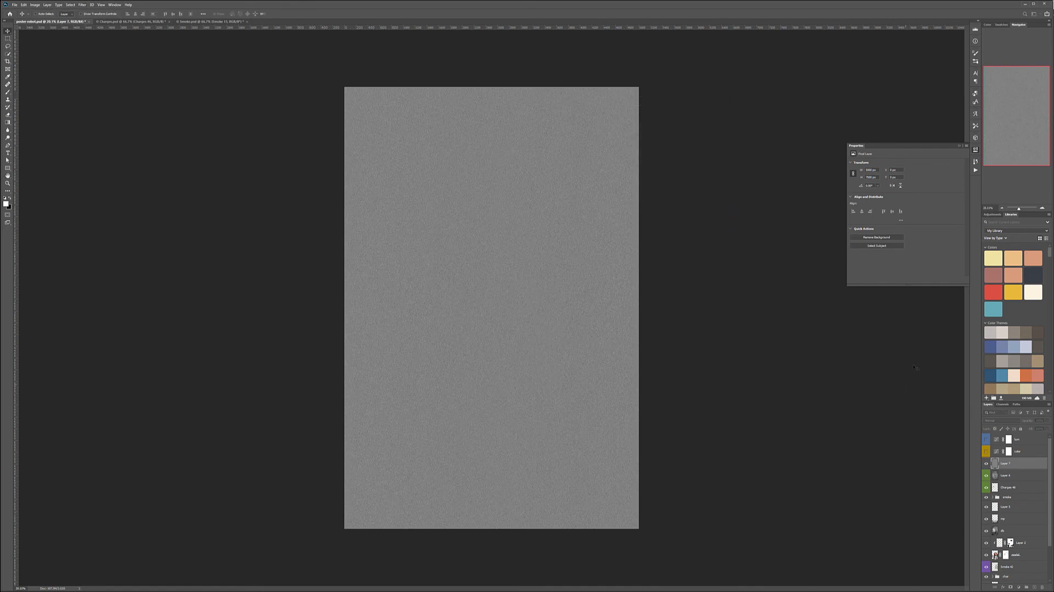
left_click(1006, 421)
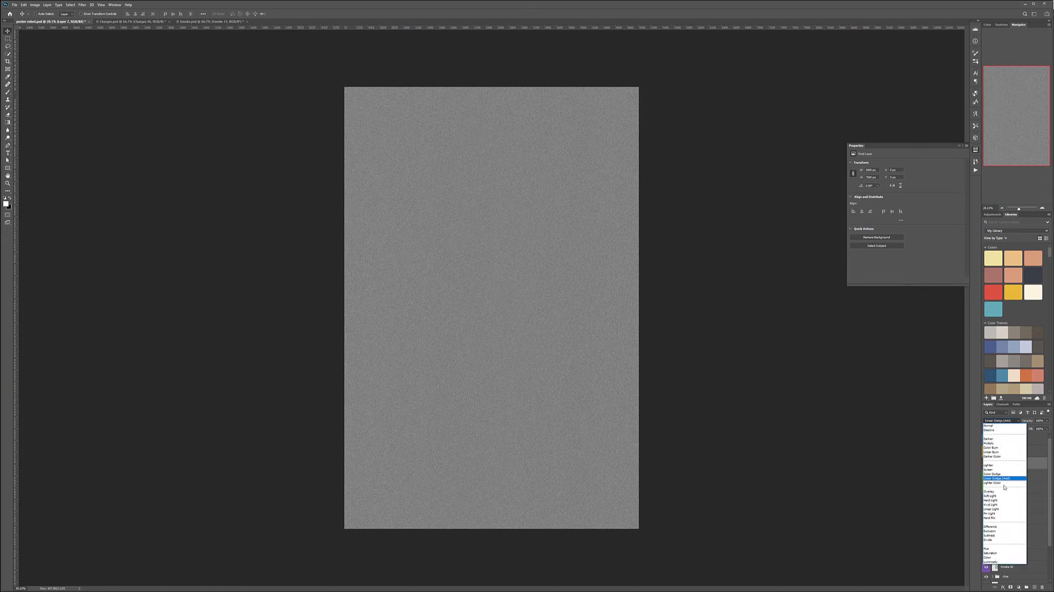
left_click(996, 475)
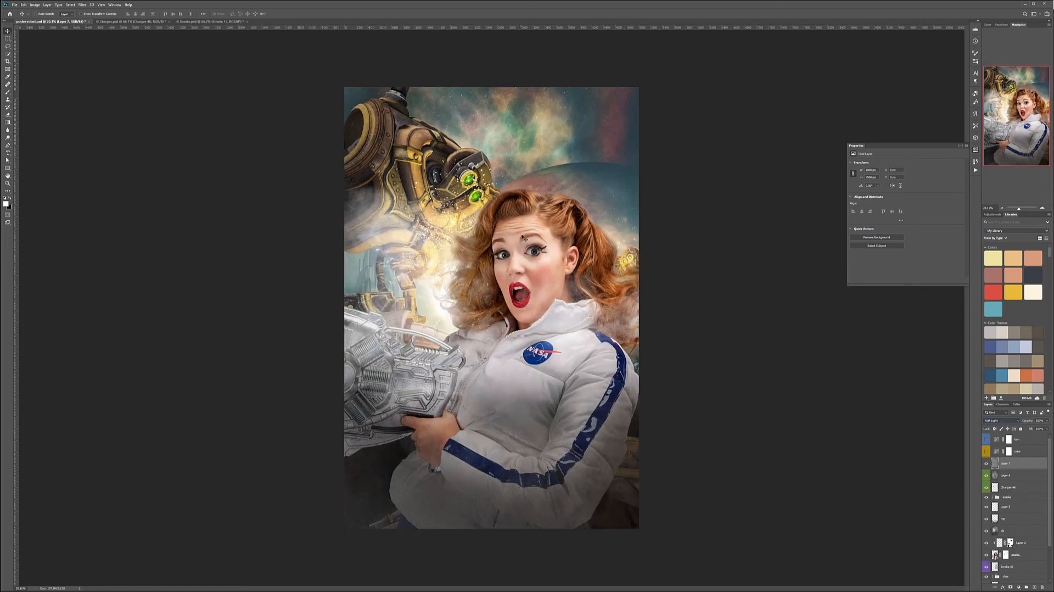
Reduce the opacity of the Soft Light noise layer and show the color and lum layers again.
scroll(524, 254, "up", 5)
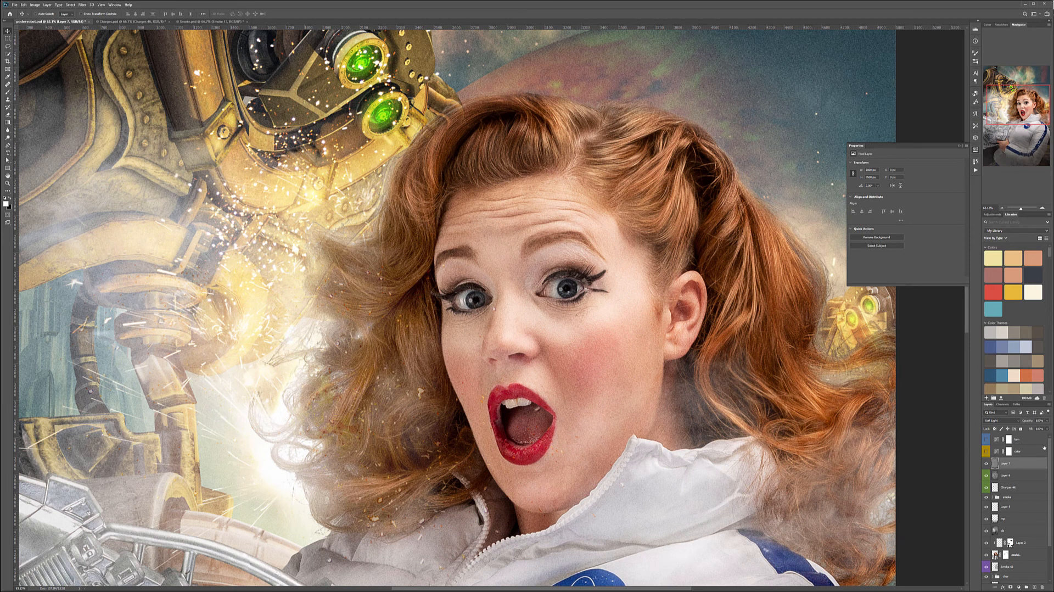
left_click(1047, 421)
left_click_drag(1022, 429, 1035, 429)
left_click_drag(1043, 432, 1041, 432)
left_click(987, 439)
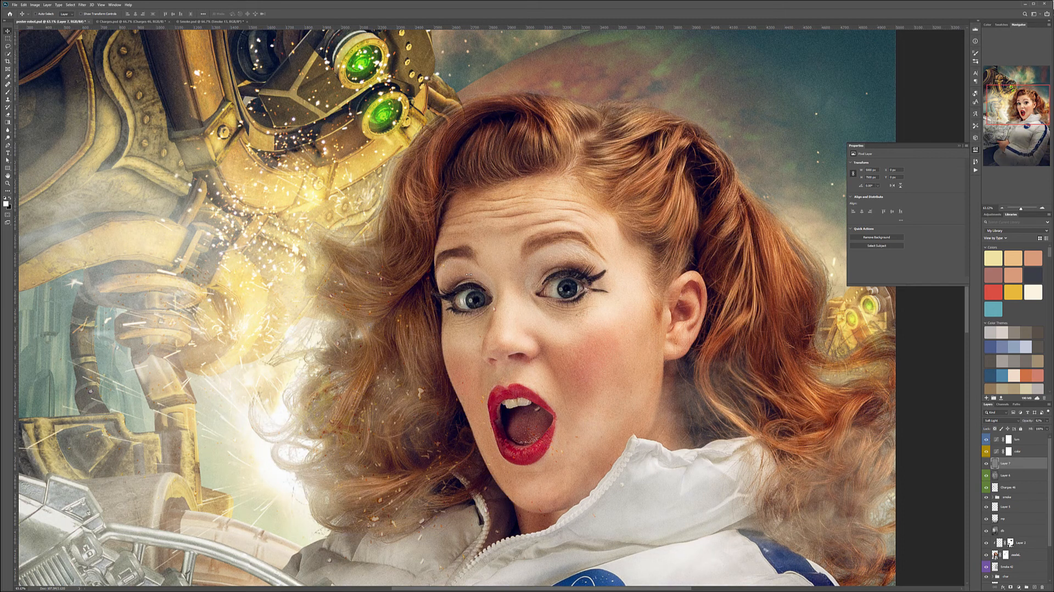
scroll(474, 289, "down", 5)
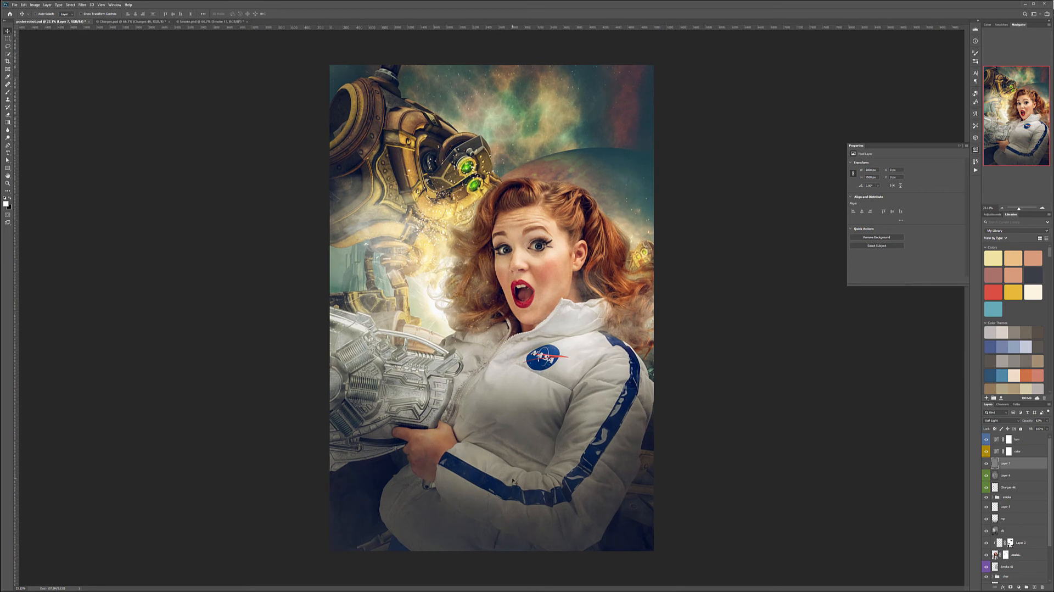
Add the white title text DANGEROUS WORLDS on a new text layer above the lum layer.
left_click(1039, 440)
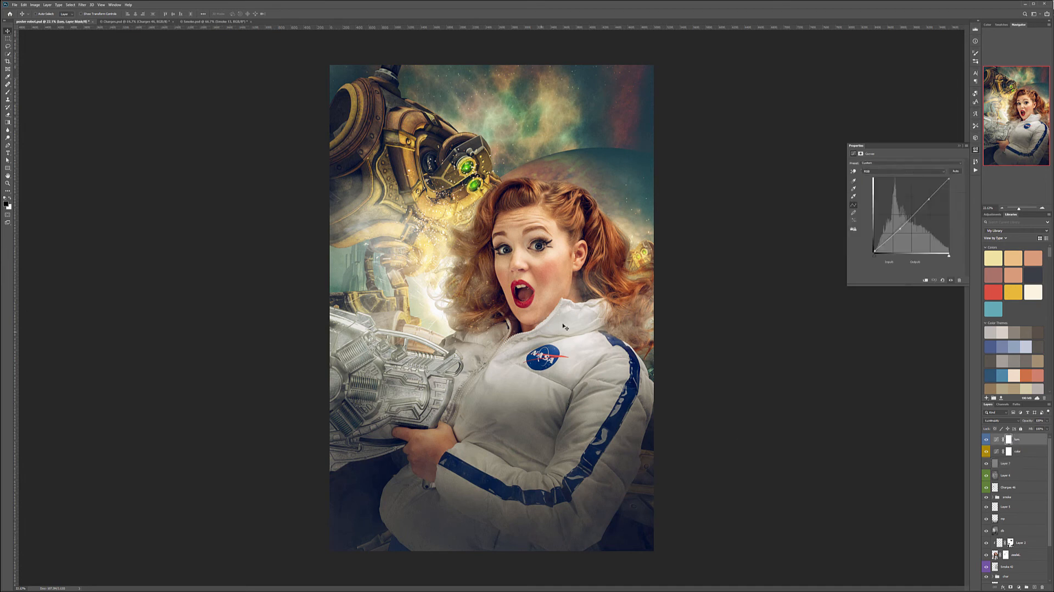
left_click(8, 153)
left_click(394, 393)
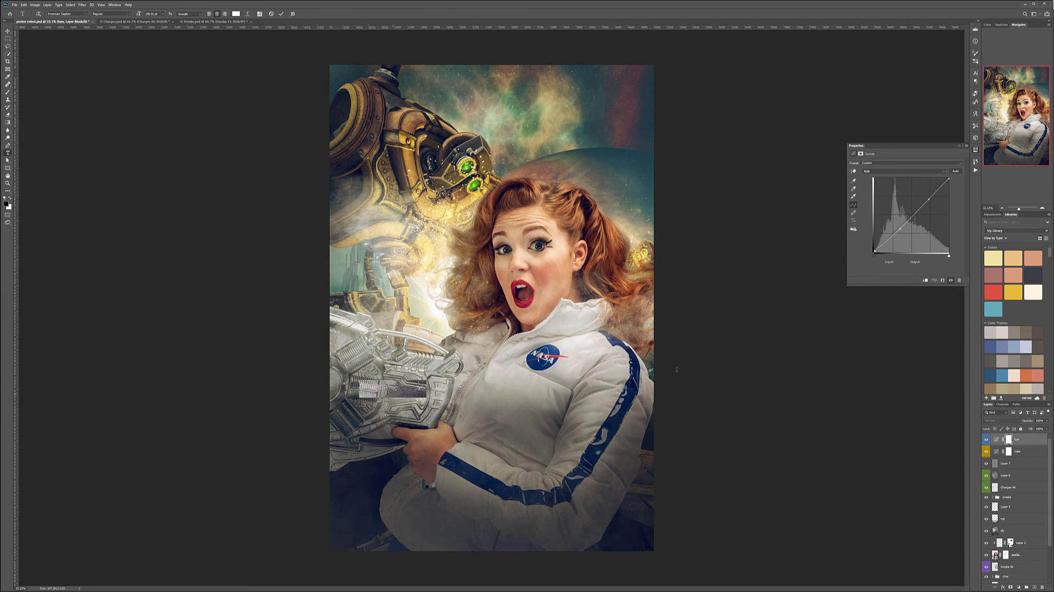
type("DANGE")
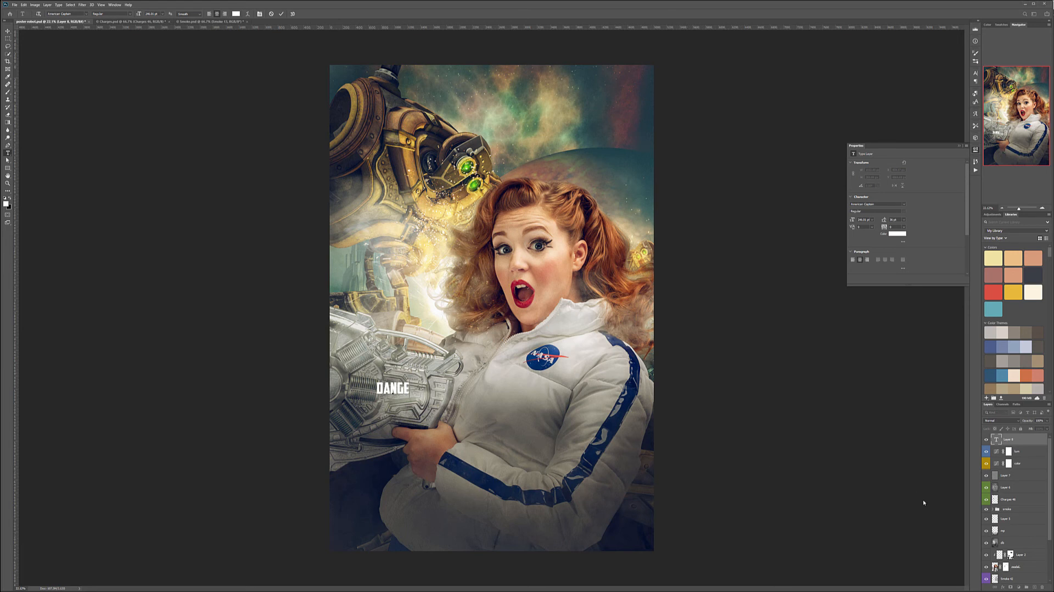
key("ctrl+a")
type("DANGEROUS WORLDS")
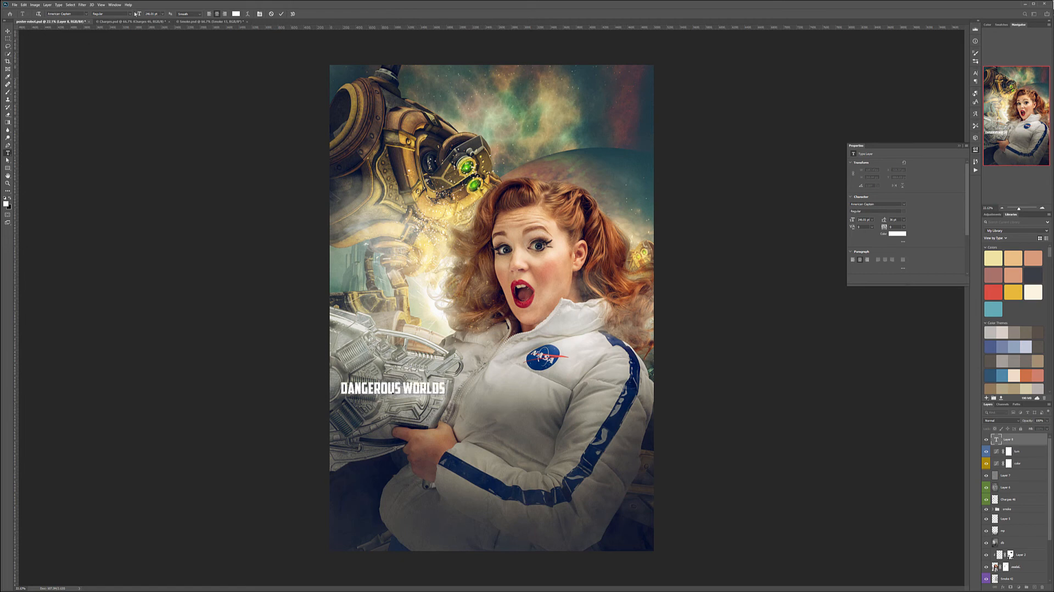
Move the title to the lower centre of the poster and enlarge its font size to span most of the width.
left_click(8, 31)
left_click_drag(423, 388, 519, 496)
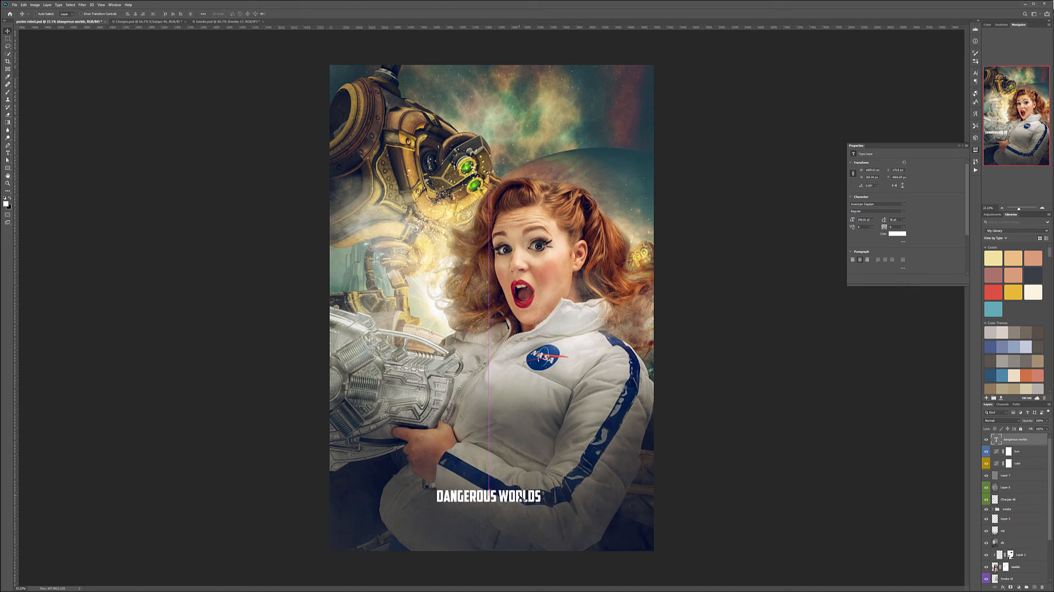
double_click(997, 439)
left_click_drag(138, 14, 259, 20)
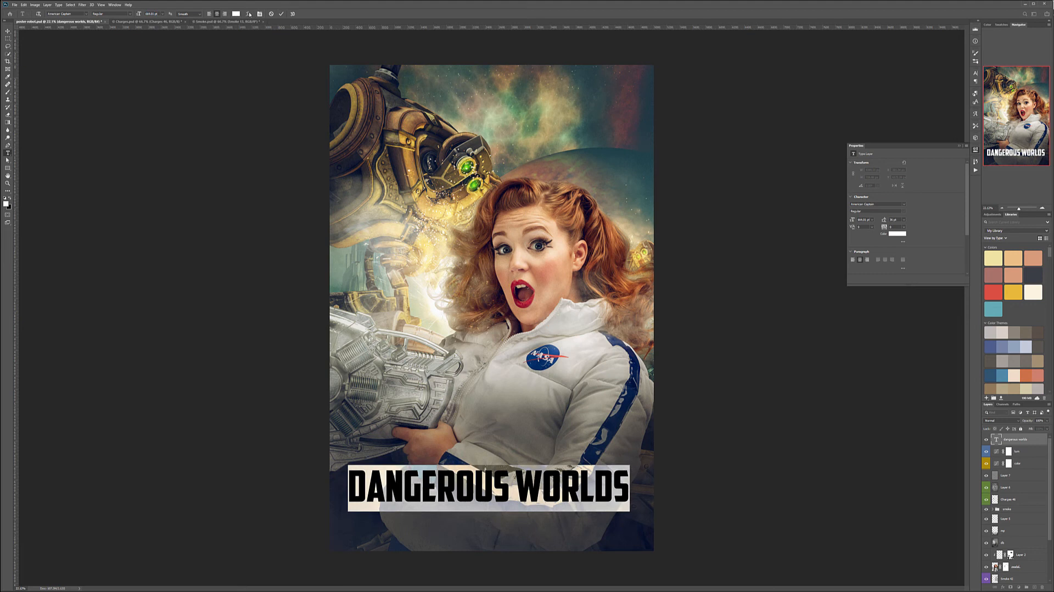
Warp the title with the Arc style using a negative bend, and move it slightly up the poster.
left_click(250, 15)
left_click(725, 200)
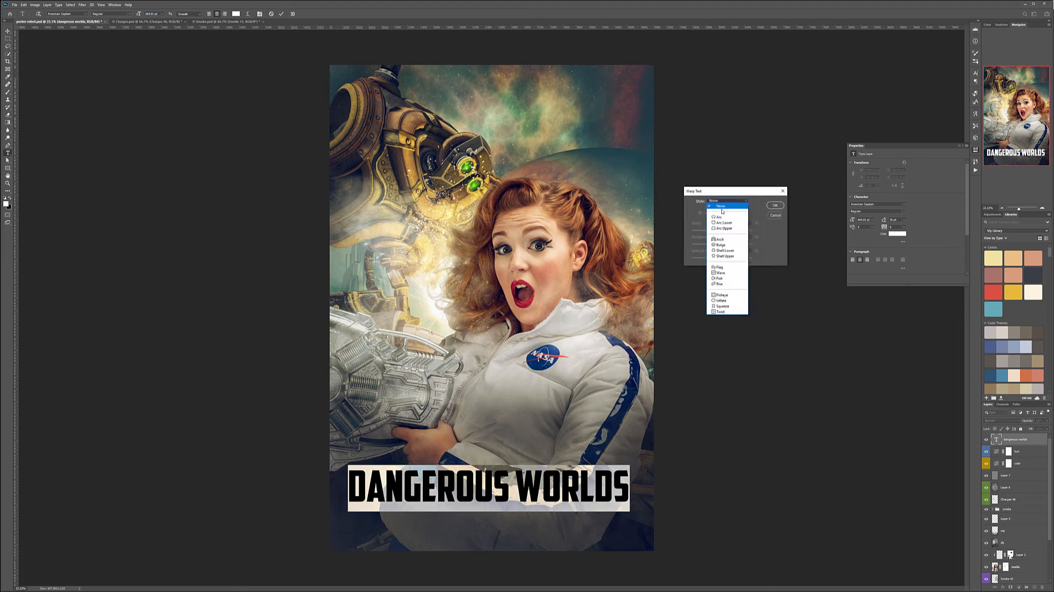
left_click(721, 217)
mouse_move(737, 231)
left_mouse_down()
mouse_move(718, 232)
mouse_move(729, 258)
mouse_move(717, 231)
left_mouse_up()
left_click(775, 206)
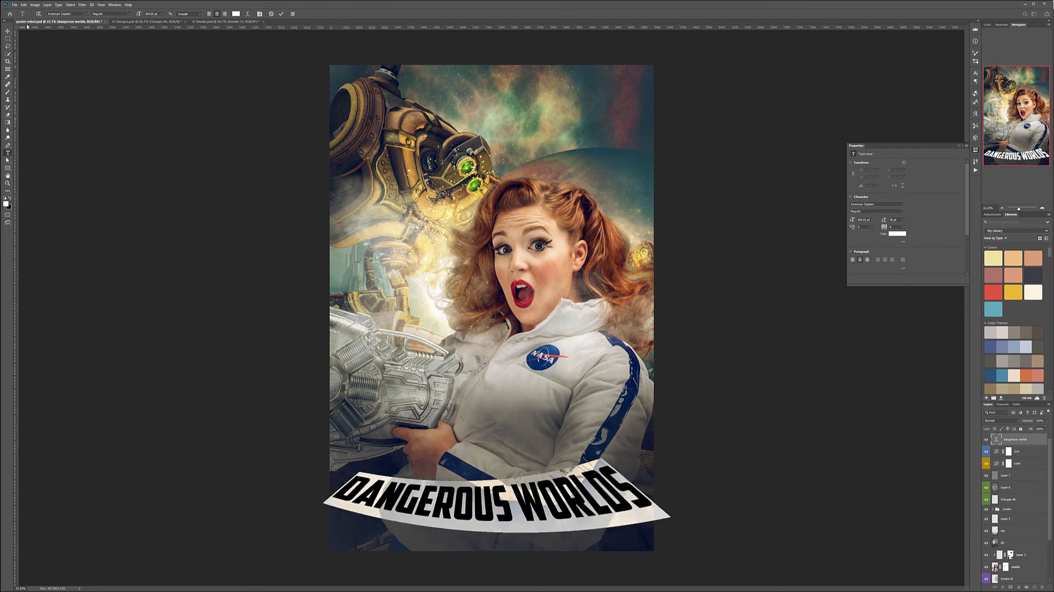
key("ctrl+Return")
key("v")
left_click_drag(545, 498, 549, 473)
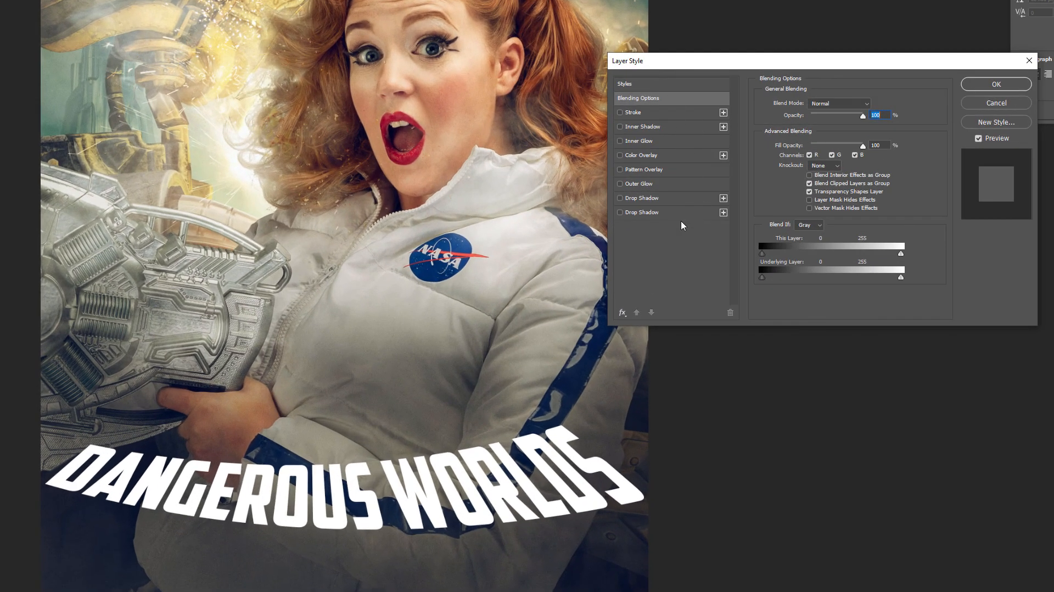
Add two drop shadows to the title, setting the dark teal one to 75% opacity and 139 px size.
left_click(654, 213)
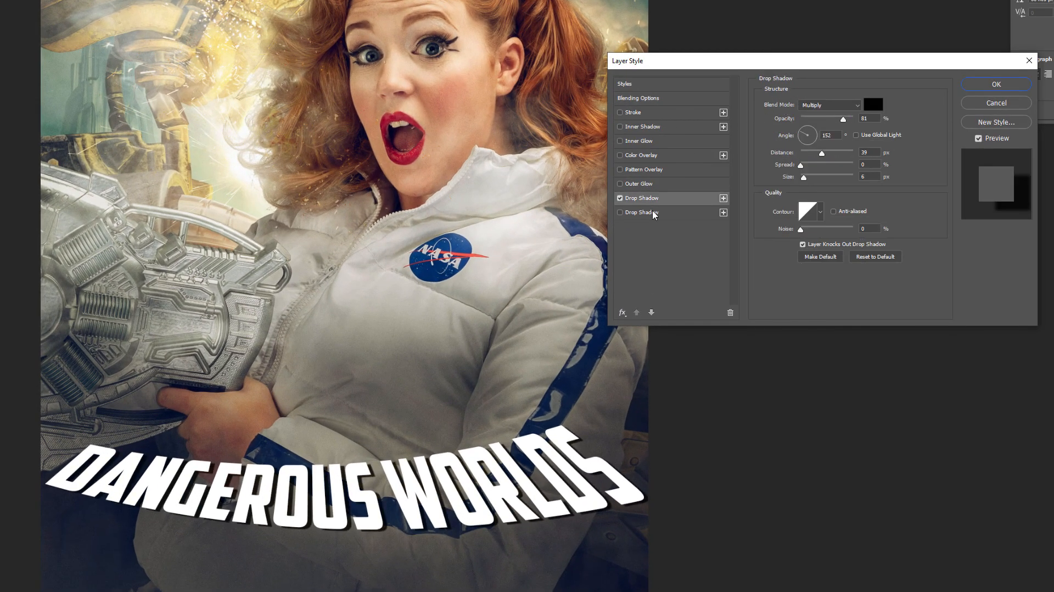
left_click(654, 213)
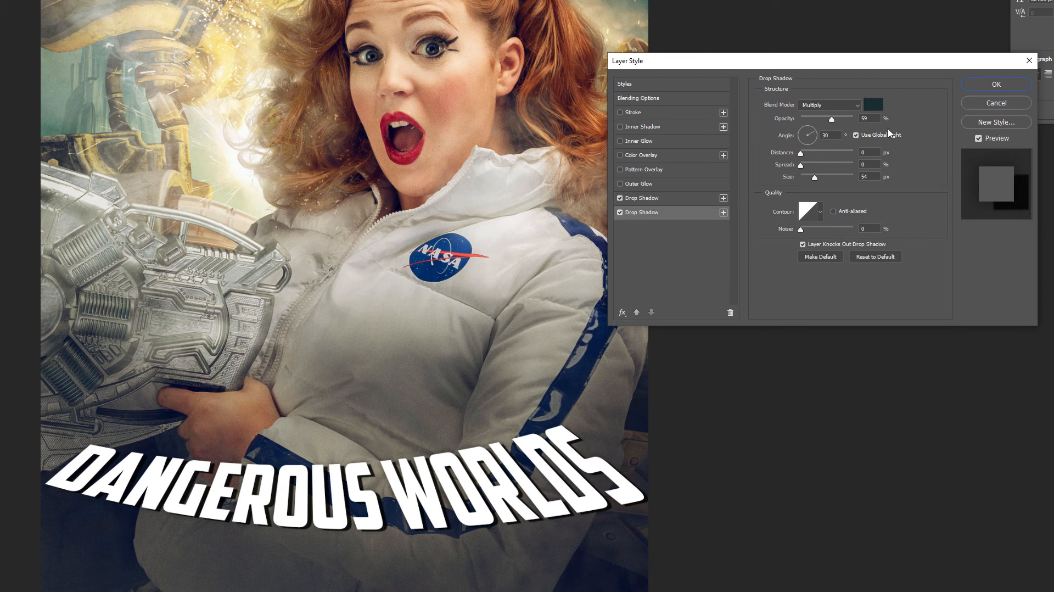
left_click_drag(833, 119, 829, 119)
left_click(840, 119)
mouse_move(815, 177)
left_mouse_down()
mouse_move(846, 177)
mouse_move(832, 177)
left_mouse_up()
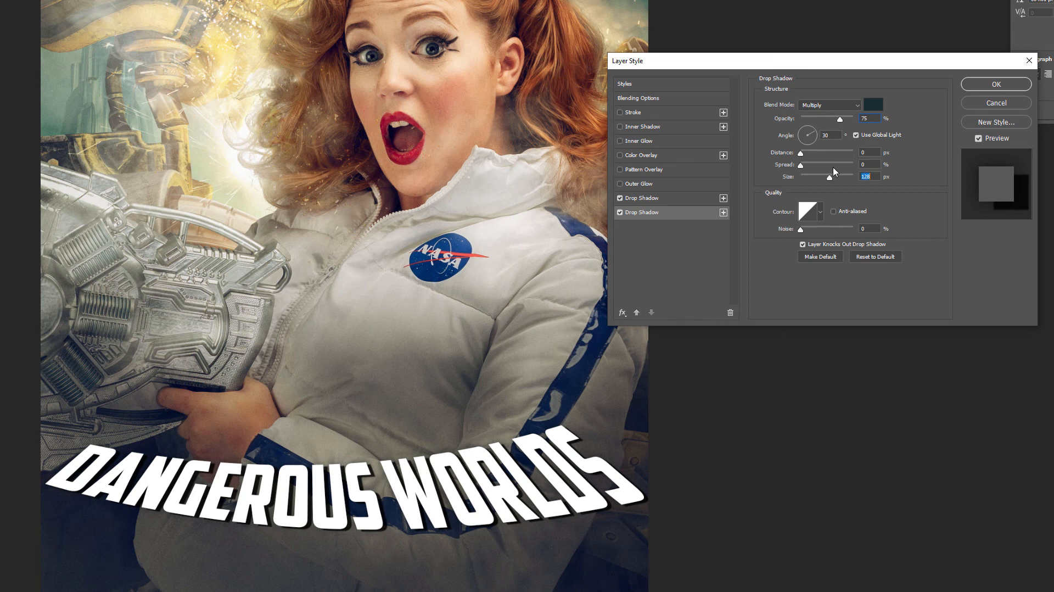
Set the title's black drop shadow to 84% opacity and add a Multiply outer glow at 54% opacity.
left_click(680, 197)
left_click_drag(843, 119, 845, 118)
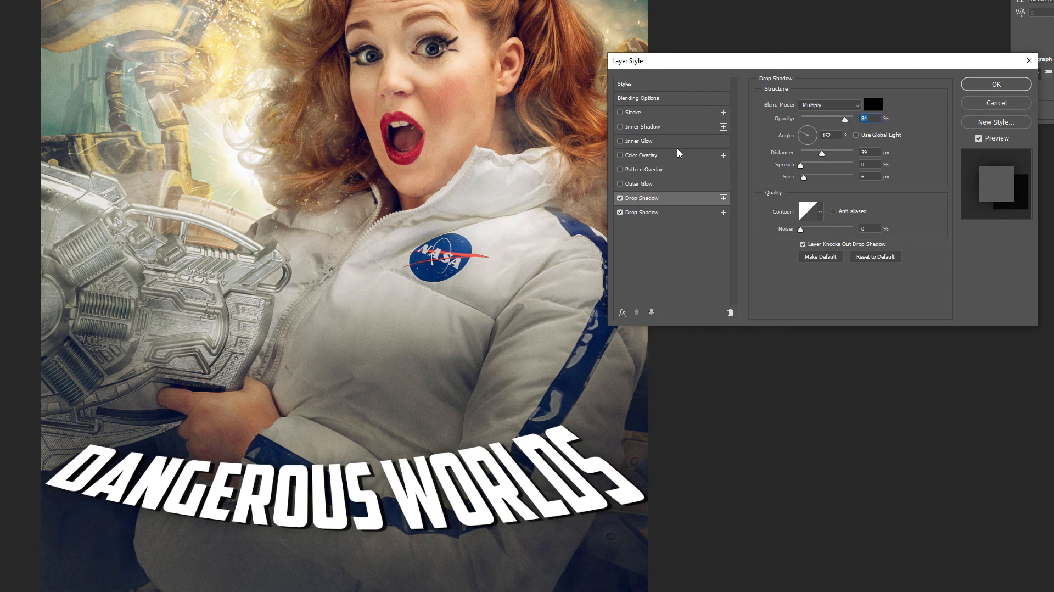
left_click(663, 185)
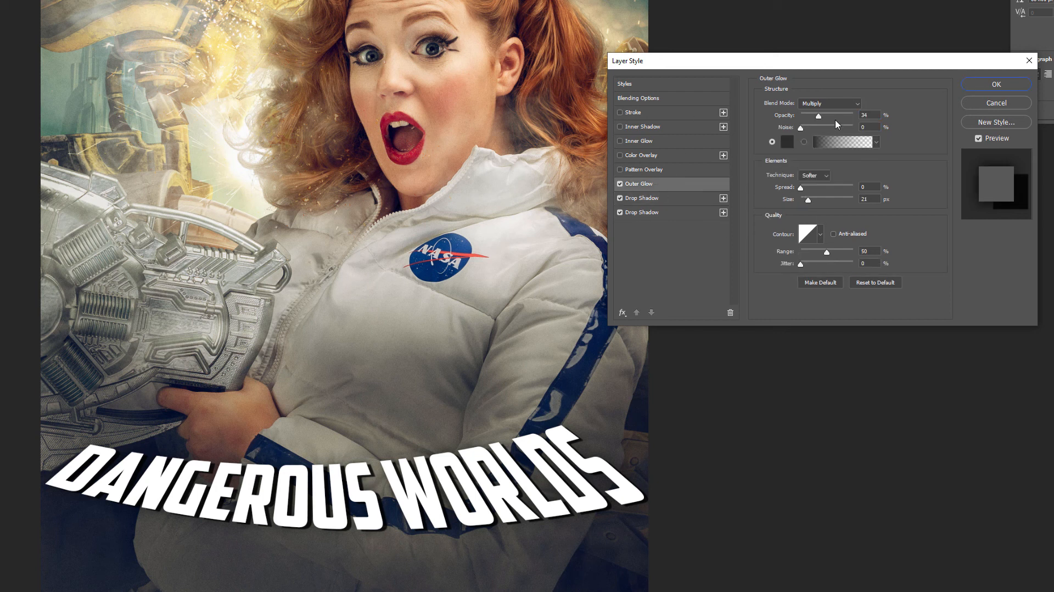
left_click_drag(818, 115, 828, 116)
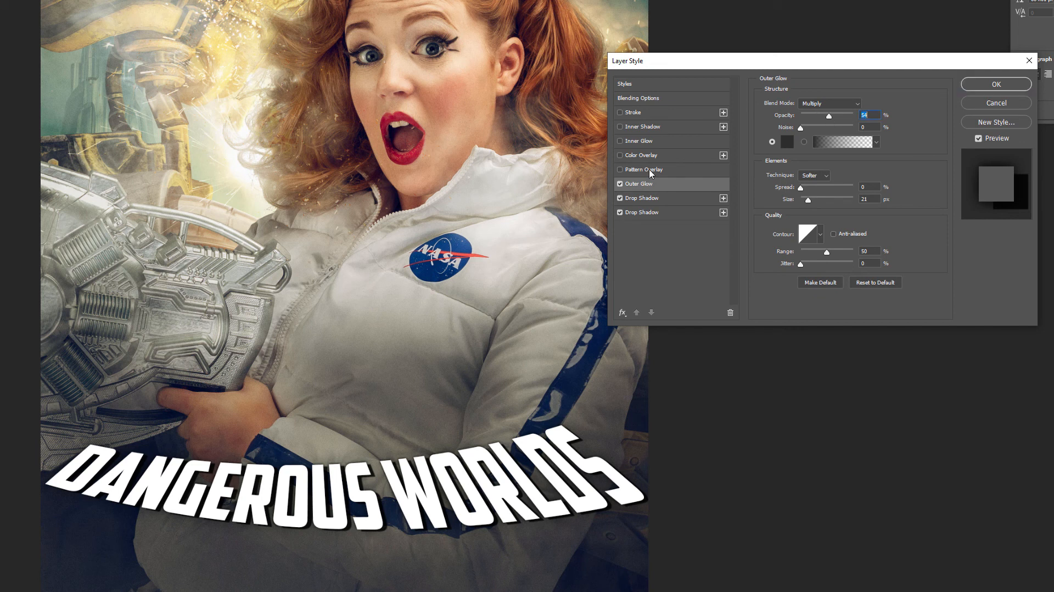
Enable the dotted Pattern Overlay, orange Screen Color Overlay, Inner Glow and 3 px inside Stroke effects on the title.
left_click(684, 171)
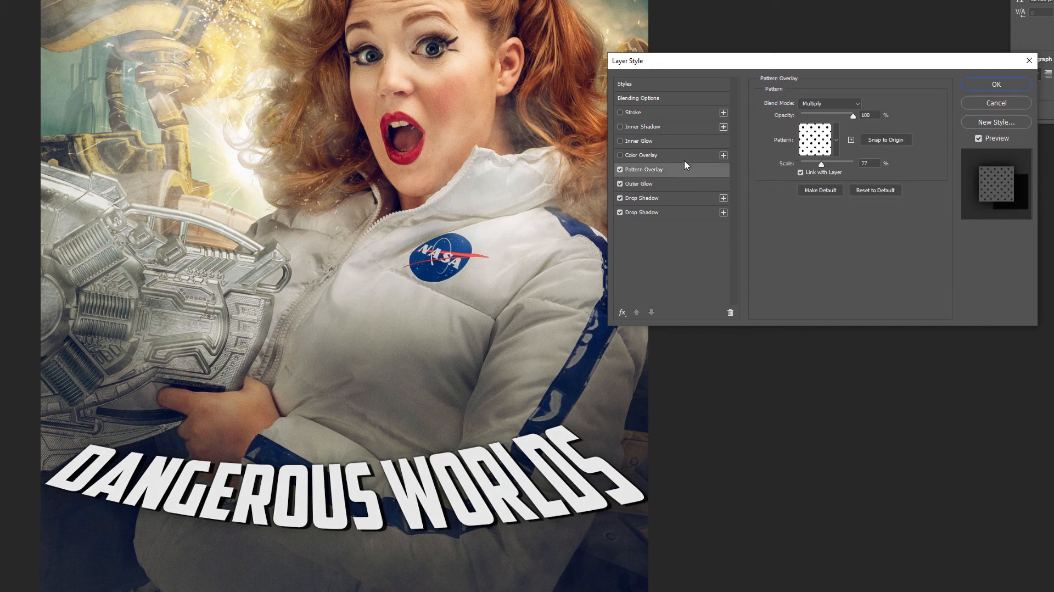
left_click(667, 156)
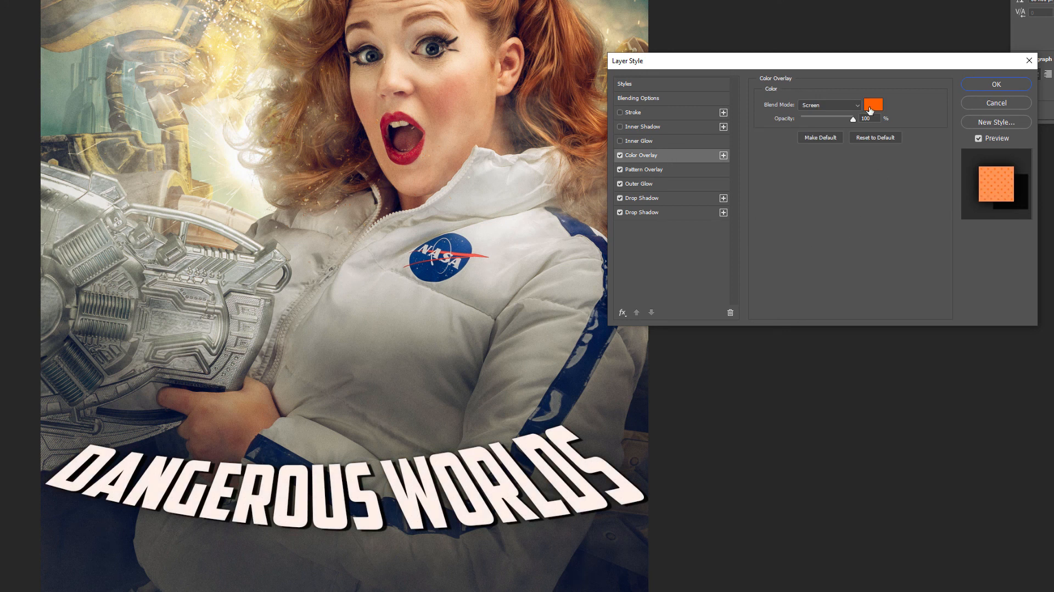
left_click(679, 141)
left_click(670, 114)
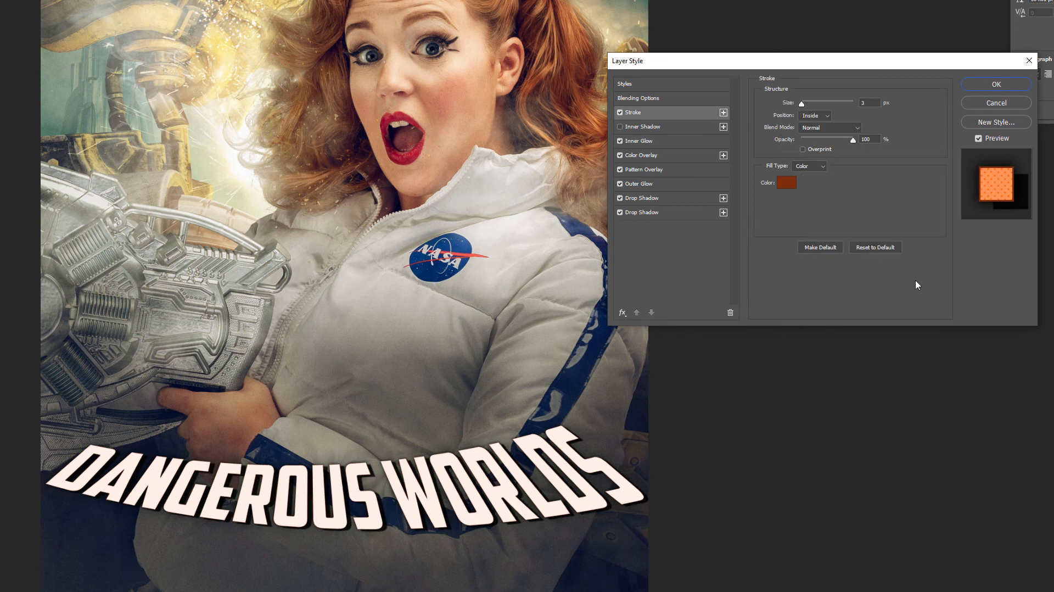
Set the title's orange Color Overlay to the Multiply blend mode and apply the layer style.
left_click(677, 175)
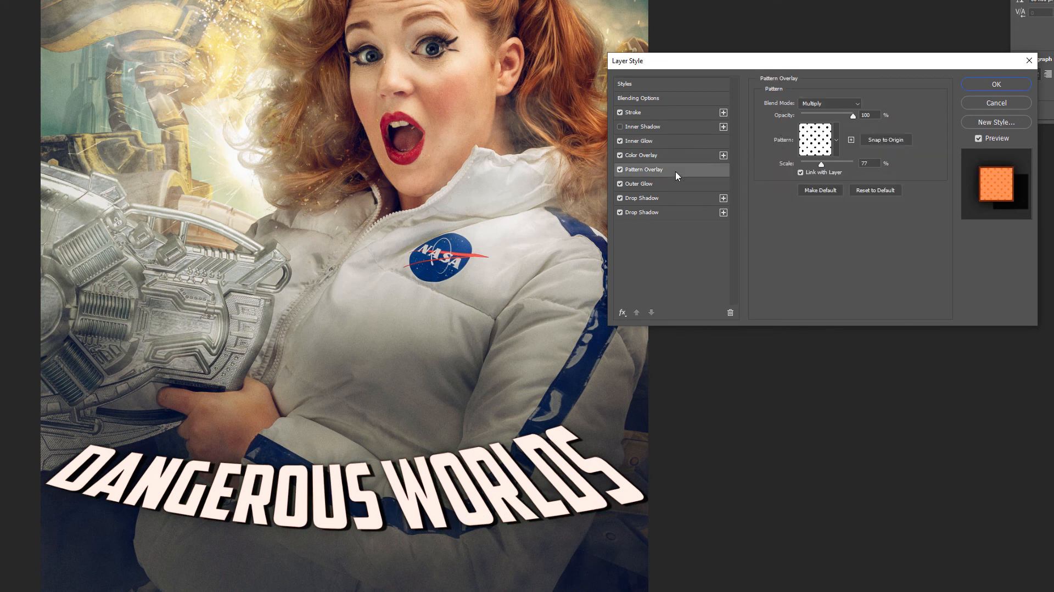
left_click(622, 170)
left_click(620, 170)
left_click(684, 156)
left_click(860, 108)
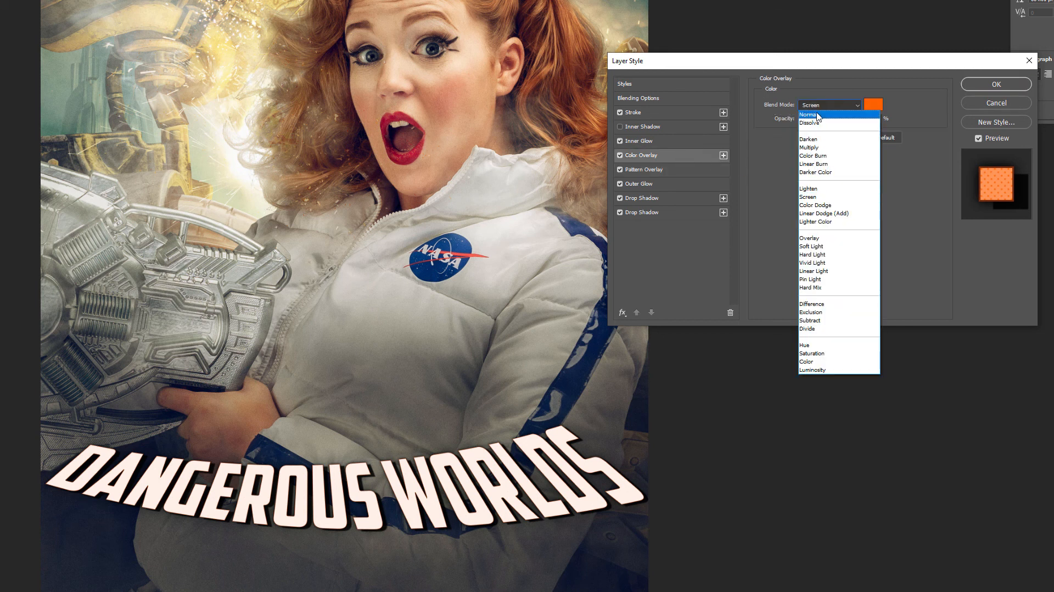
left_click(845, 107)
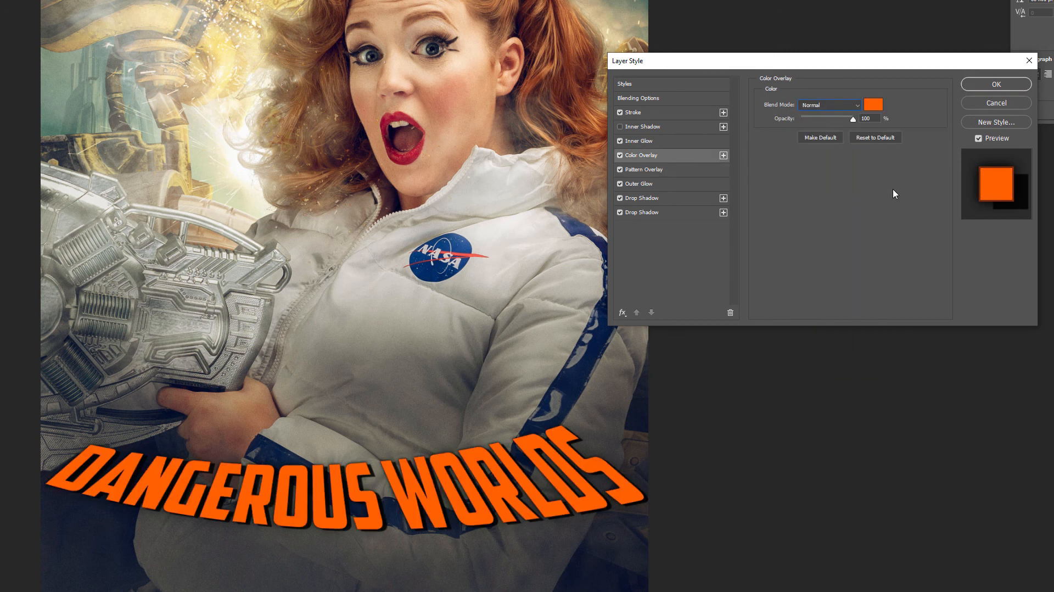
left_click(860, 109)
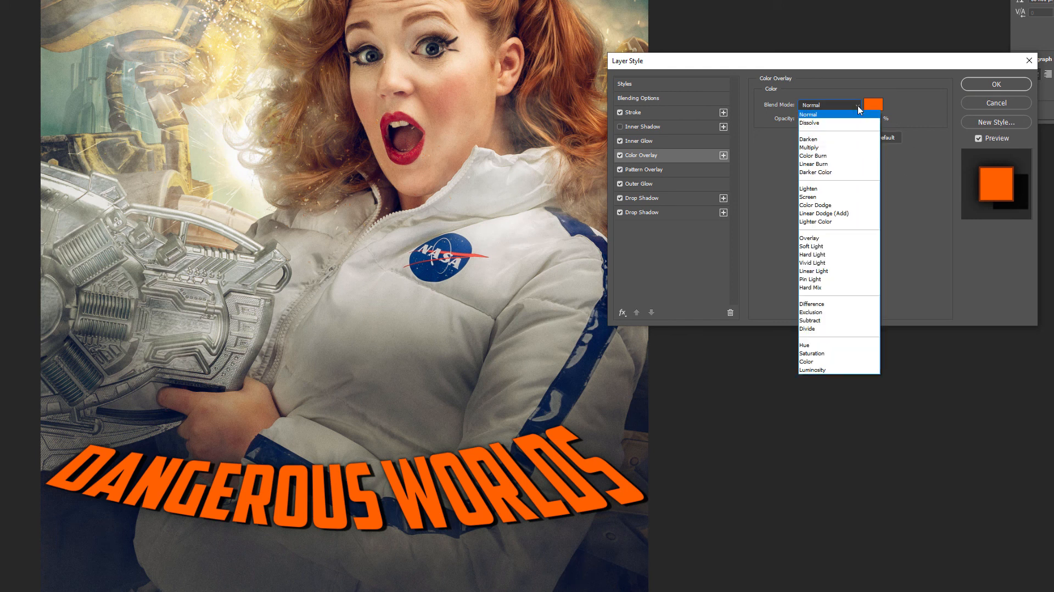
left_click(826, 141)
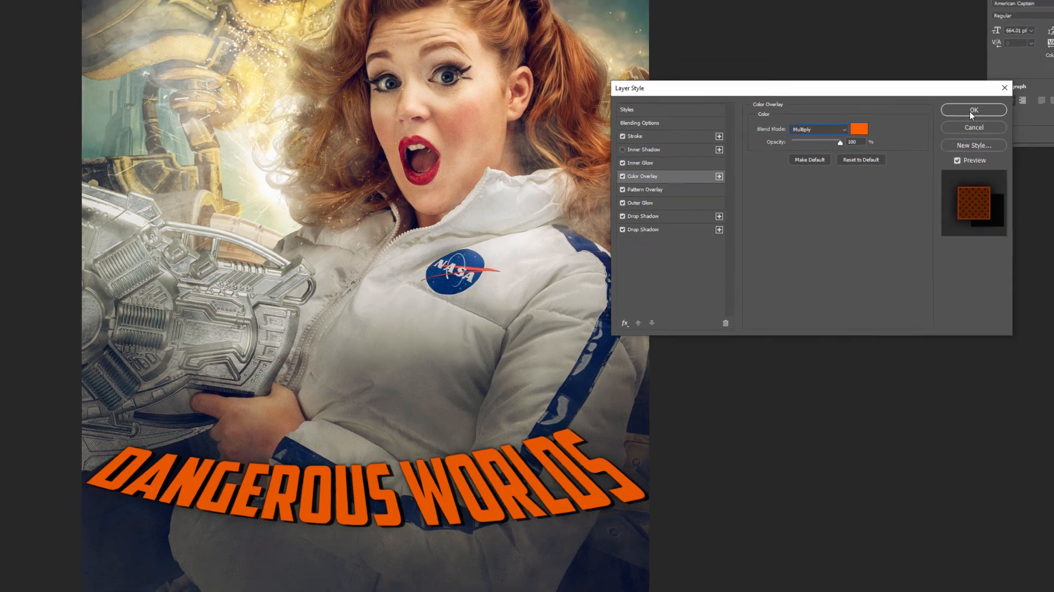
left_click(986, 82)
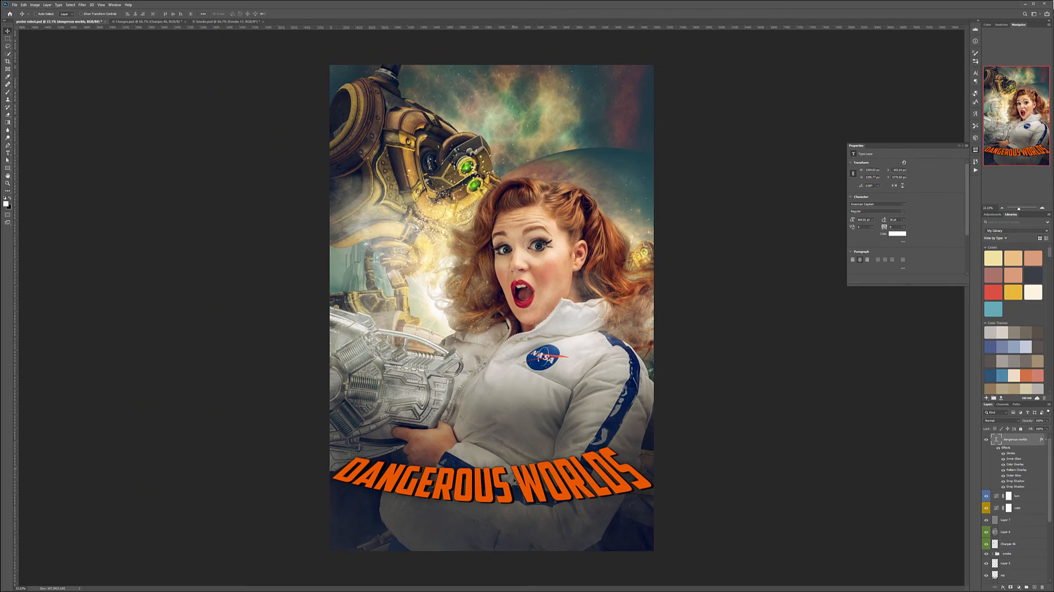
Remove the arc from the DANGEROUS WORLDS title by setting its text warp style to None.
scroll(522, 484, "up", 5)
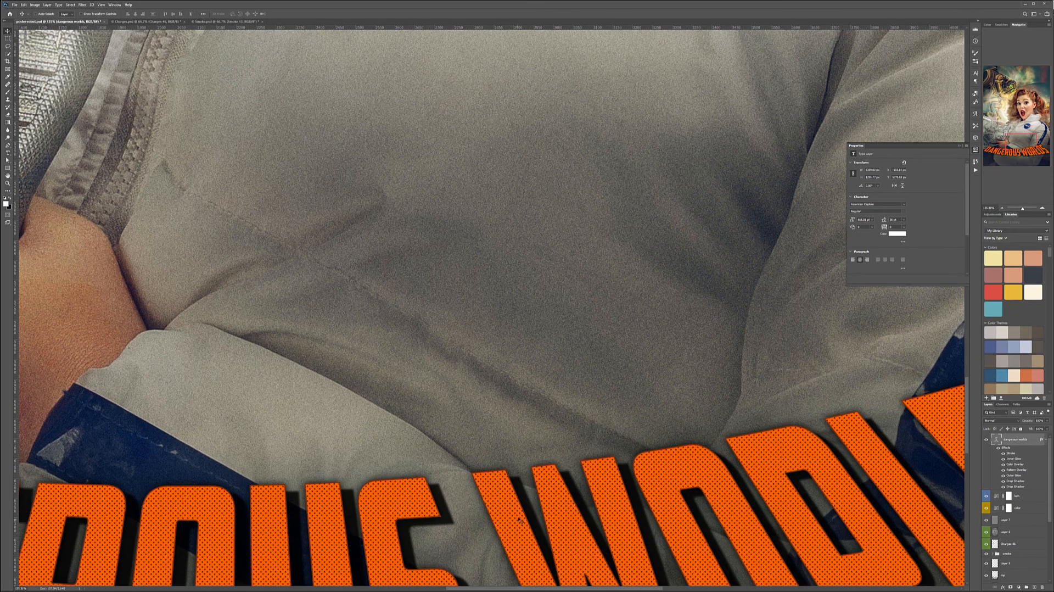
scroll(526, 492, "down", 5)
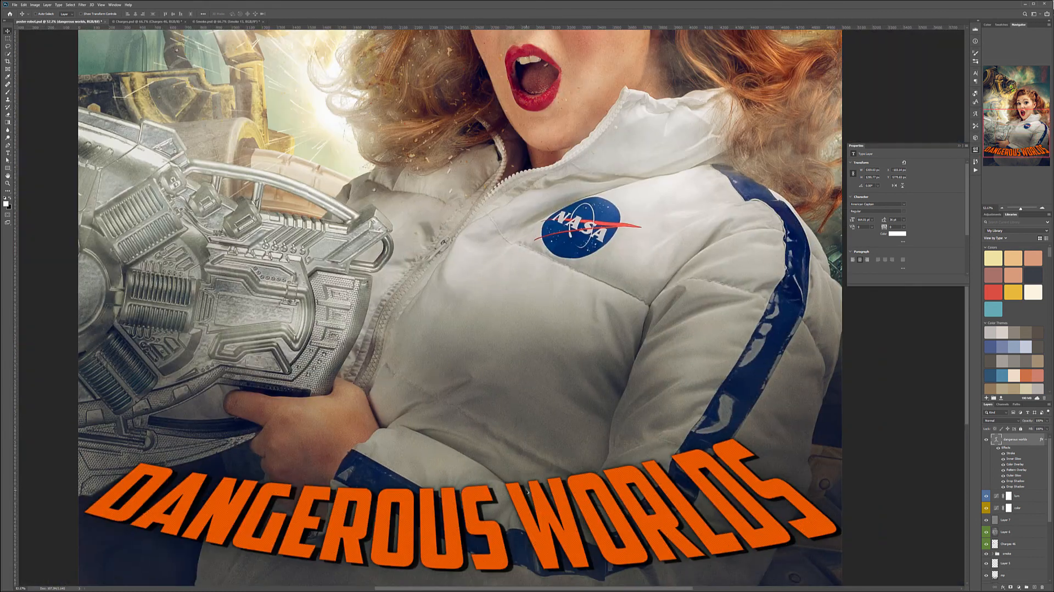
scroll(526, 492, "down", 3)
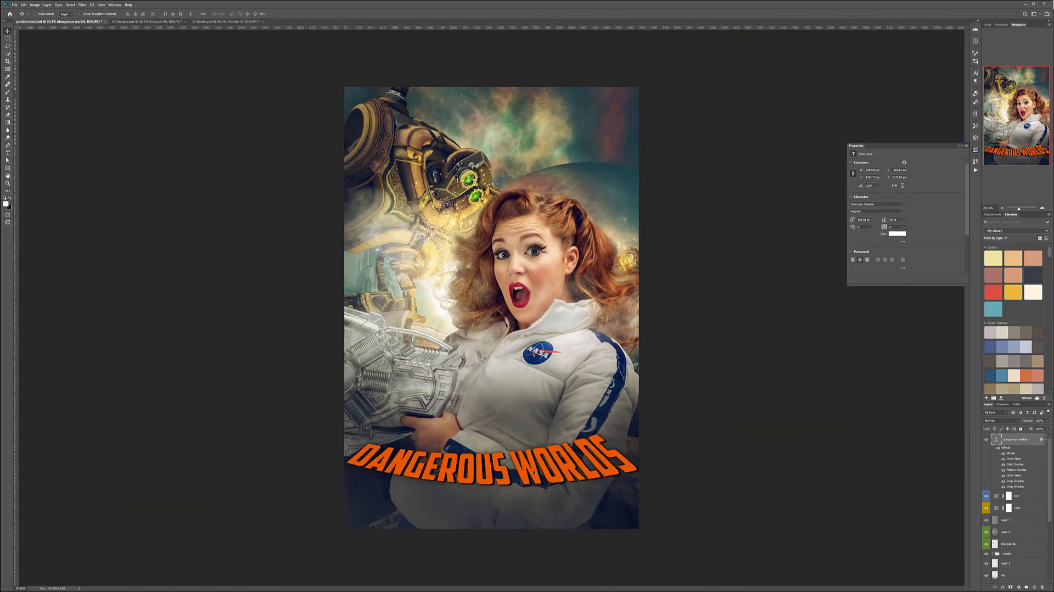
scroll(550, 467, "down", 1)
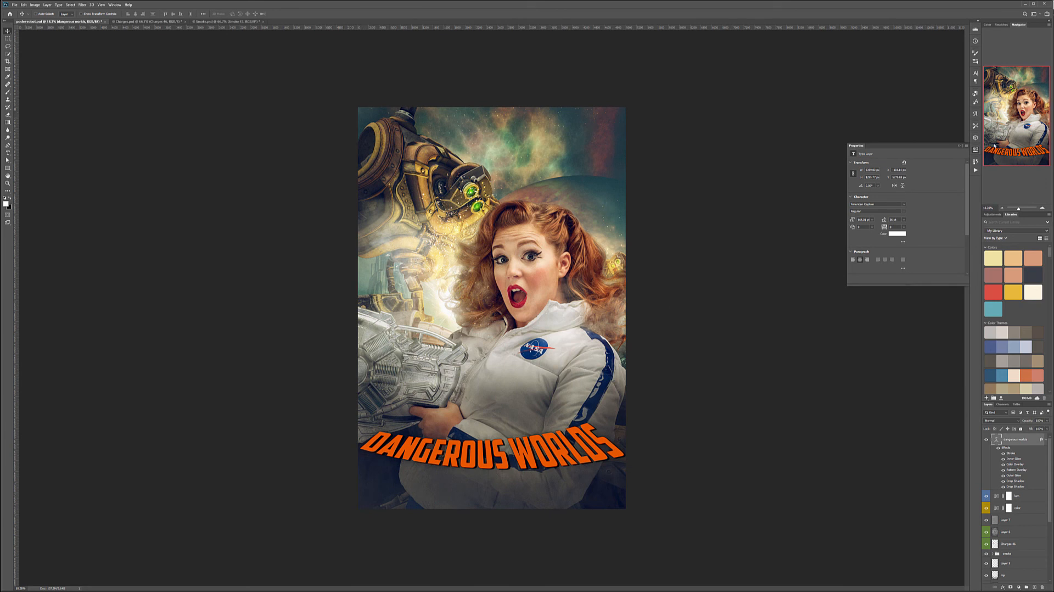
double_click(996, 440)
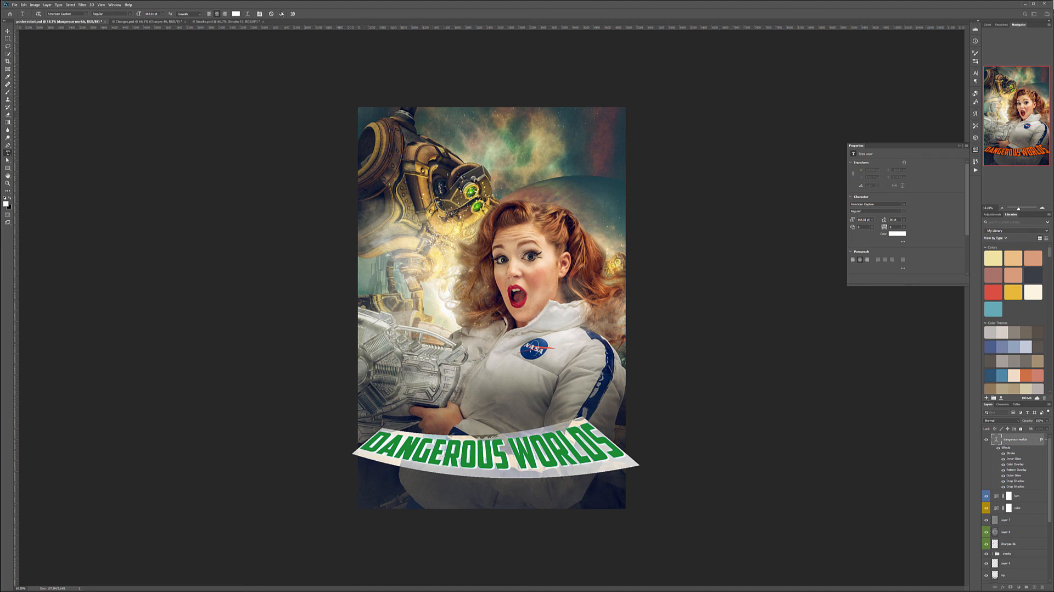
left_click(250, 14)
left_click(727, 202)
left_click(723, 207)
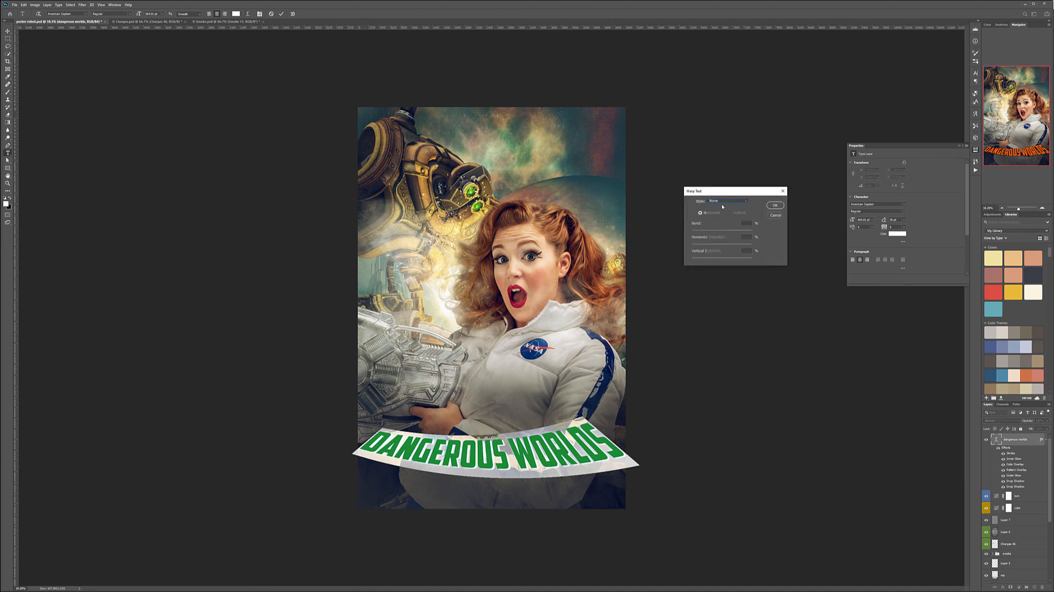
left_click(775, 205)
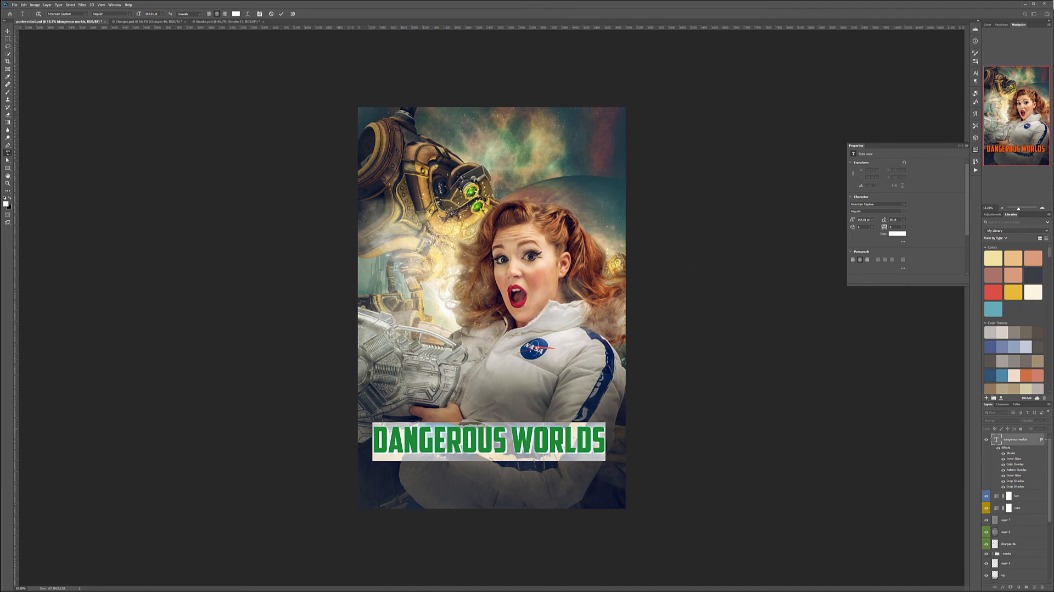
Break the title into two lines before the word WORLDS and select all its text.
left_click(513, 439)
key("Return")
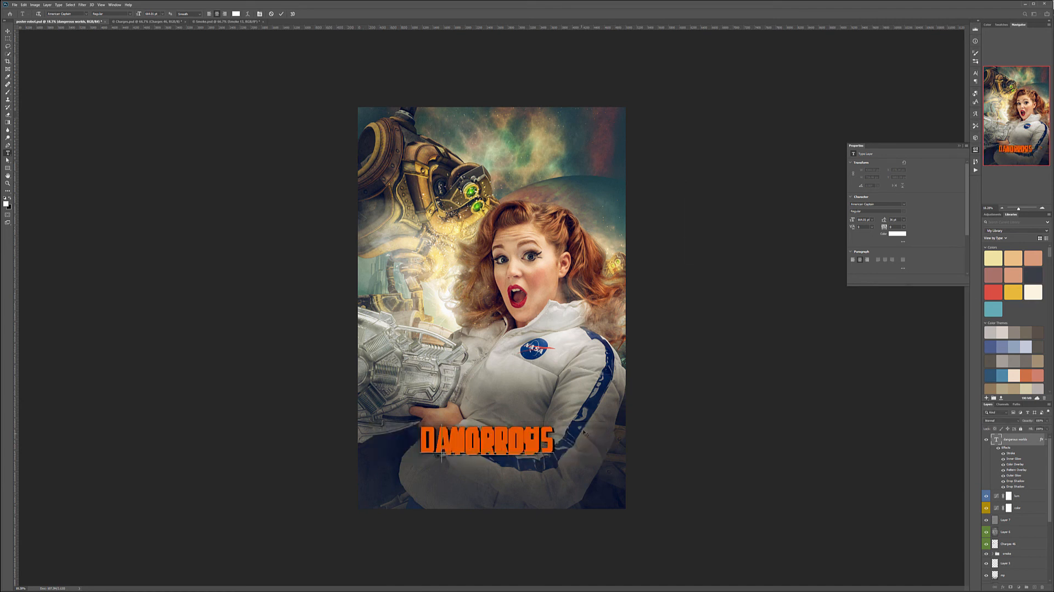
key("shift+End")
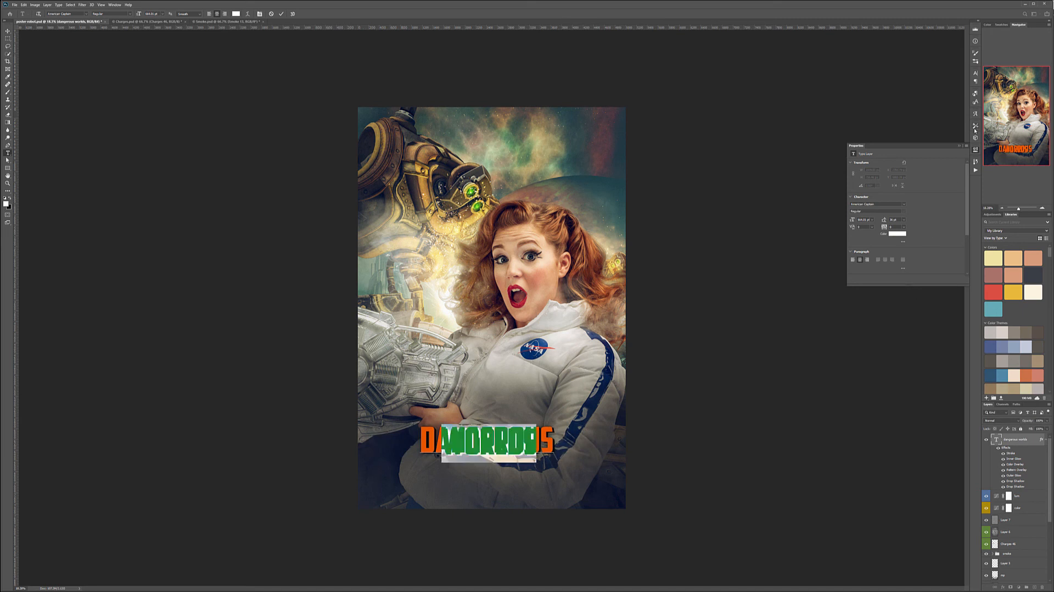
left_click(525, 439)
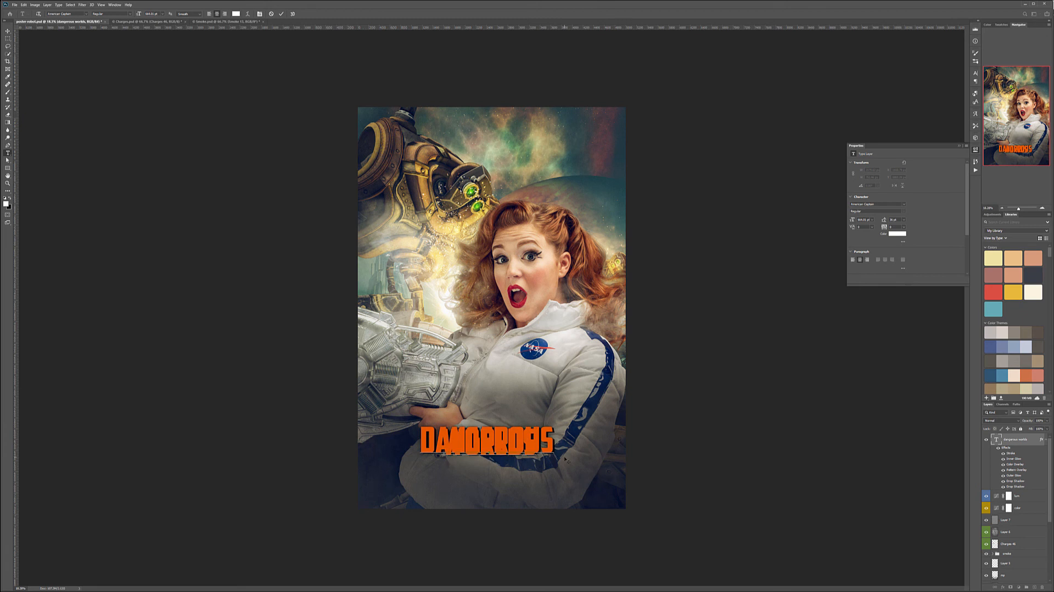
key("ctrl+a")
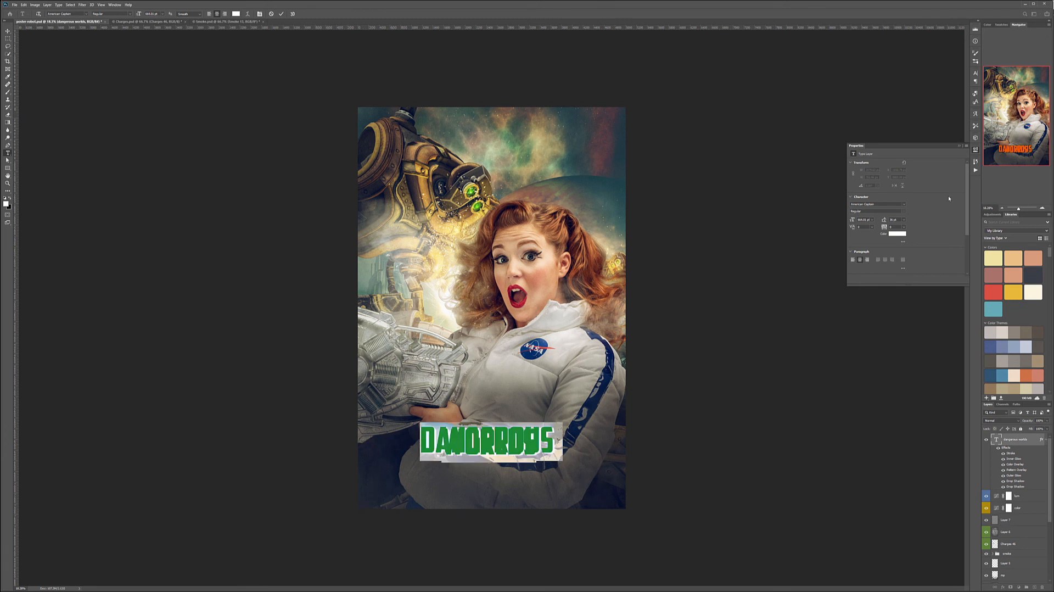
Left-align the two-line title and move it higher over the woman's jacket.
left_click(539, 423)
left_click_drag(570, 452, 549, 364)
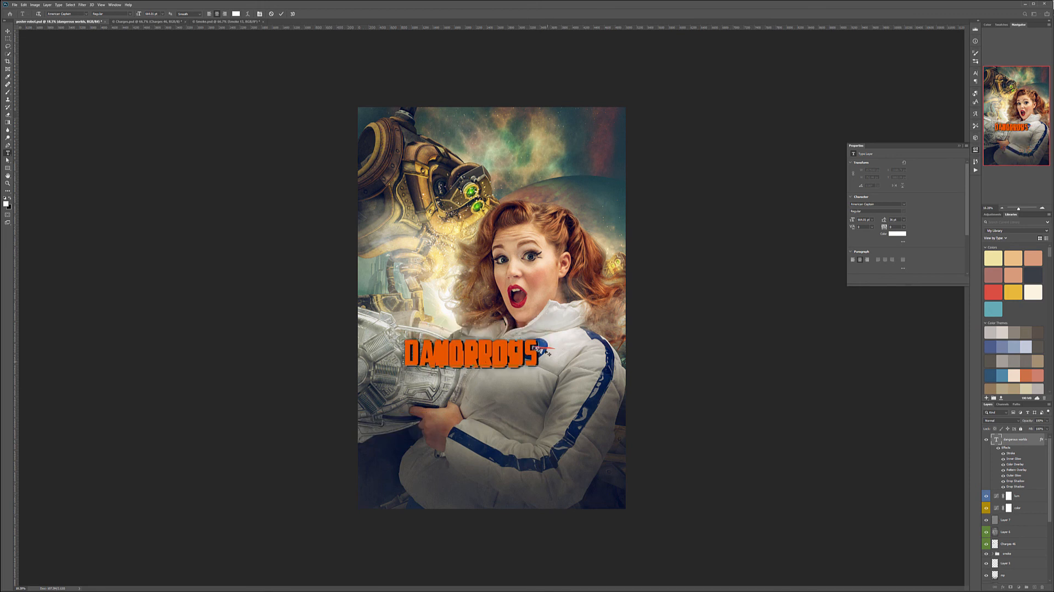
left_click(209, 13)
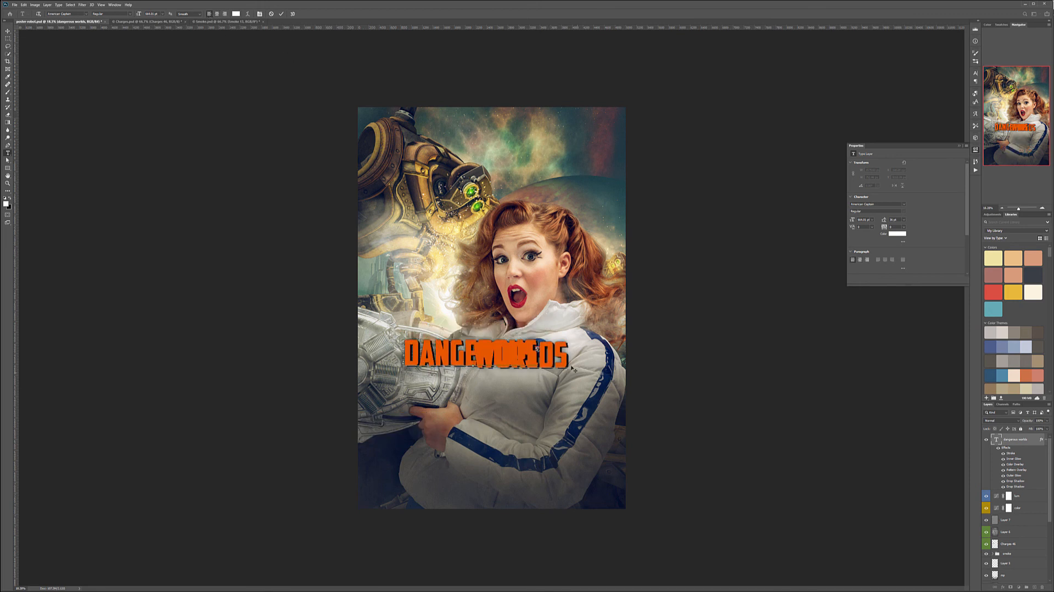
left_click_drag(571, 363, 330, 353)
double_click(552, 398)
left_click(209, 15)
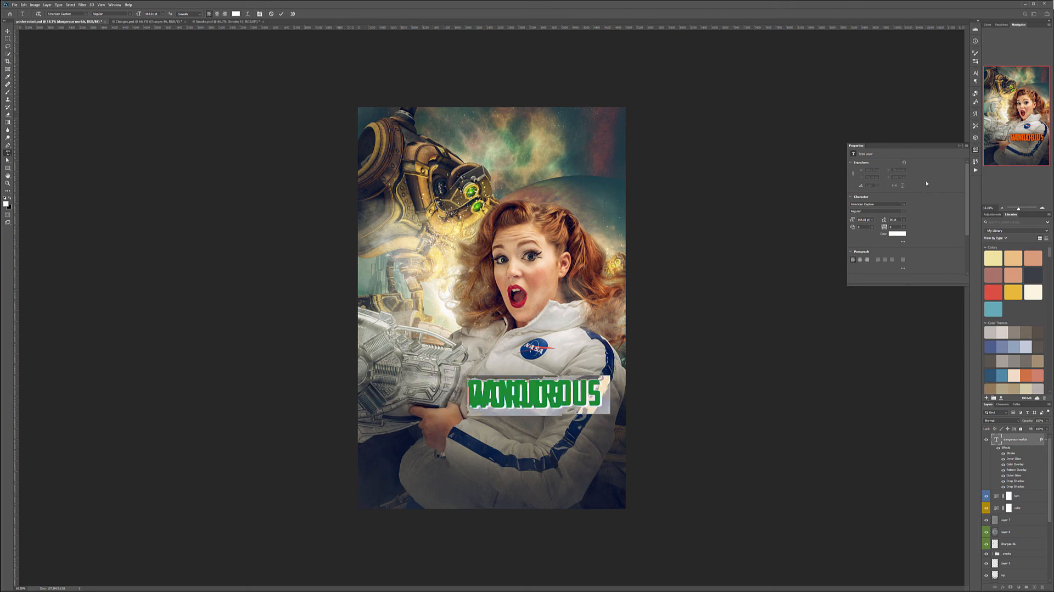
Enlarge the title's font so DANGEROUS nearly spans the poster, and increase the leading to separate the two lines.
left_click(977, 150)
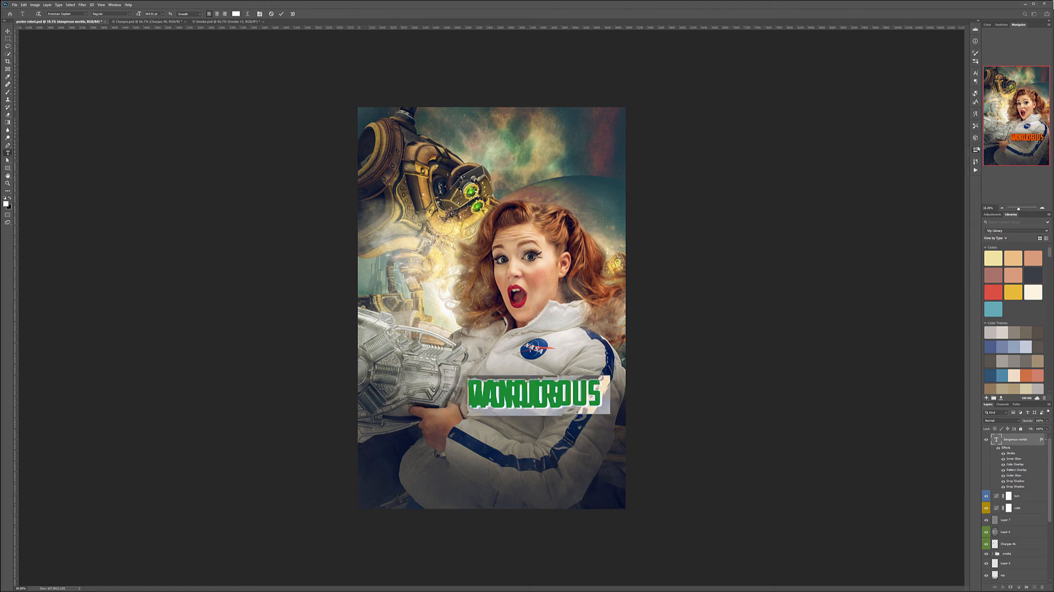
left_click(975, 114)
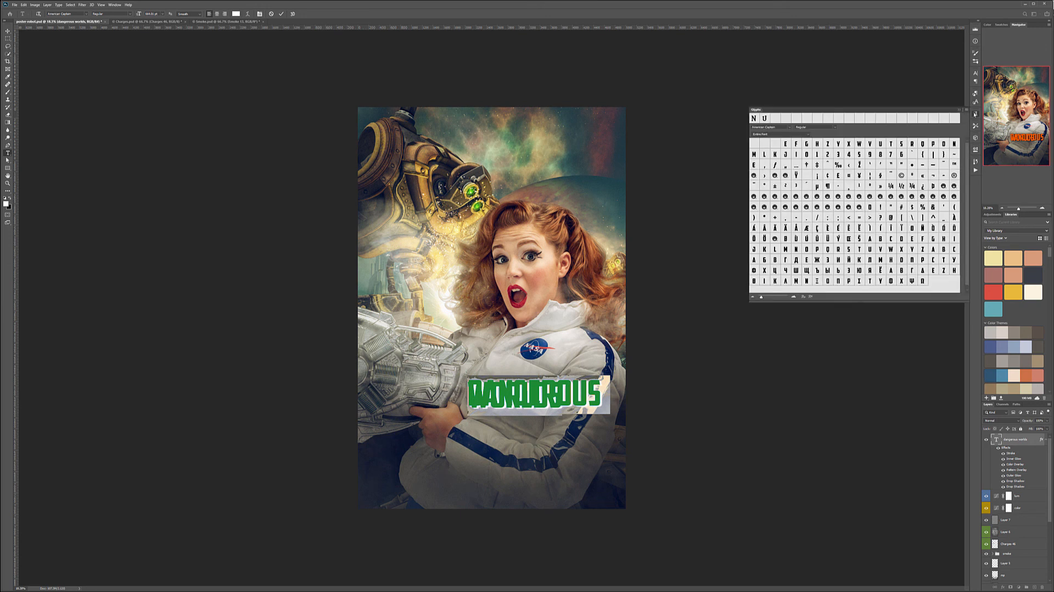
left_click(977, 75)
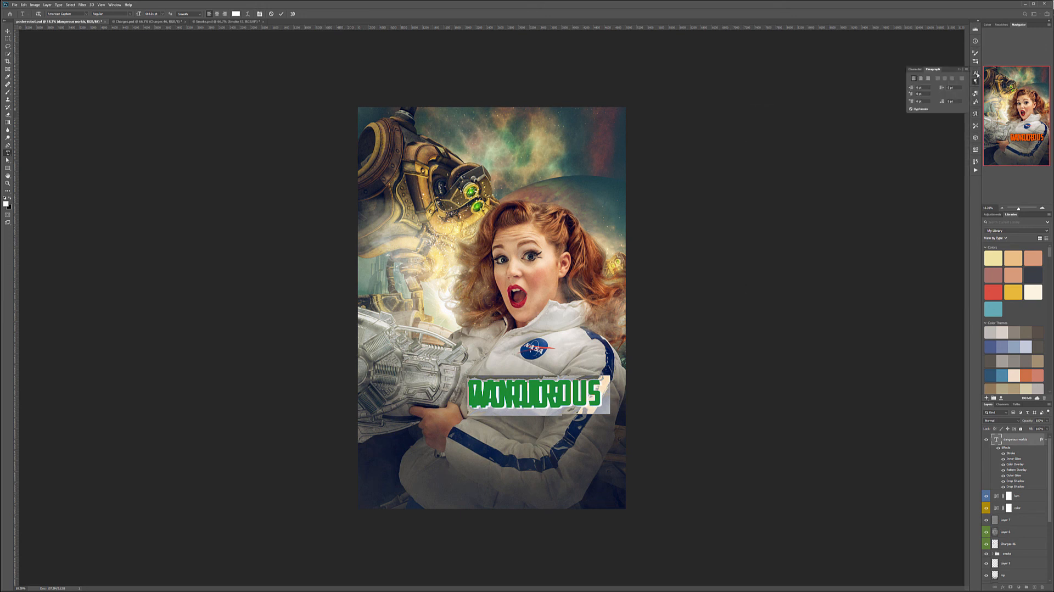
left_click_drag(945, 87, 1053, 87)
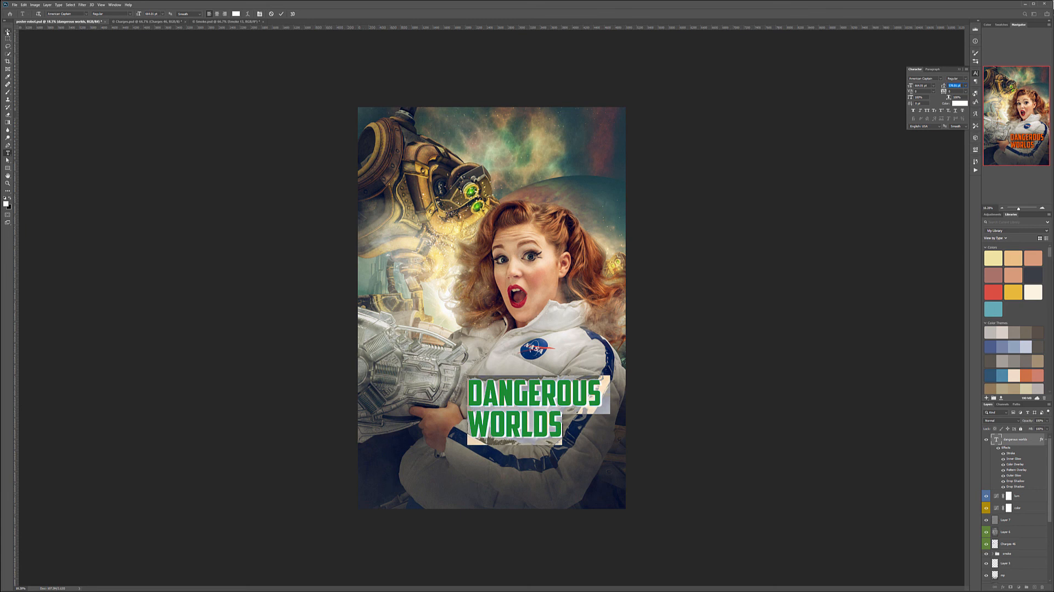
left_click_drag(140, 15, 281, 23)
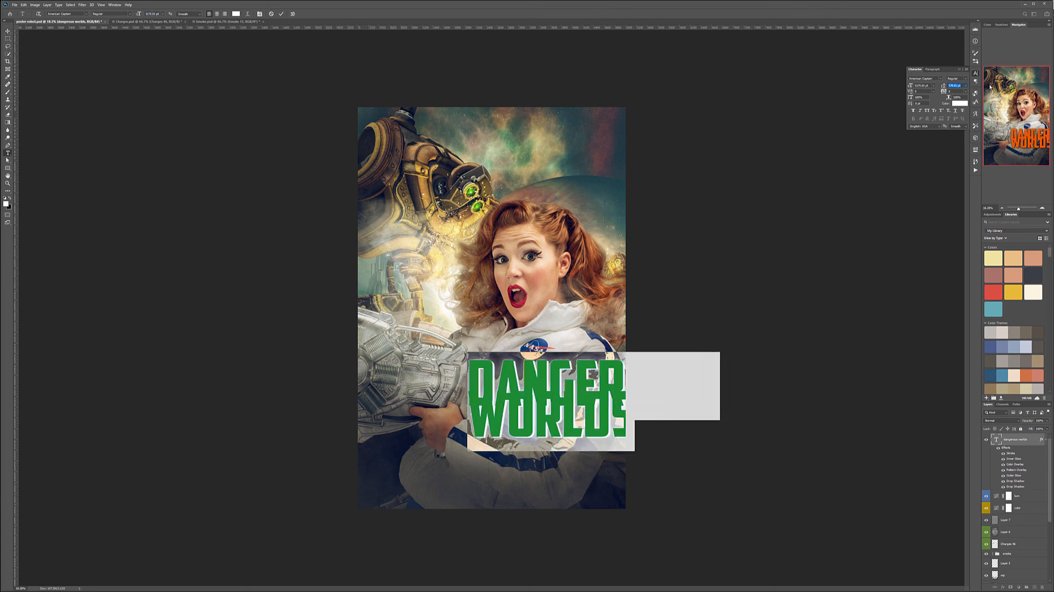
left_click_drag(944, 87, 1042, 80)
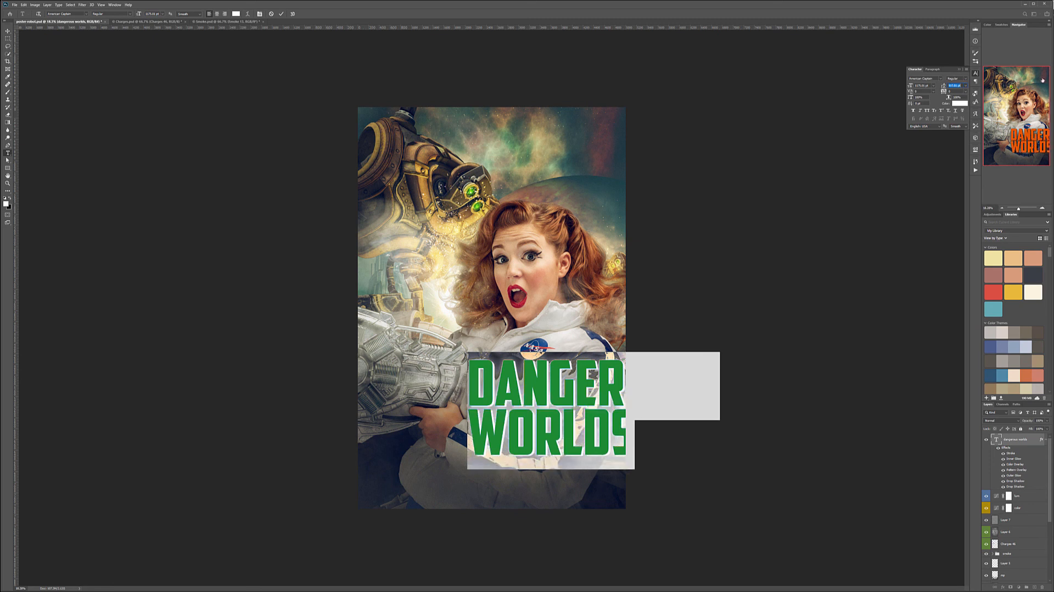
Move the enlarged title to the bottom of the poster, centring the word DANGEROUS across its width.
left_click(7, 31)
left_click_drag(590, 387, 493, 425)
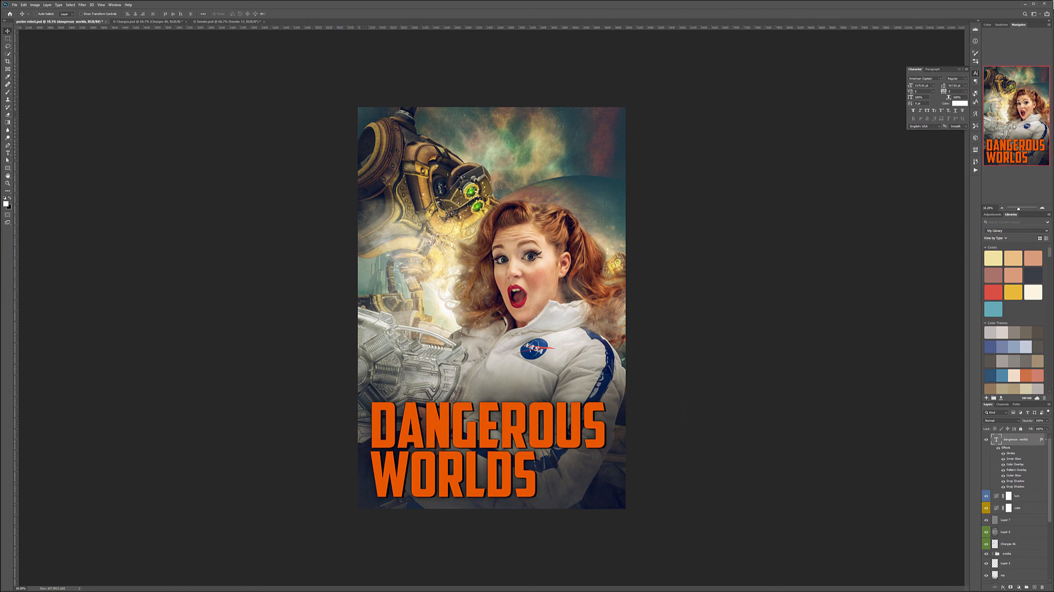
left_click_drag(473, 427, 473, 427)
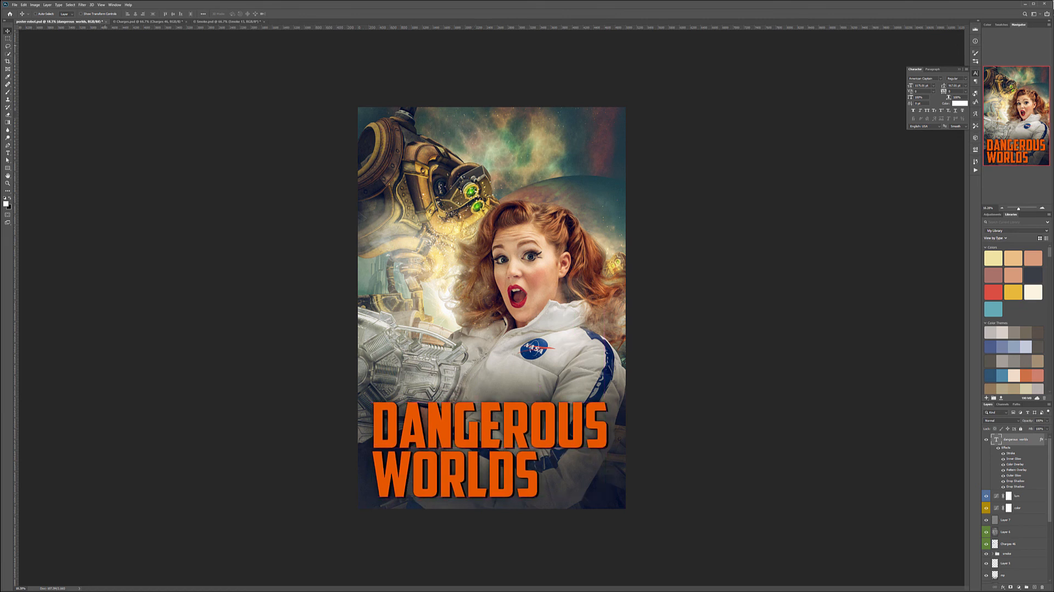
Add a new text layer at the top of the poster reading BY followed by the artist's full name.
left_click(8, 152)
left_click(777, 217)
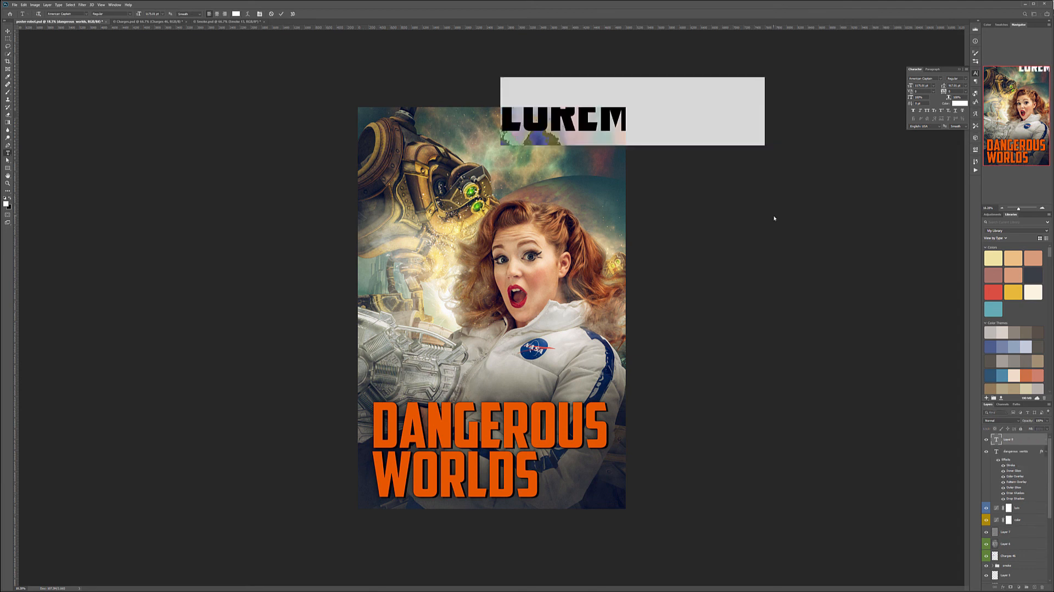
type("BY V")
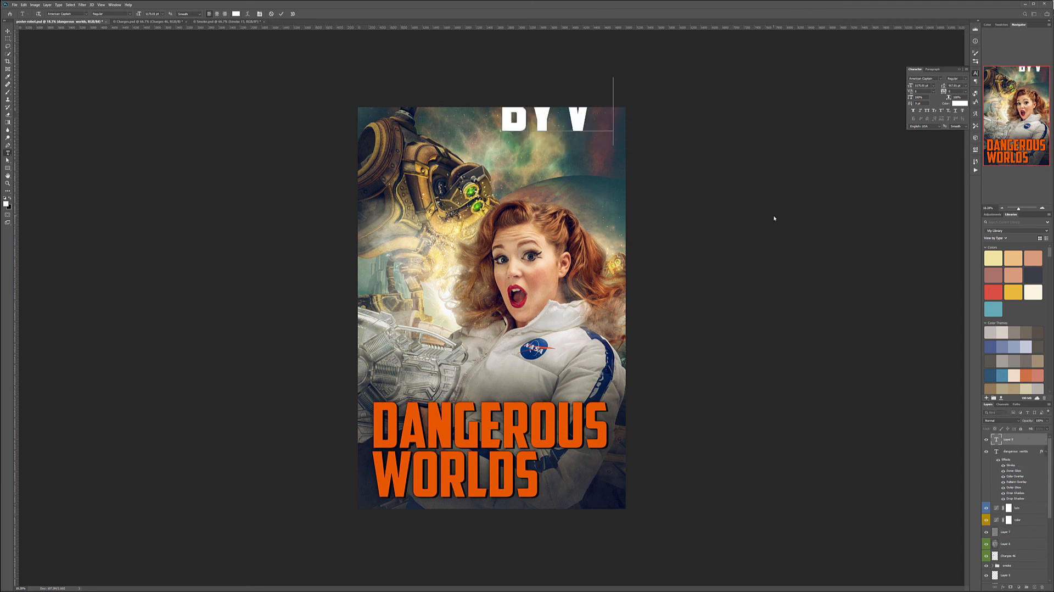
type("LADIMIR CHOPINE")
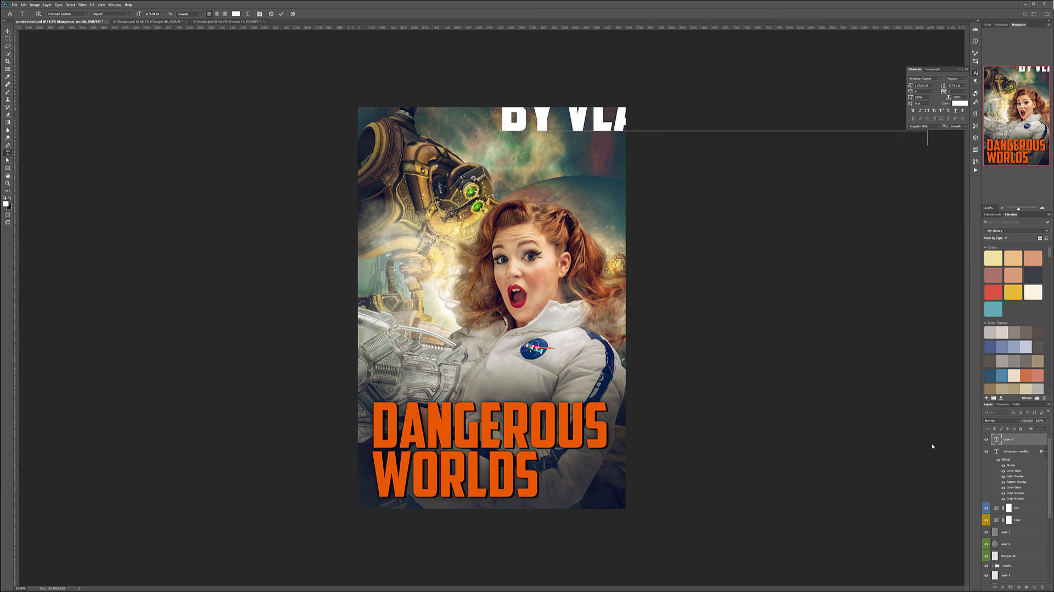
Change the artist credit's font to Alien League II and reduce its font size.
double_click(995, 439)
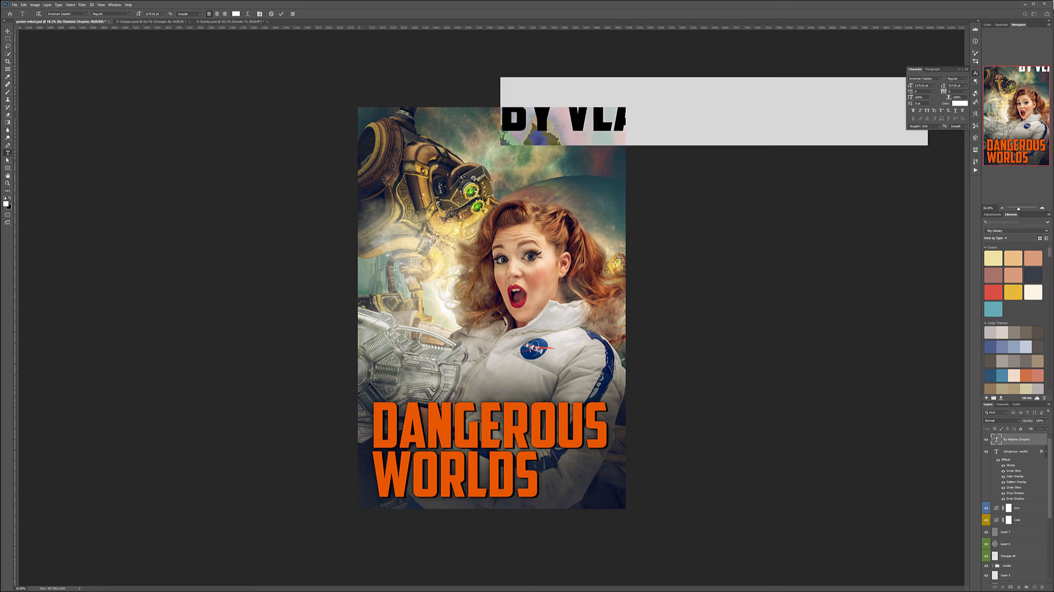
left_click(85, 13)
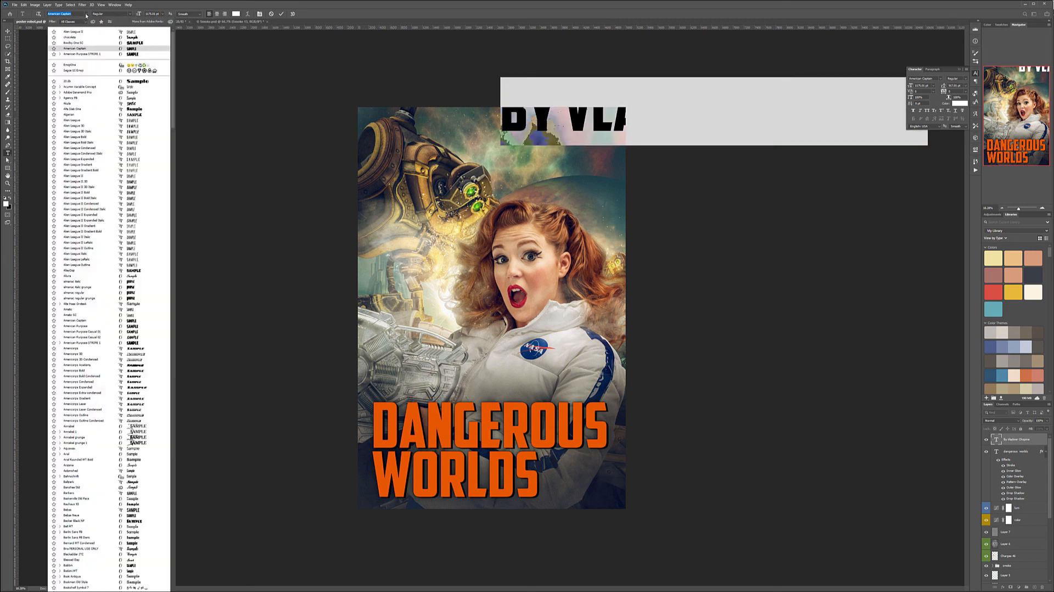
left_click(114, 32)
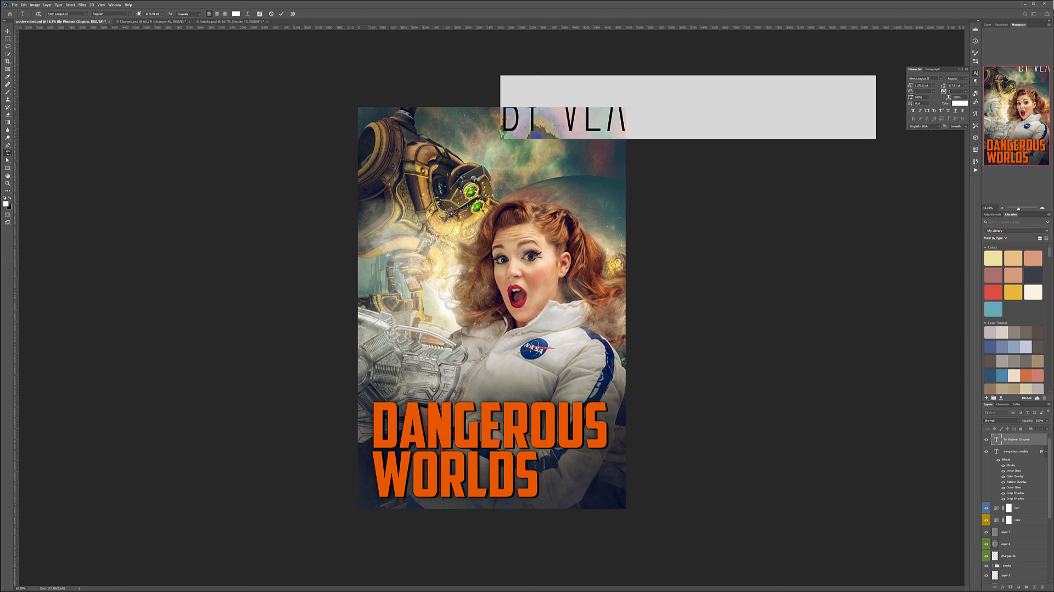
left_click_drag(139, 13, 11, 14)
left_click(8, 31)
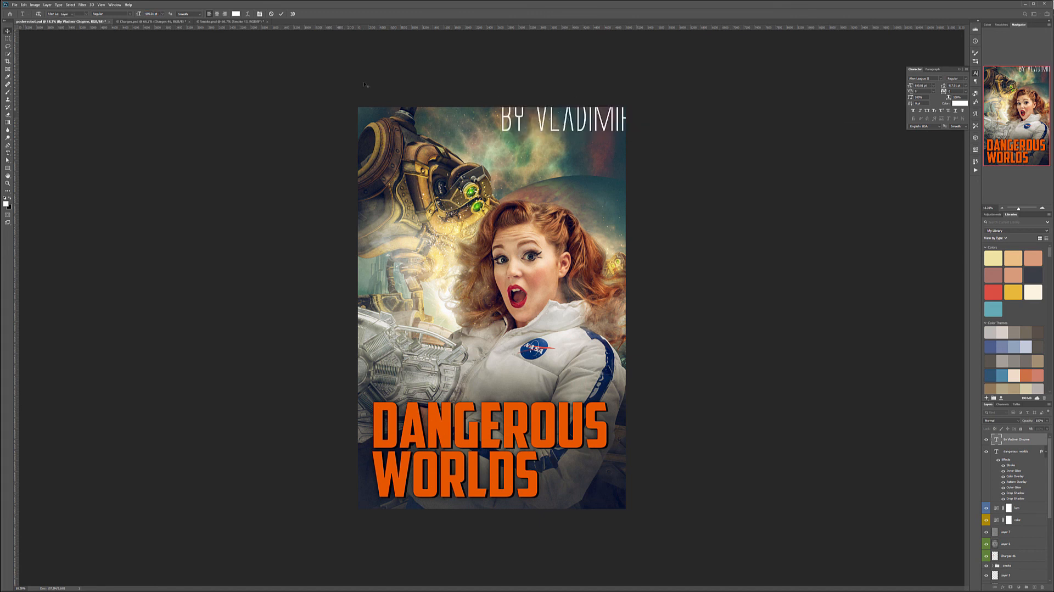
Reduce the artist credit's font size so the full line fits within the poster, and place it near the upper-right corner.
left_click_drag(576, 104, 479, 117)
double_click(996, 439)
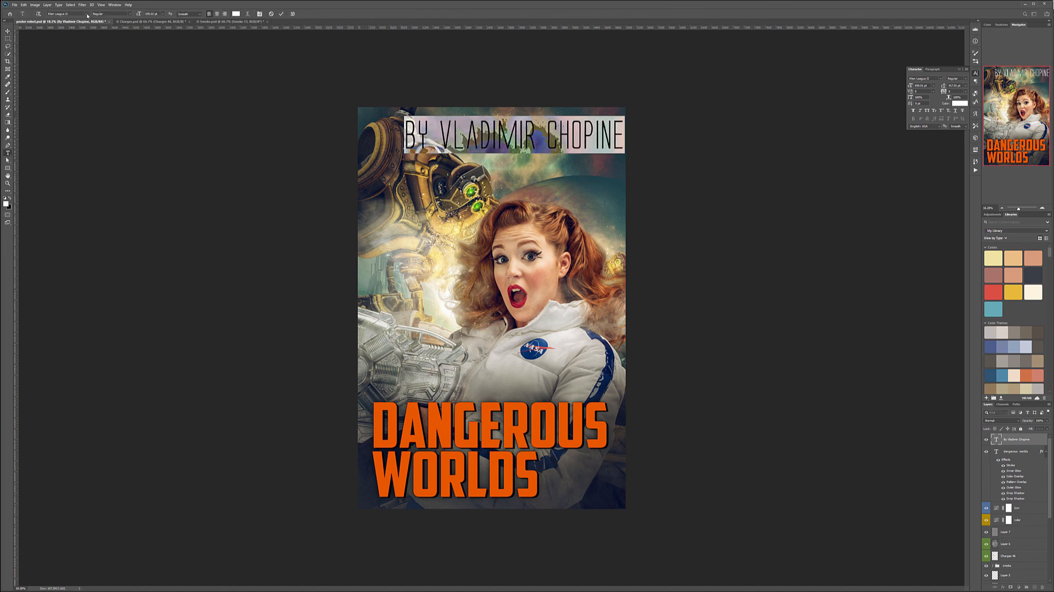
left_click_drag(146, 15, 95, 12)
left_click(8, 32)
left_click_drag(430, 131, 486, 118)
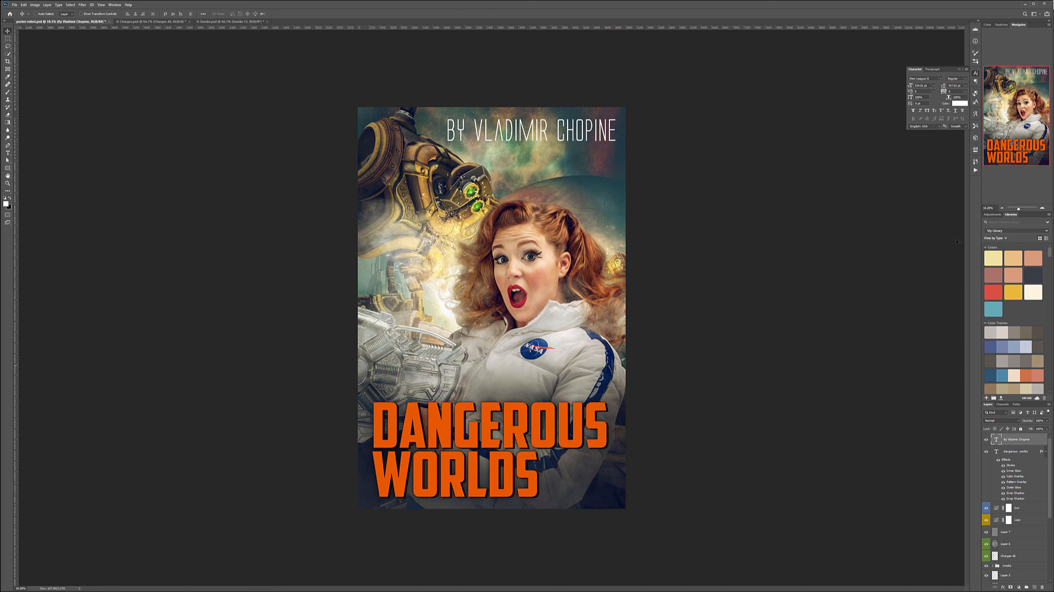
Shrink the artist credit to about half the poster's width and align its right end with the end of DANGEROUS.
double_click(995, 439)
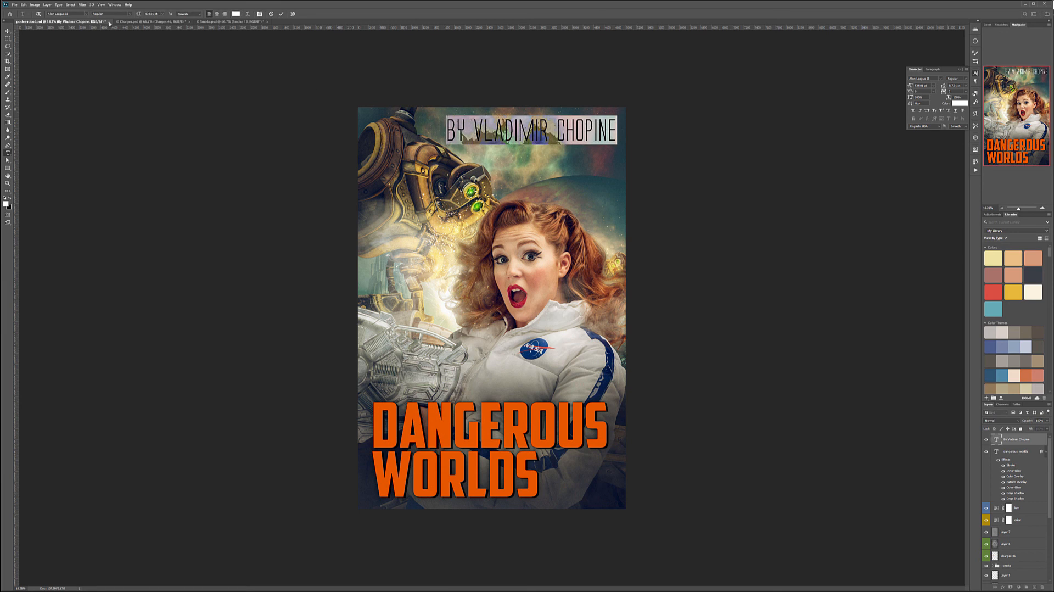
left_click_drag(138, 13, 103, 11)
key("Return")
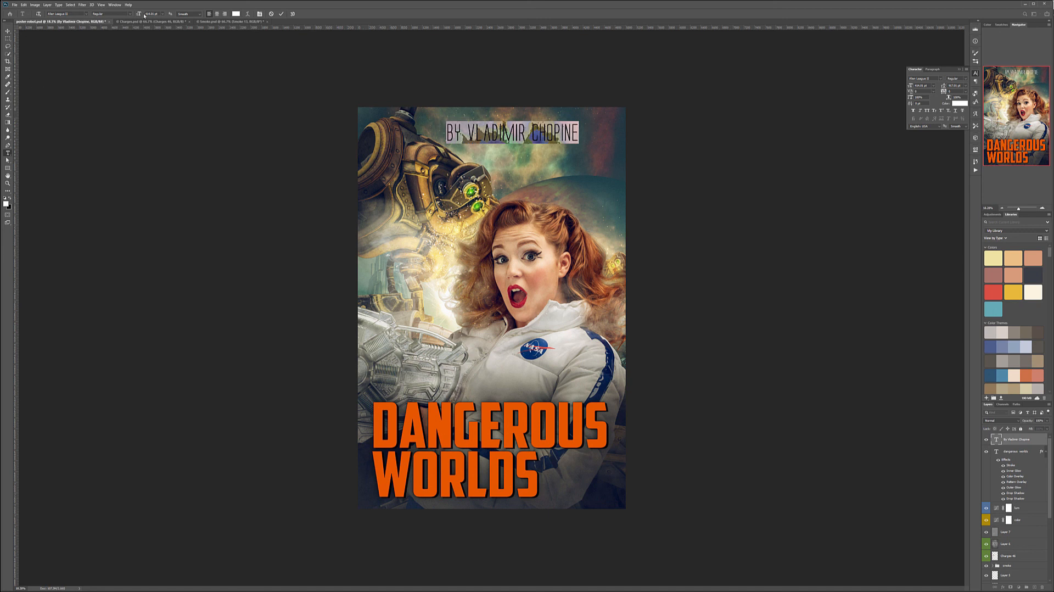
left_click(7, 31)
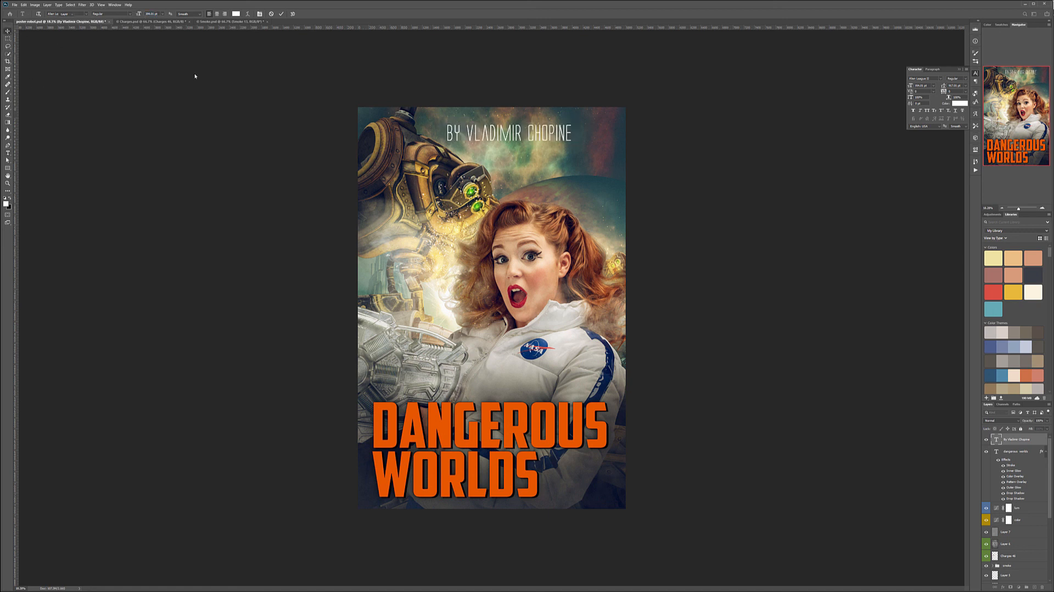
left_click_drag(486, 138, 584, 139)
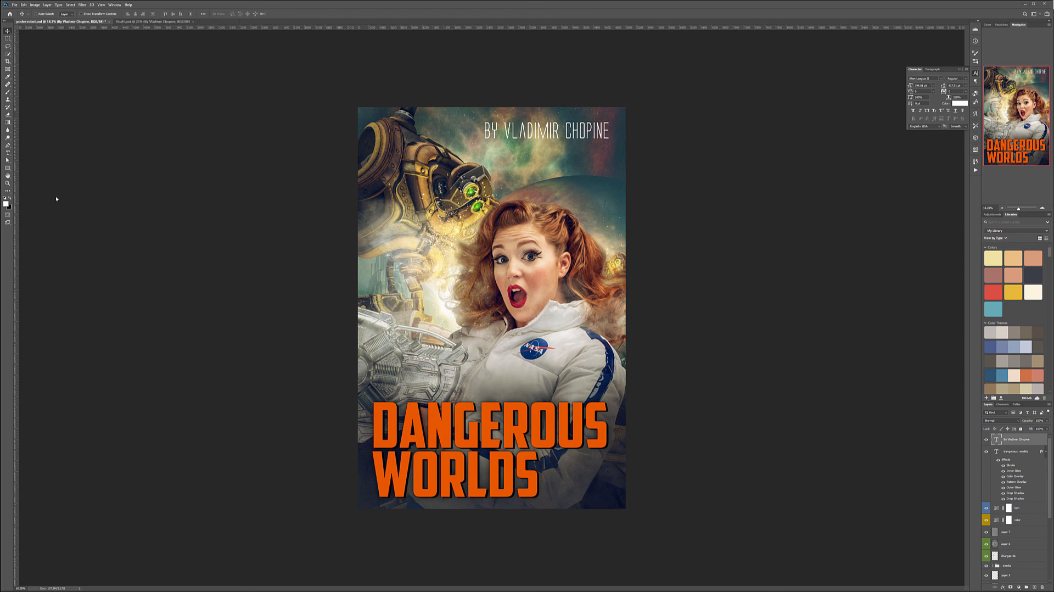
Compare the Dangerous Worlds poster with The Space Adventure poster, examining overall composition, colours, title styling and credit placement.
left_click(171, 22)
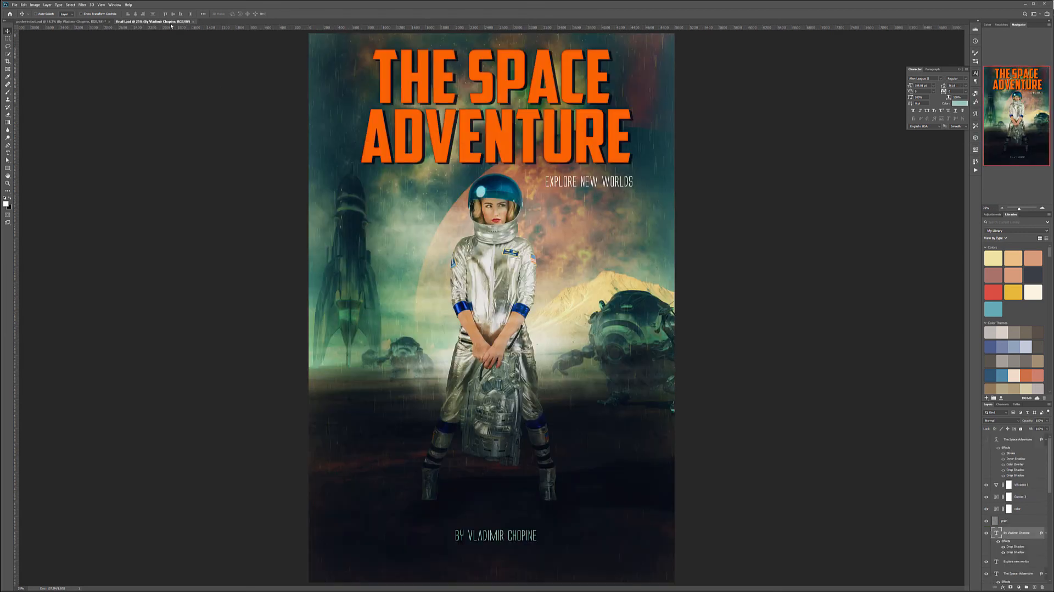
left_click(58, 22)
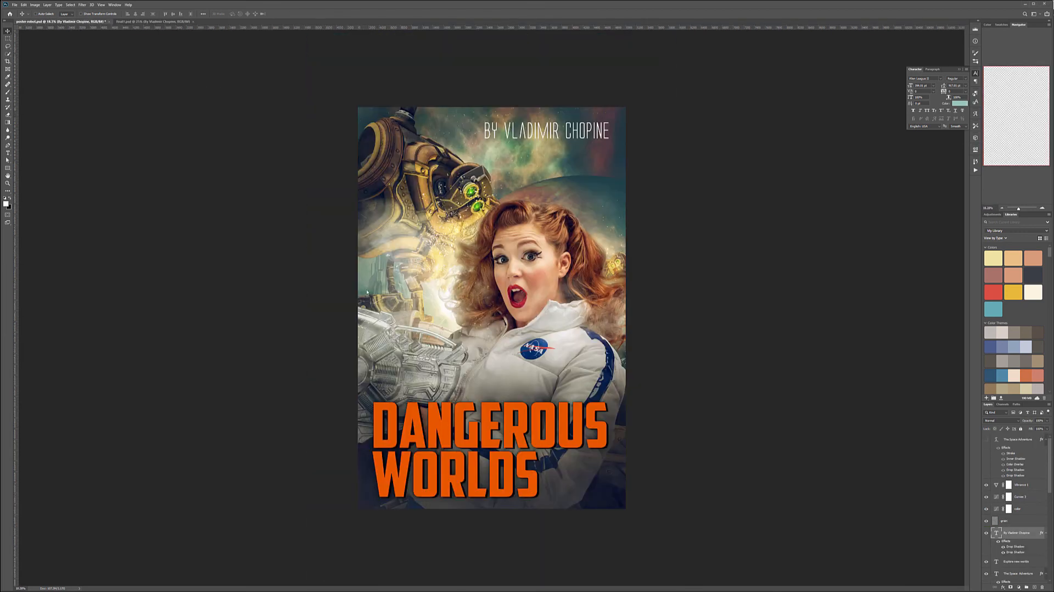
double_click(9, 185)
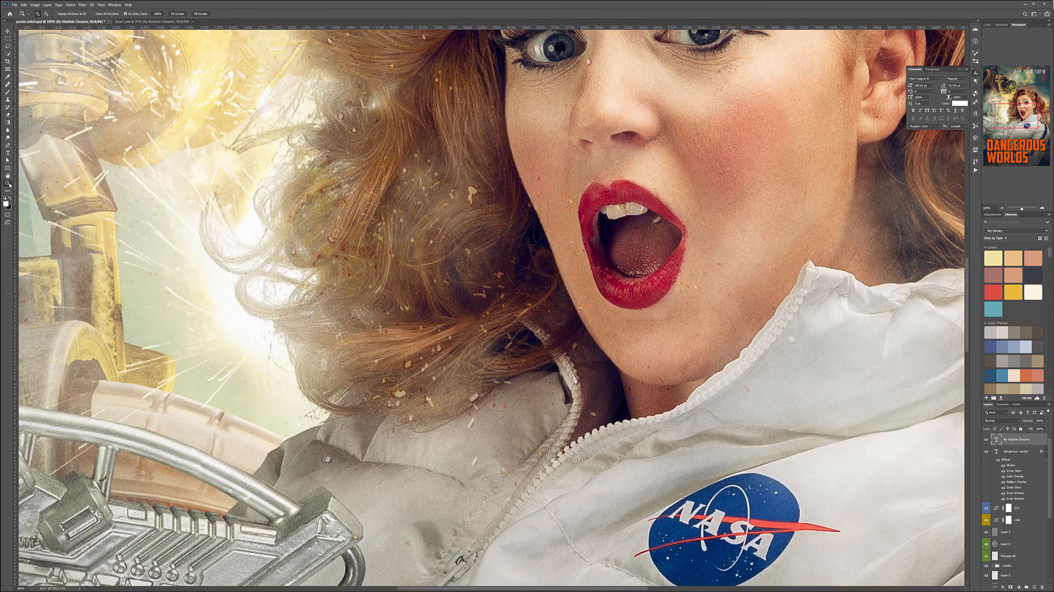
left_click_drag(512, 253, 483, 256)
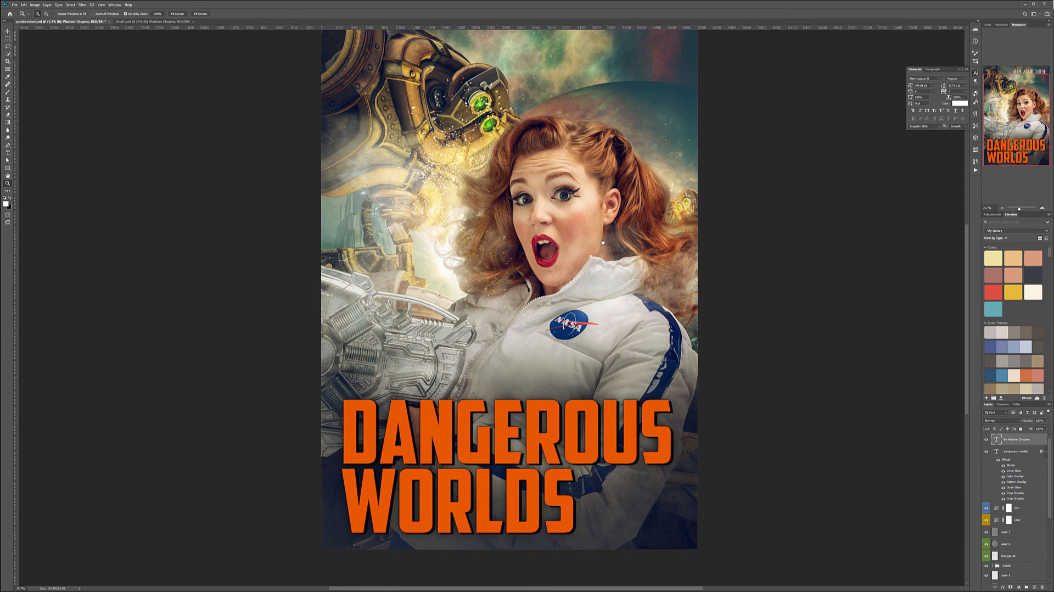
left_click_drag(604, 277, 602, 265)
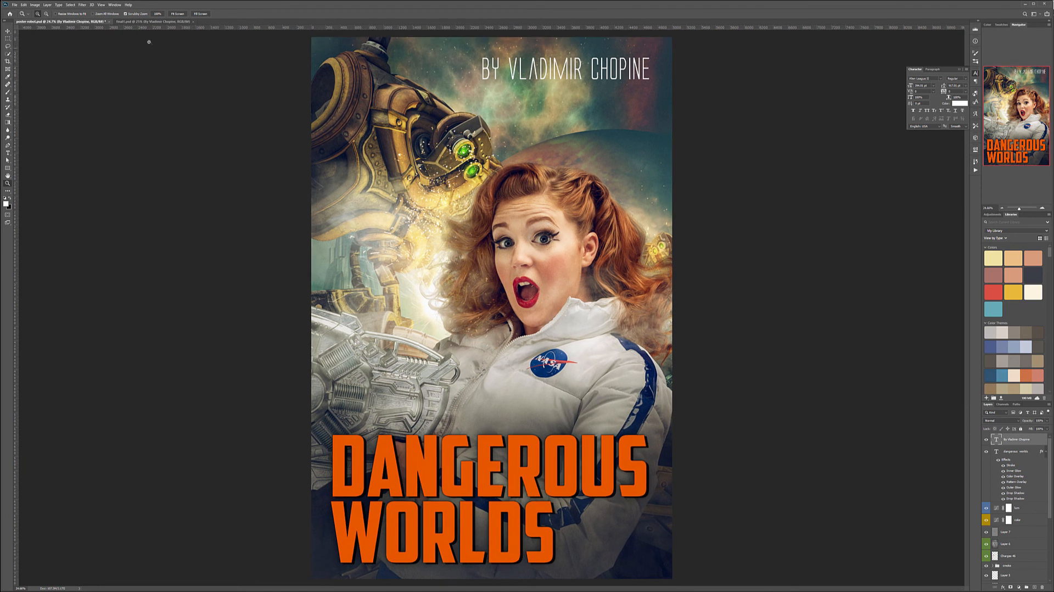
left_click(130, 22)
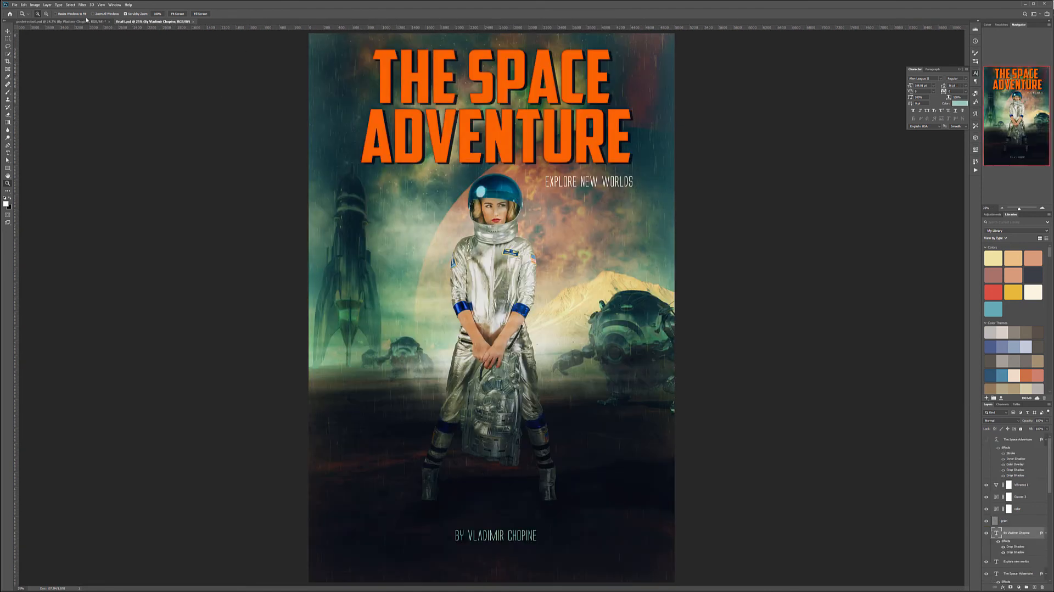
left_click(65, 22)
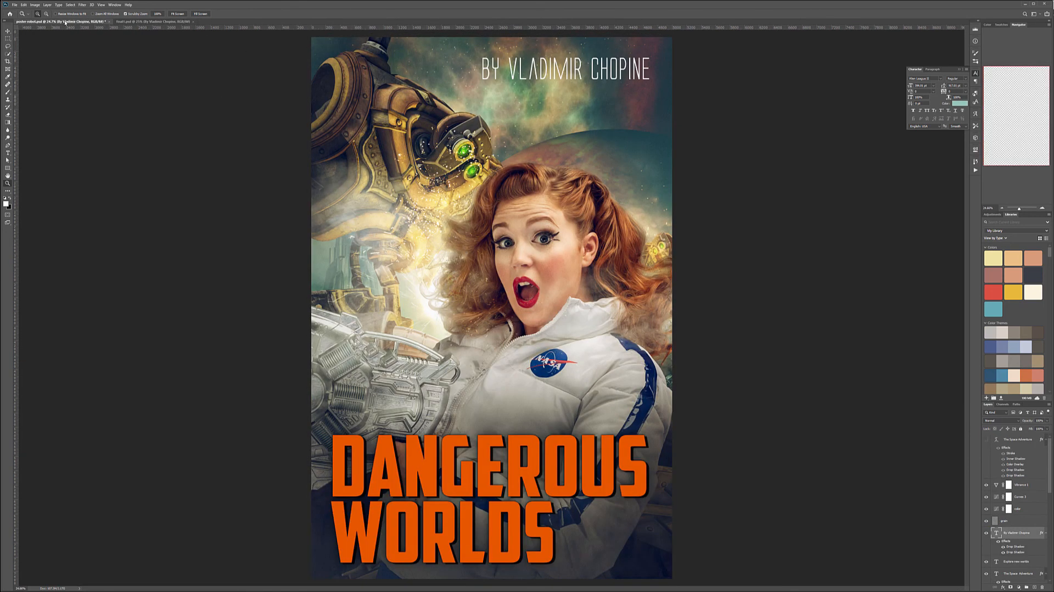
left_click(167, 23)
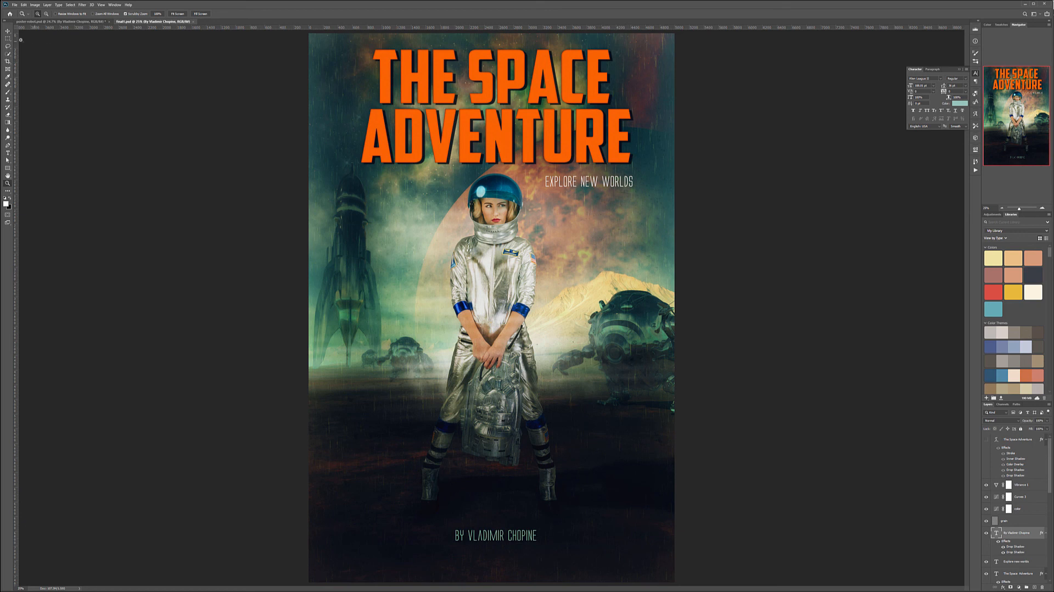
left_click(55, 22)
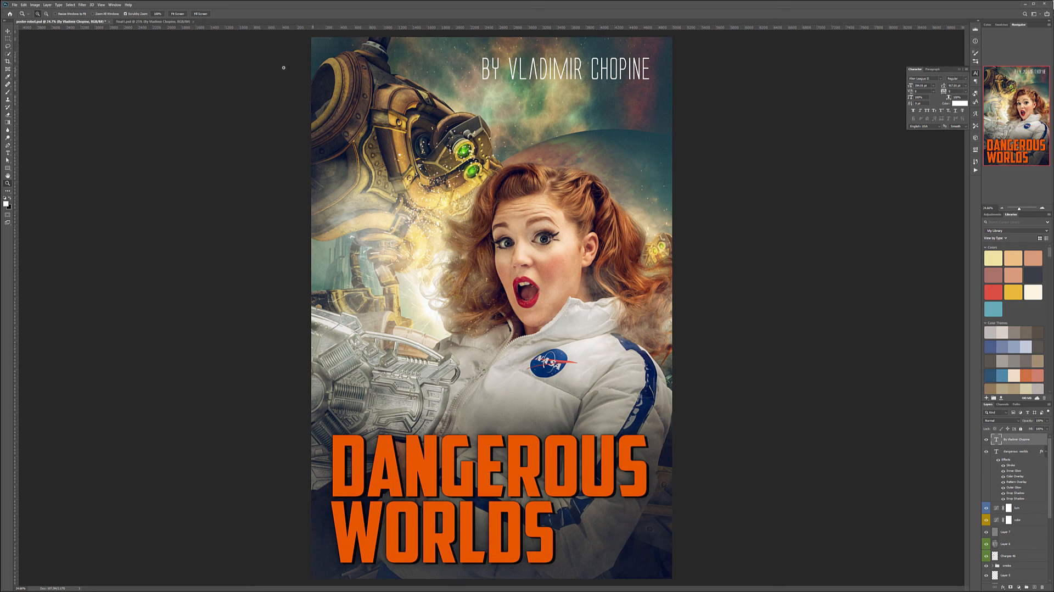
left_click(157, 22)
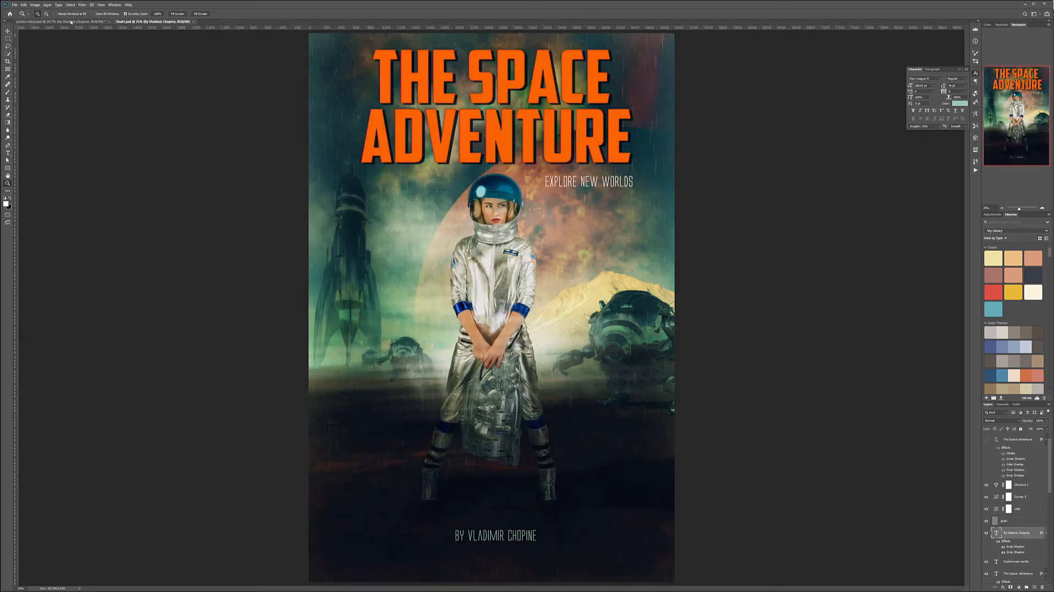
left_click(84, 22)
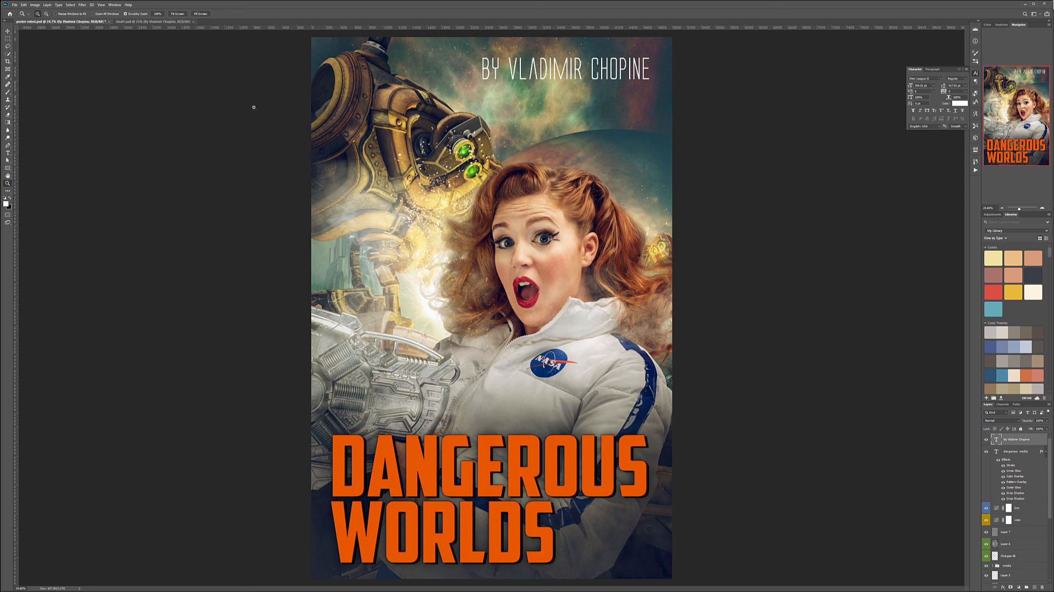
left_click(149, 22)
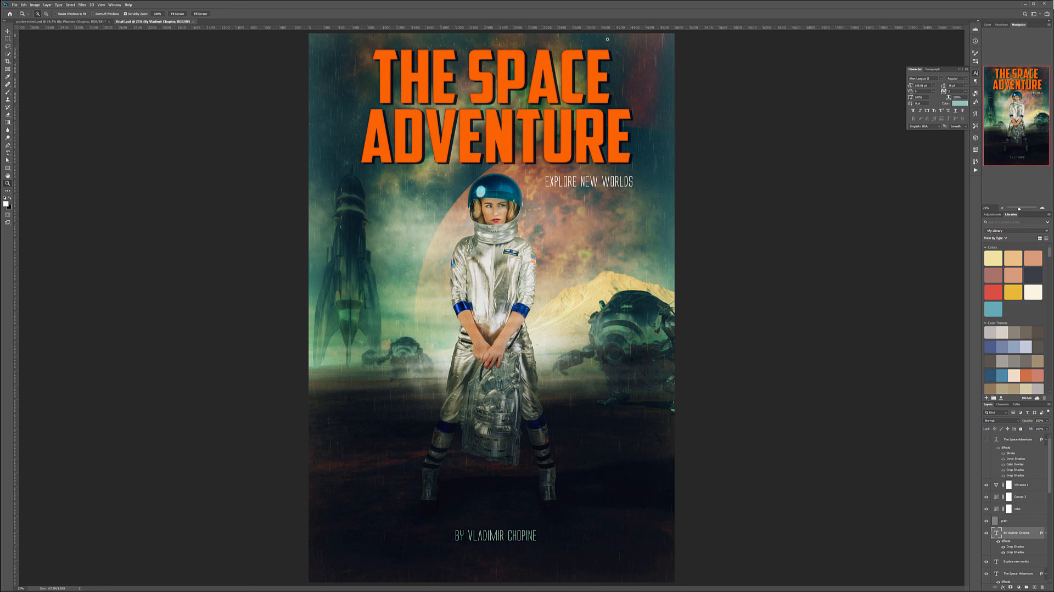
left_click(58, 22)
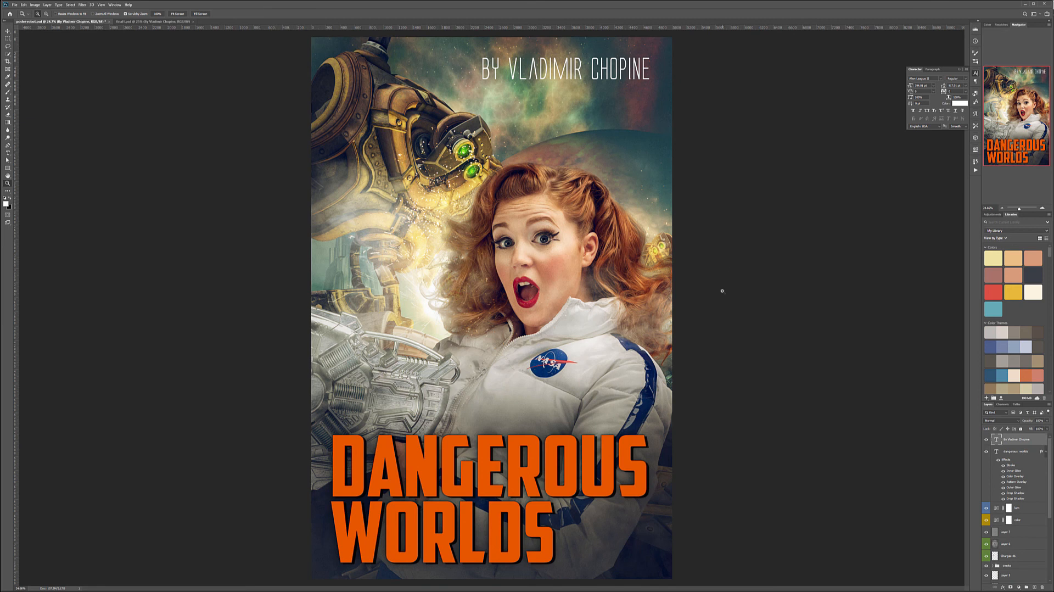